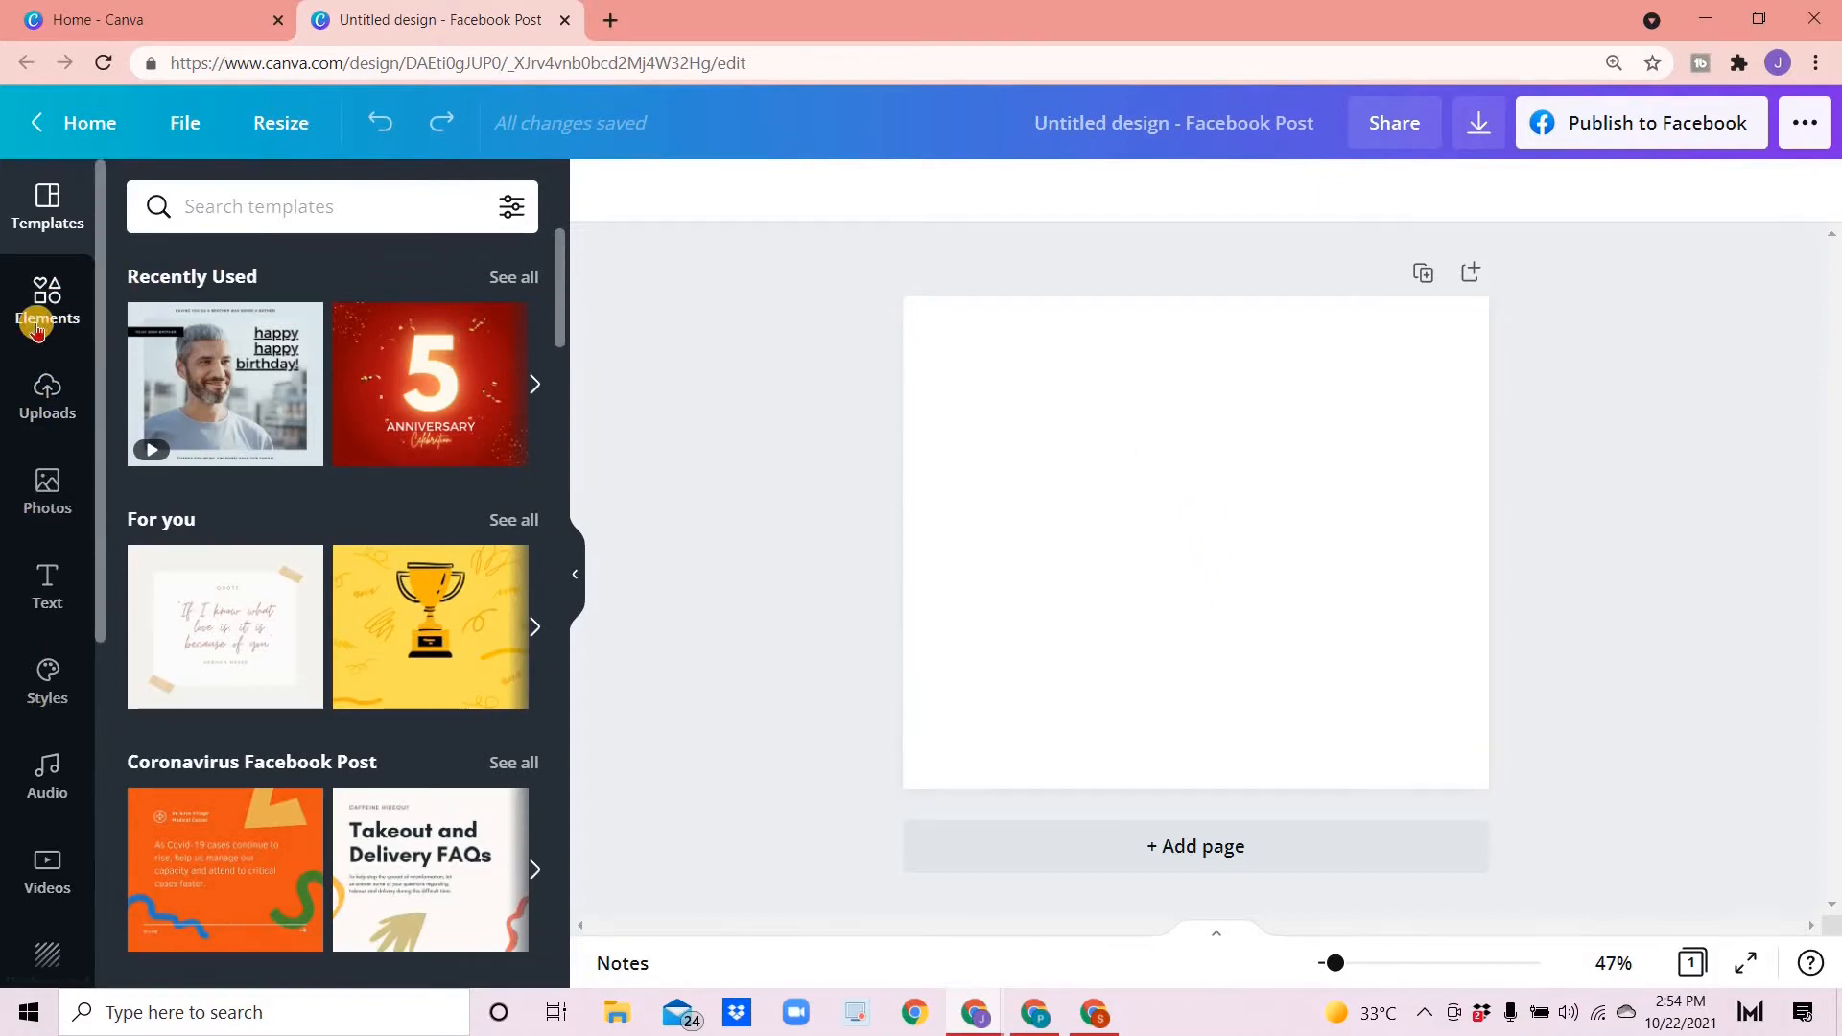
- Search elements for blob, add the coral blob shape to the page, and enlarge it to about 782 × 729
left_click(38, 321)
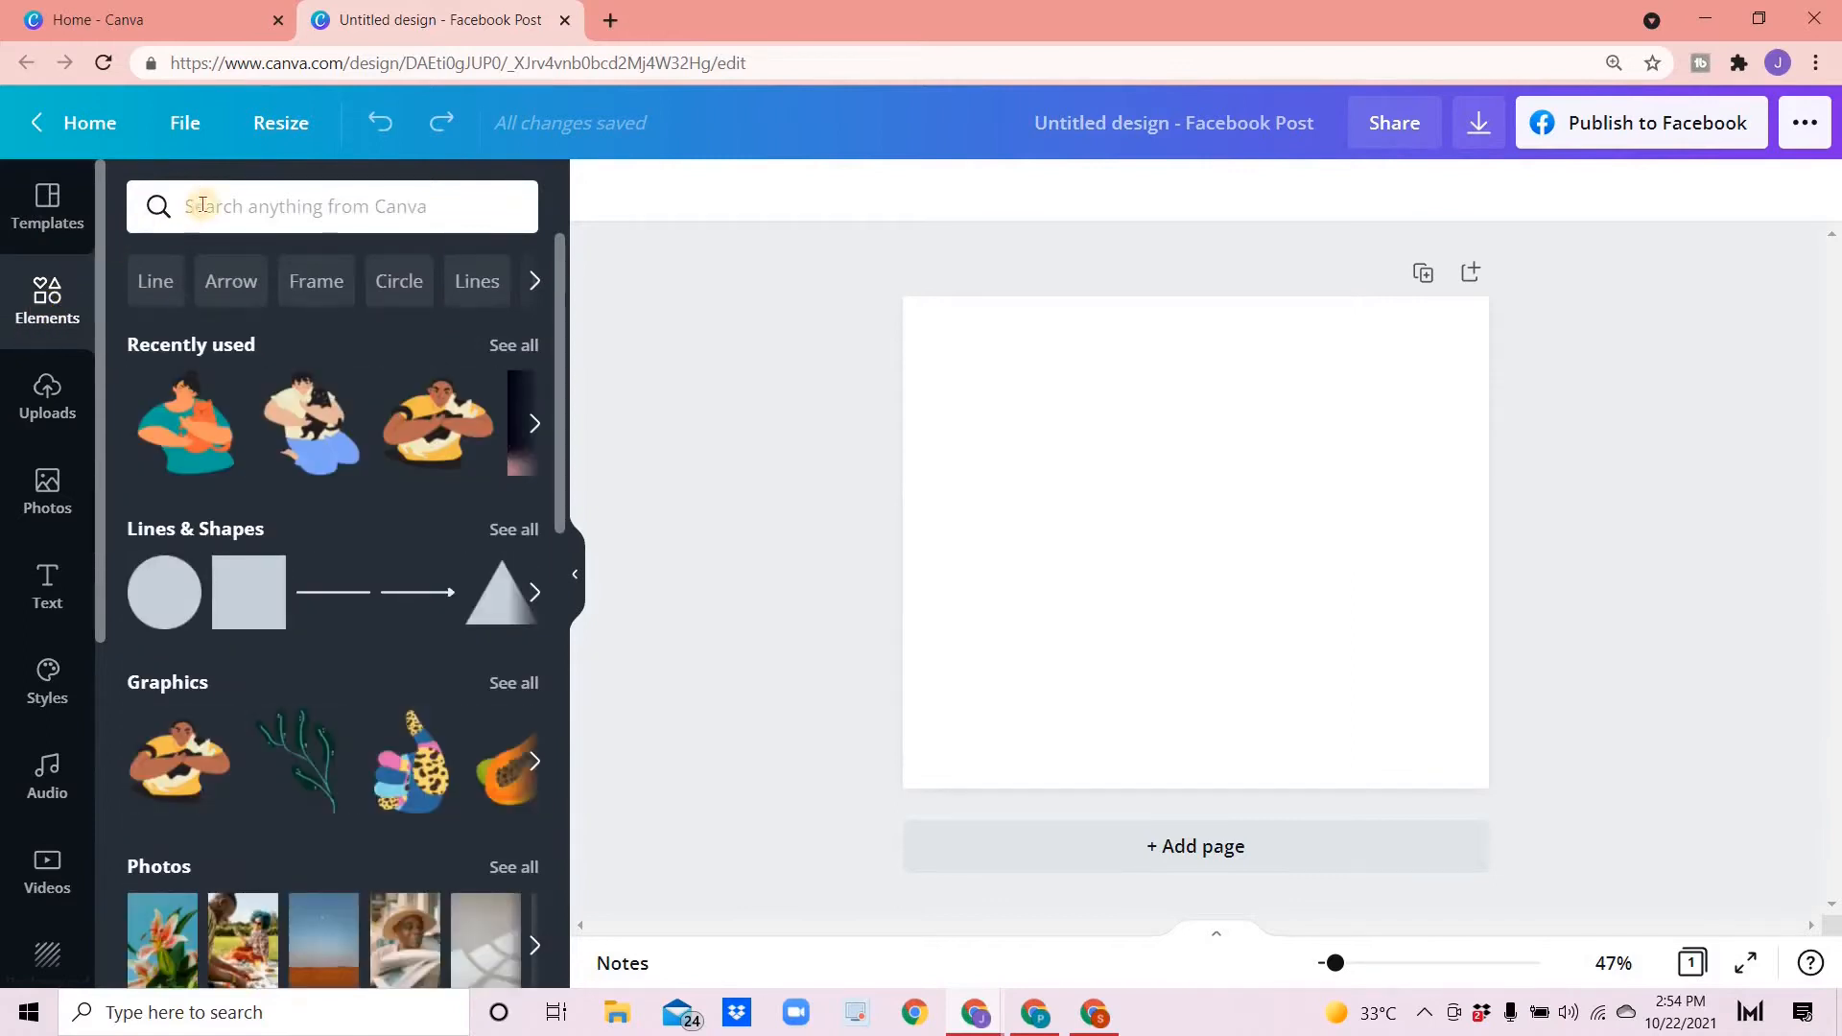
left_click(202, 205)
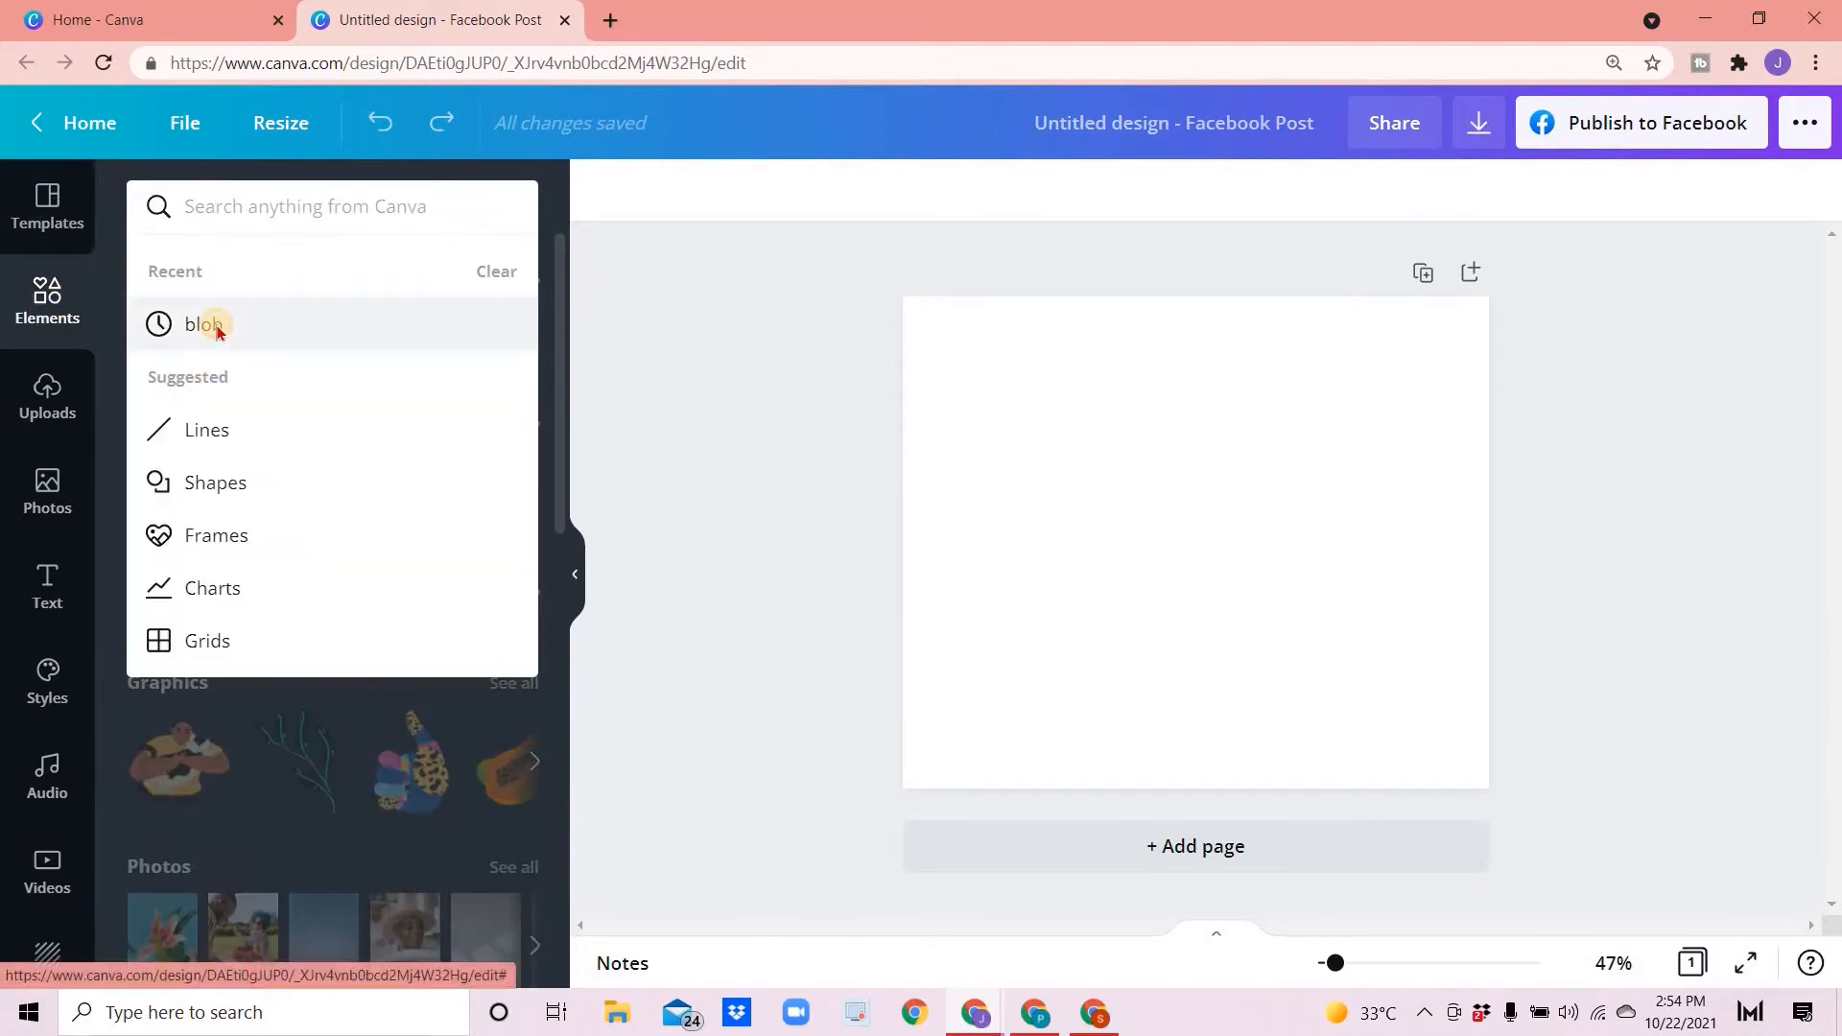
left_click(204, 325)
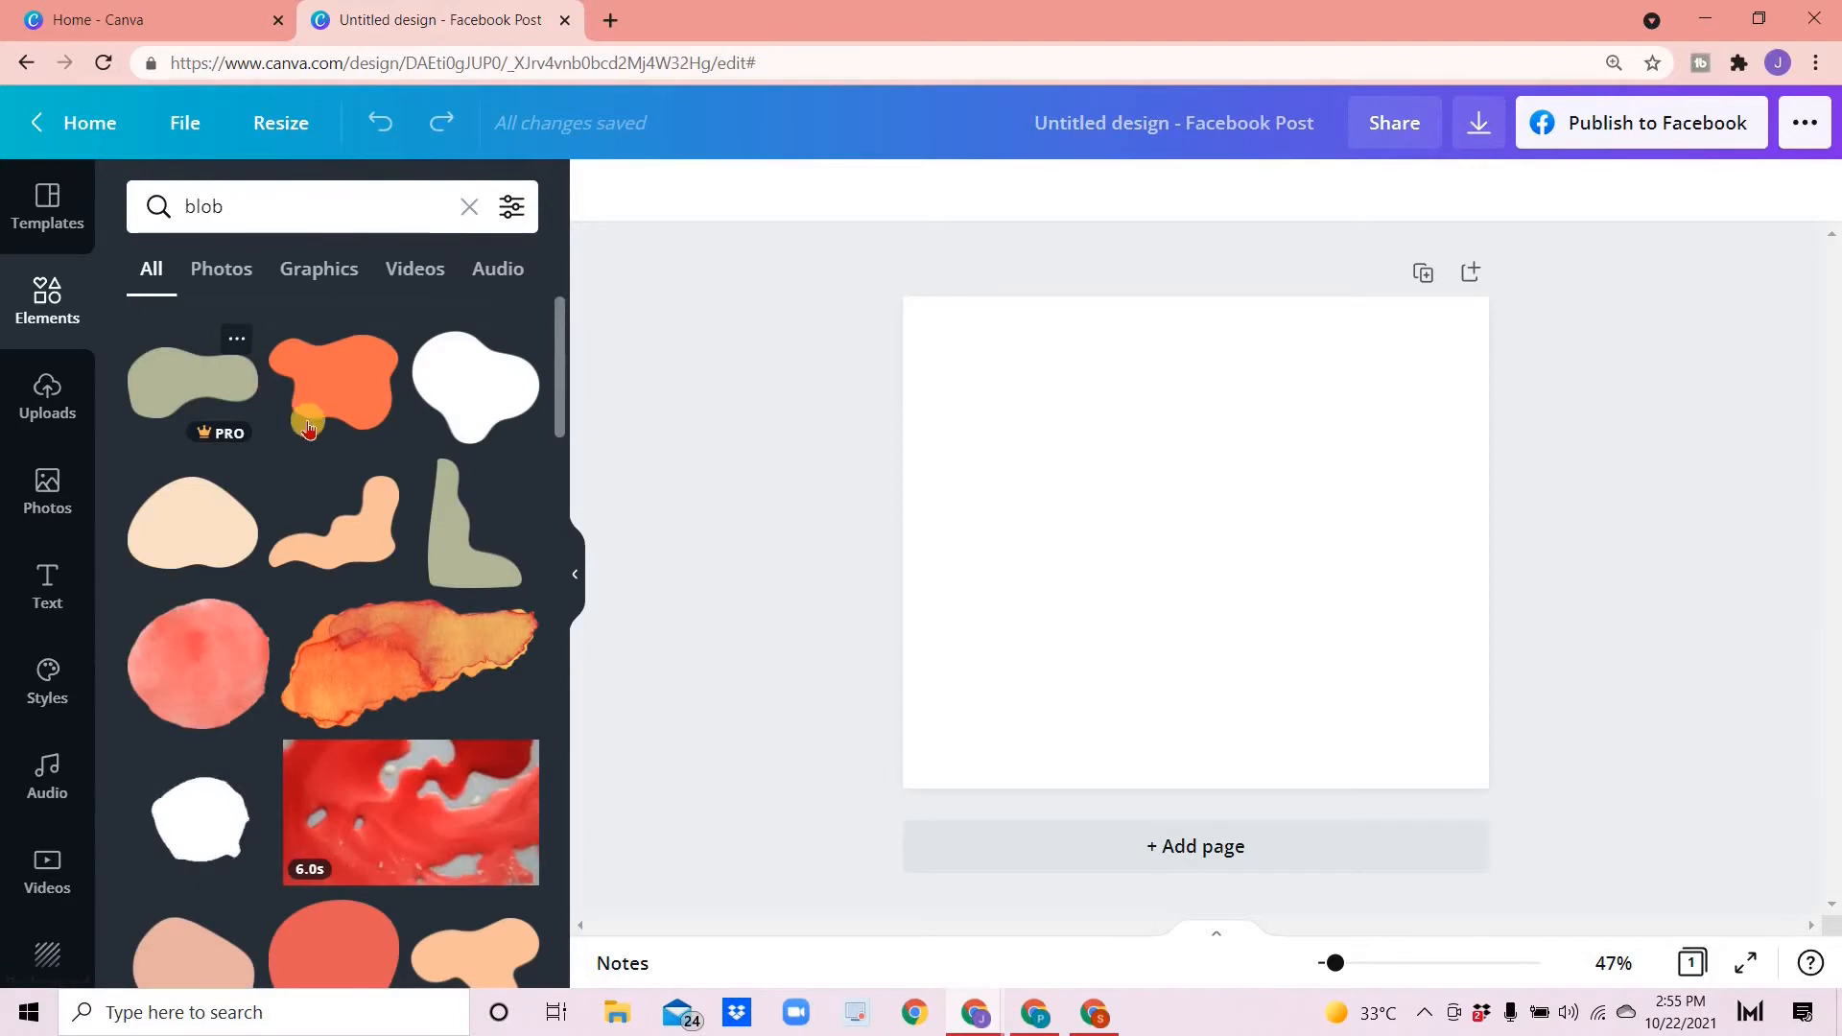
scroll(230, 744, "down", 3)
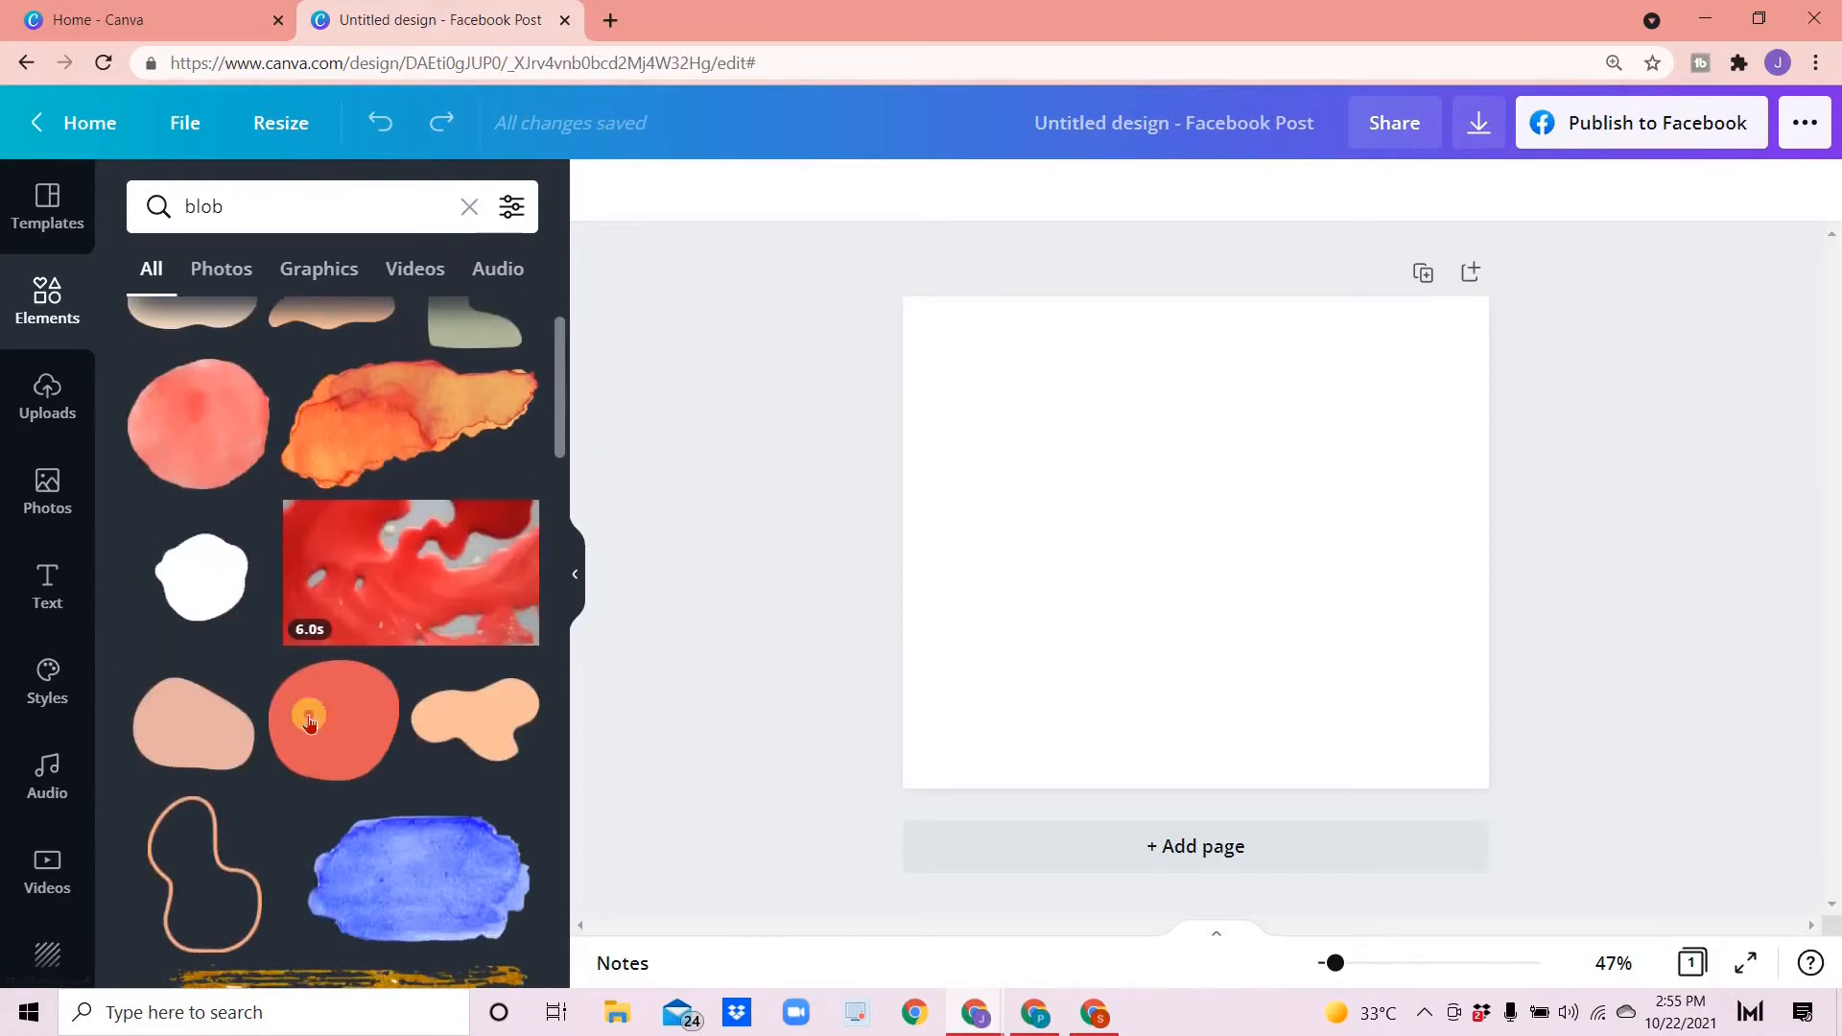
left_click(334, 720)
left_click_drag(1090, 641, 950, 768)
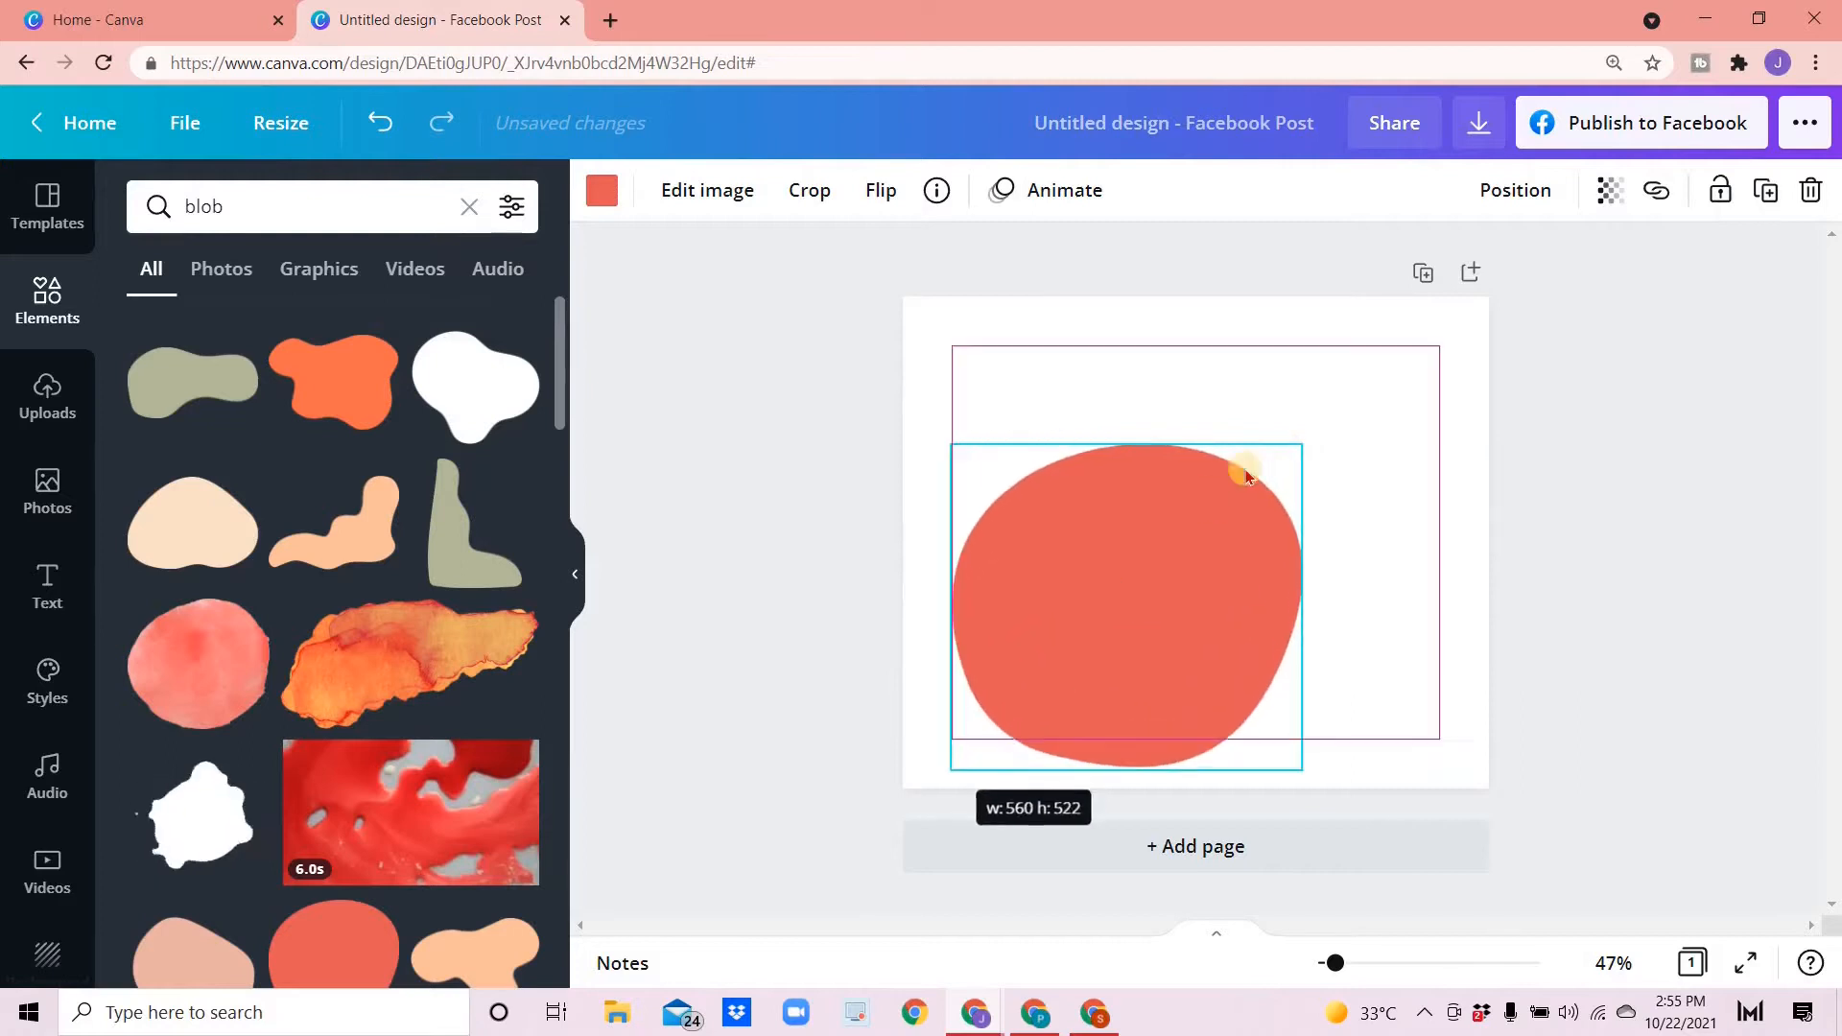
left_click_drag(1304, 444, 1440, 315)
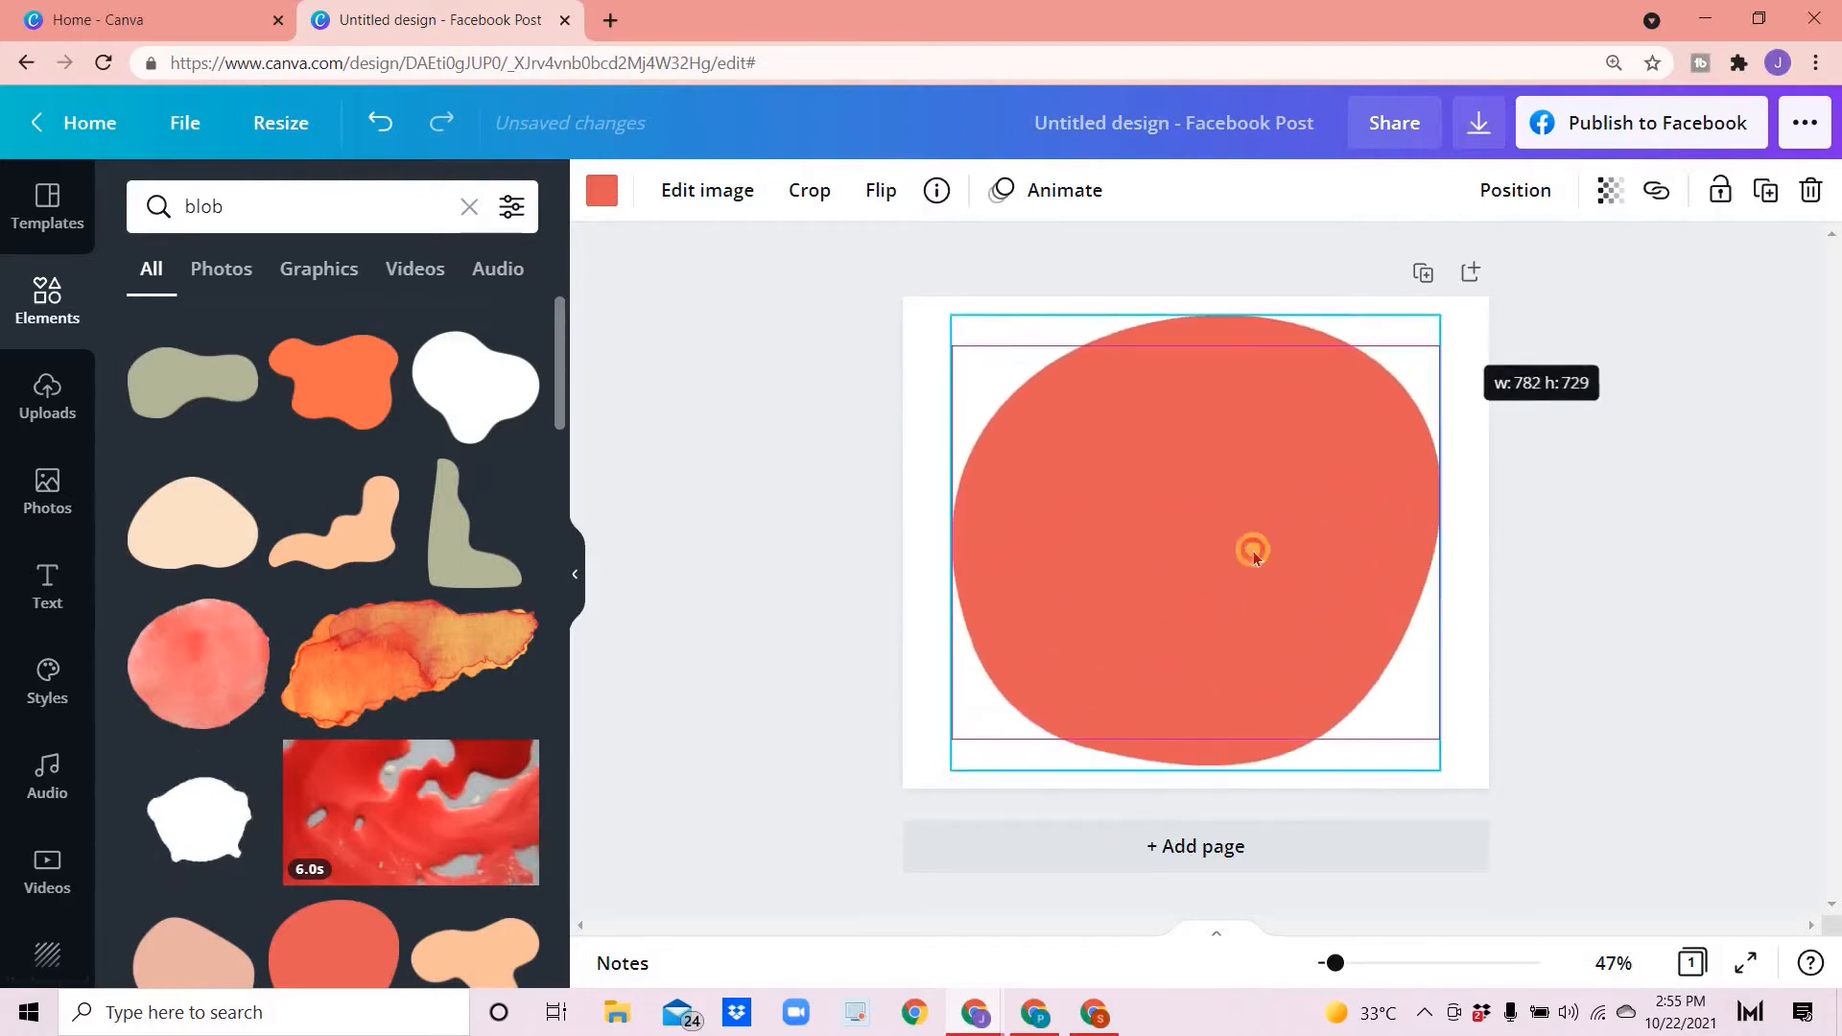
- Add a text box and set its font to Hipster Salter at size 150
key("t")
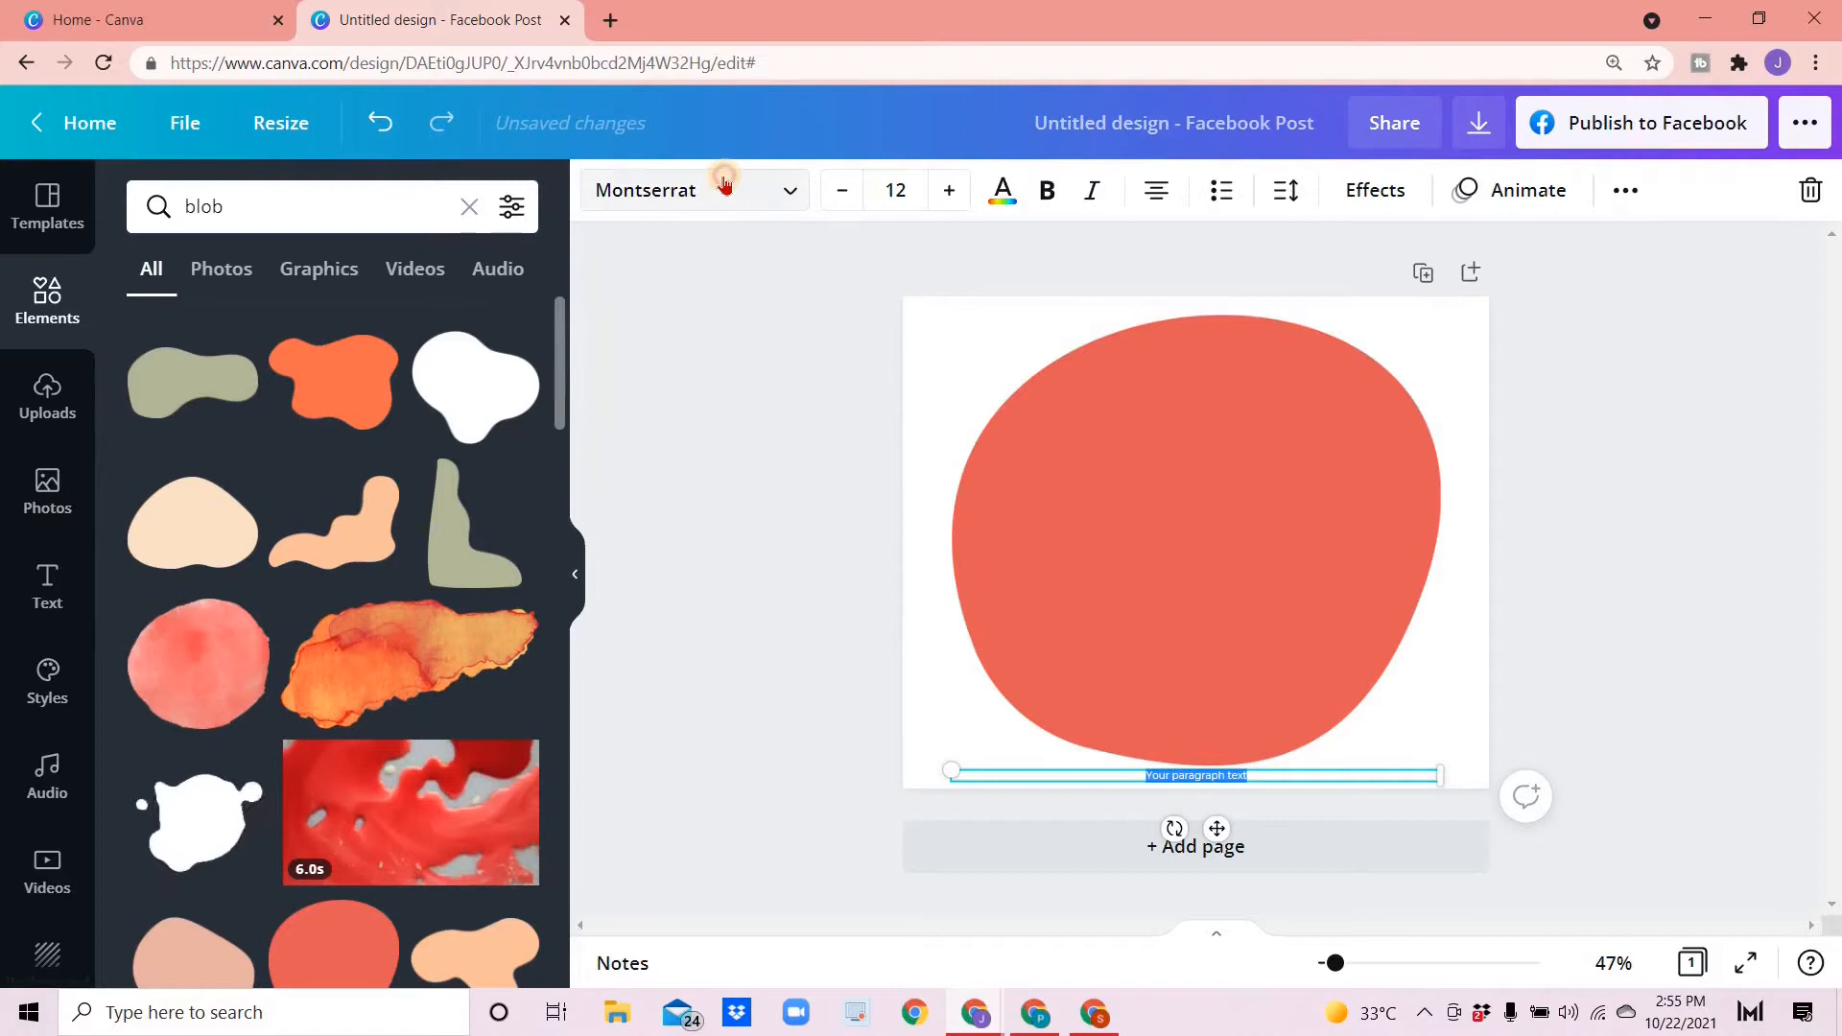
left_click(647, 180)
left_click(231, 384)
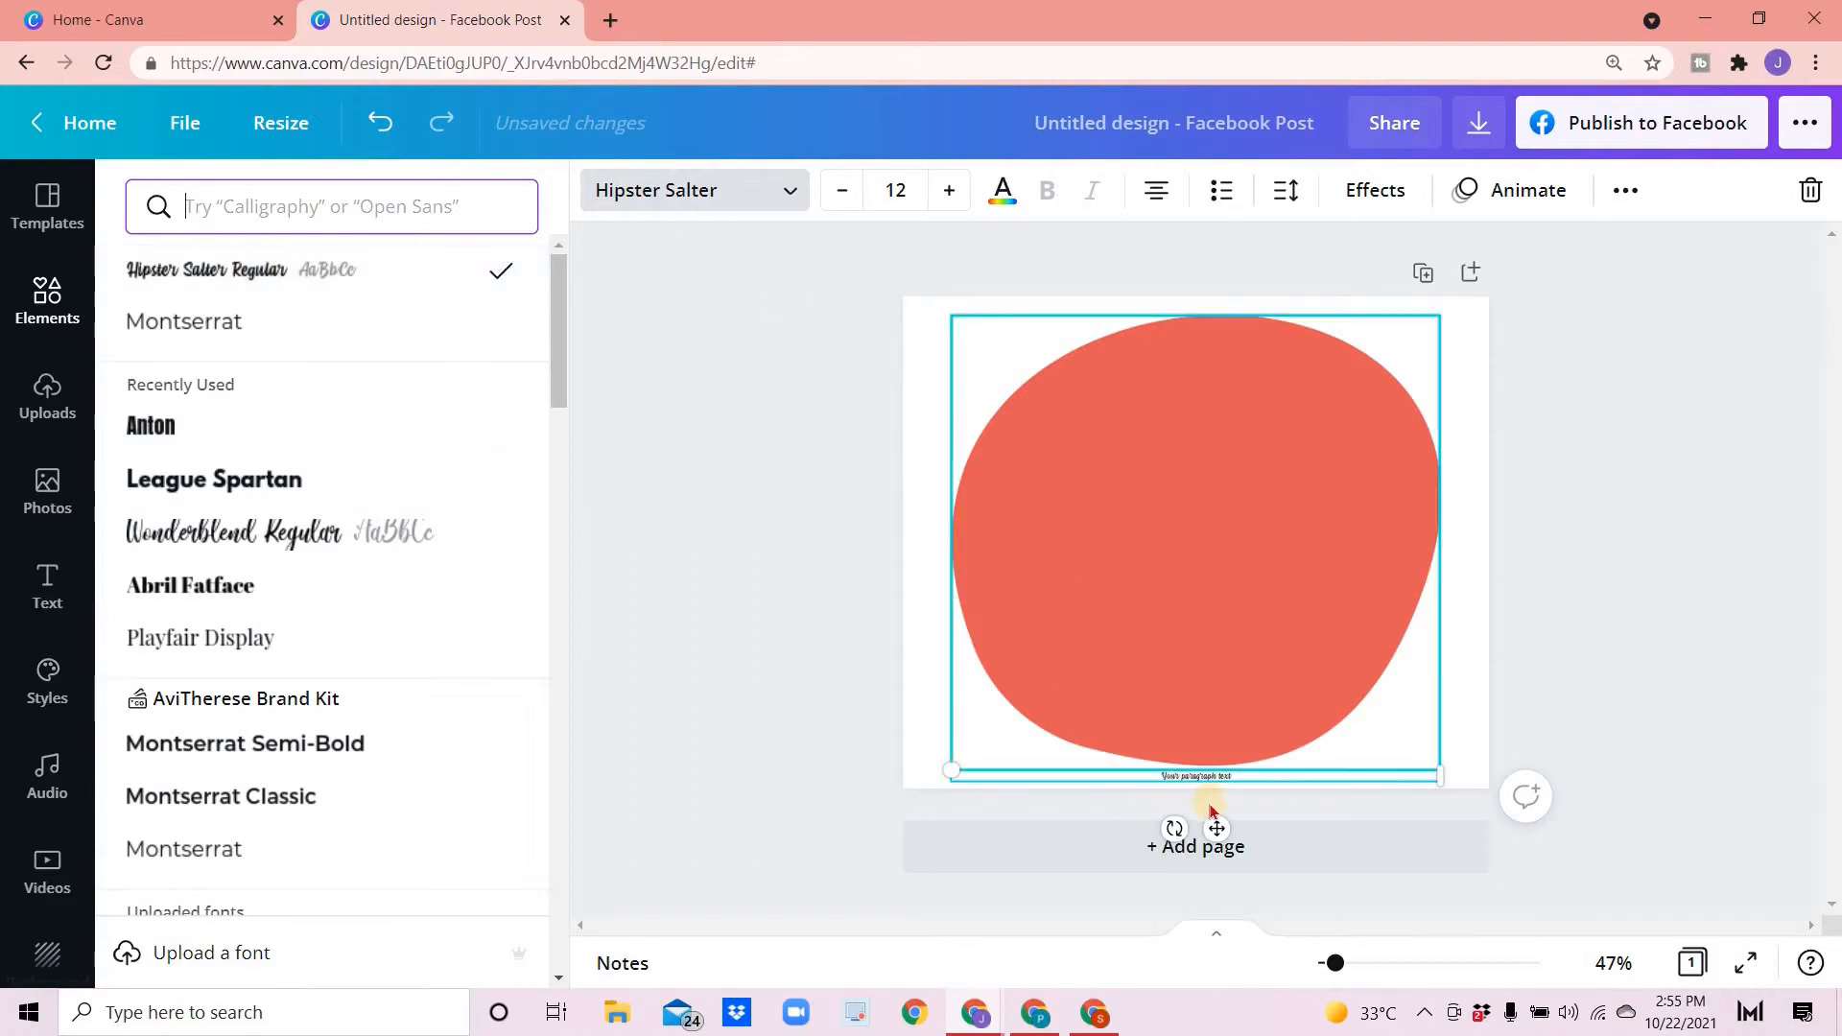
left_click_drag(1195, 540, 1197, 543)
left_click(897, 191)
type("150")
key("Return")
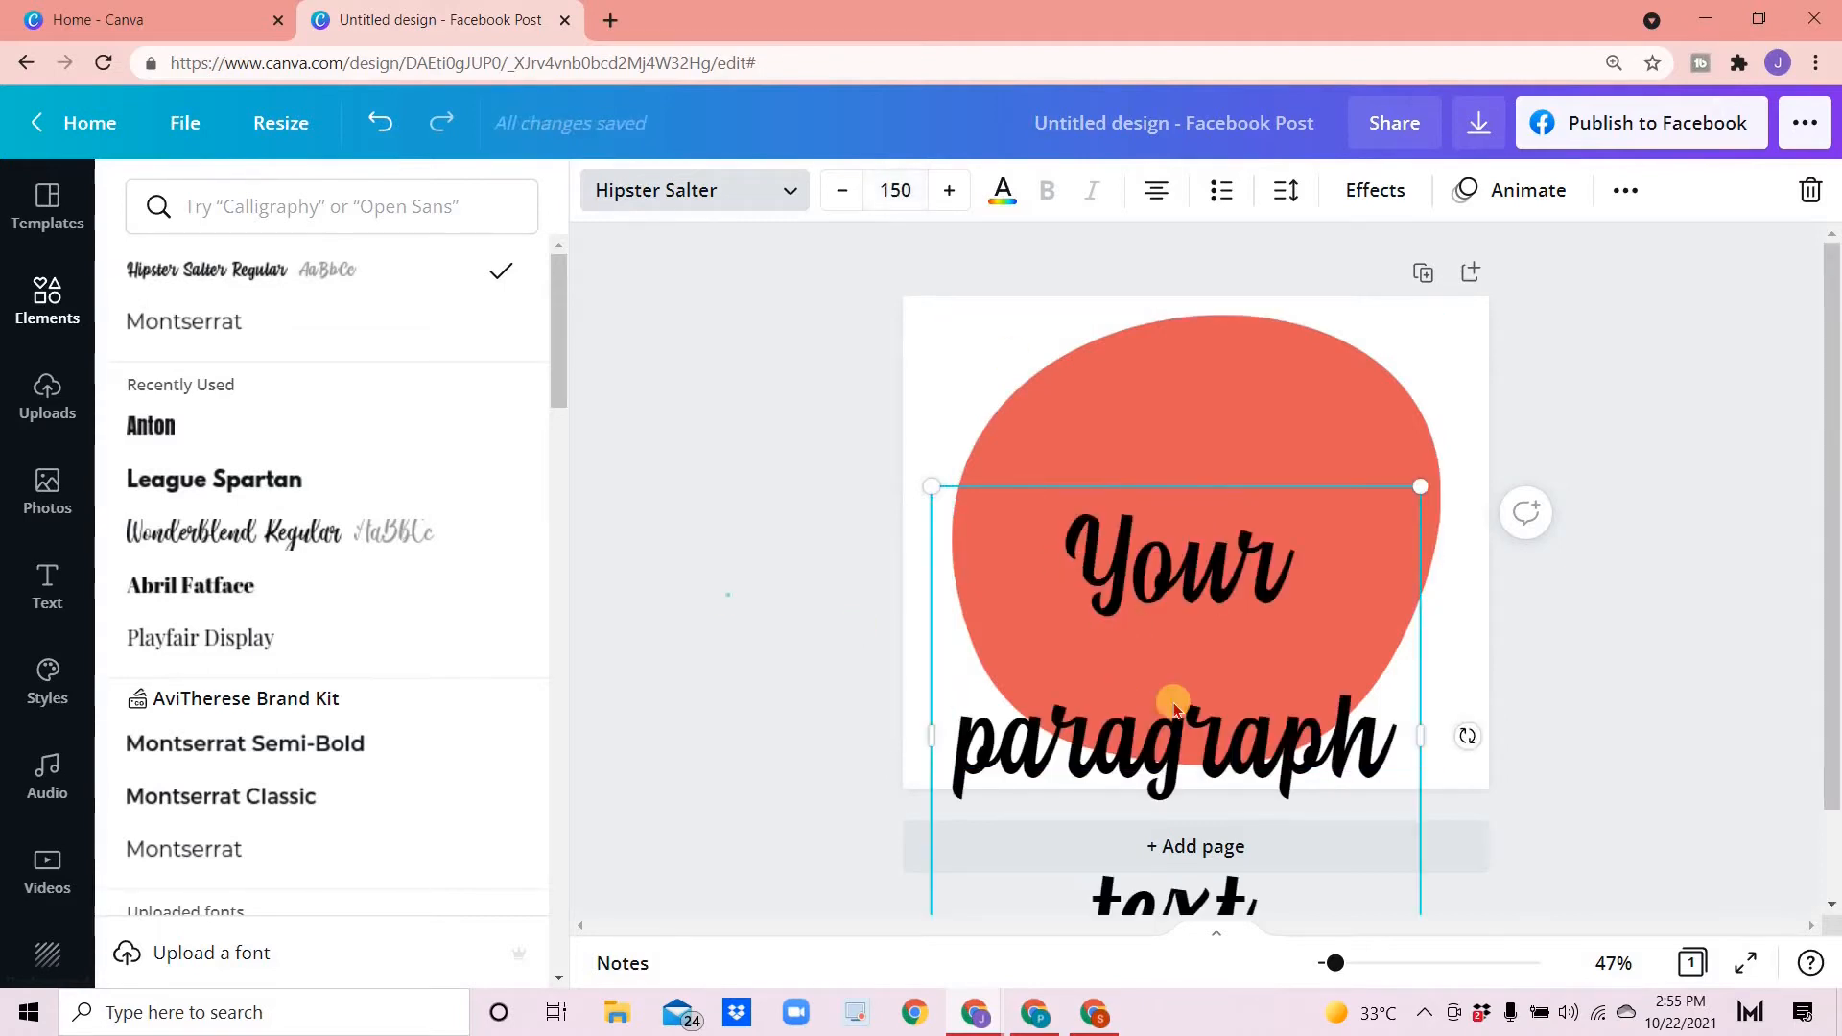
- Move the text box onto the blob and replace its text with "Be Kind" split over two lines
key("Escape")
left_click_drag(1190, 569, 1181, 509)
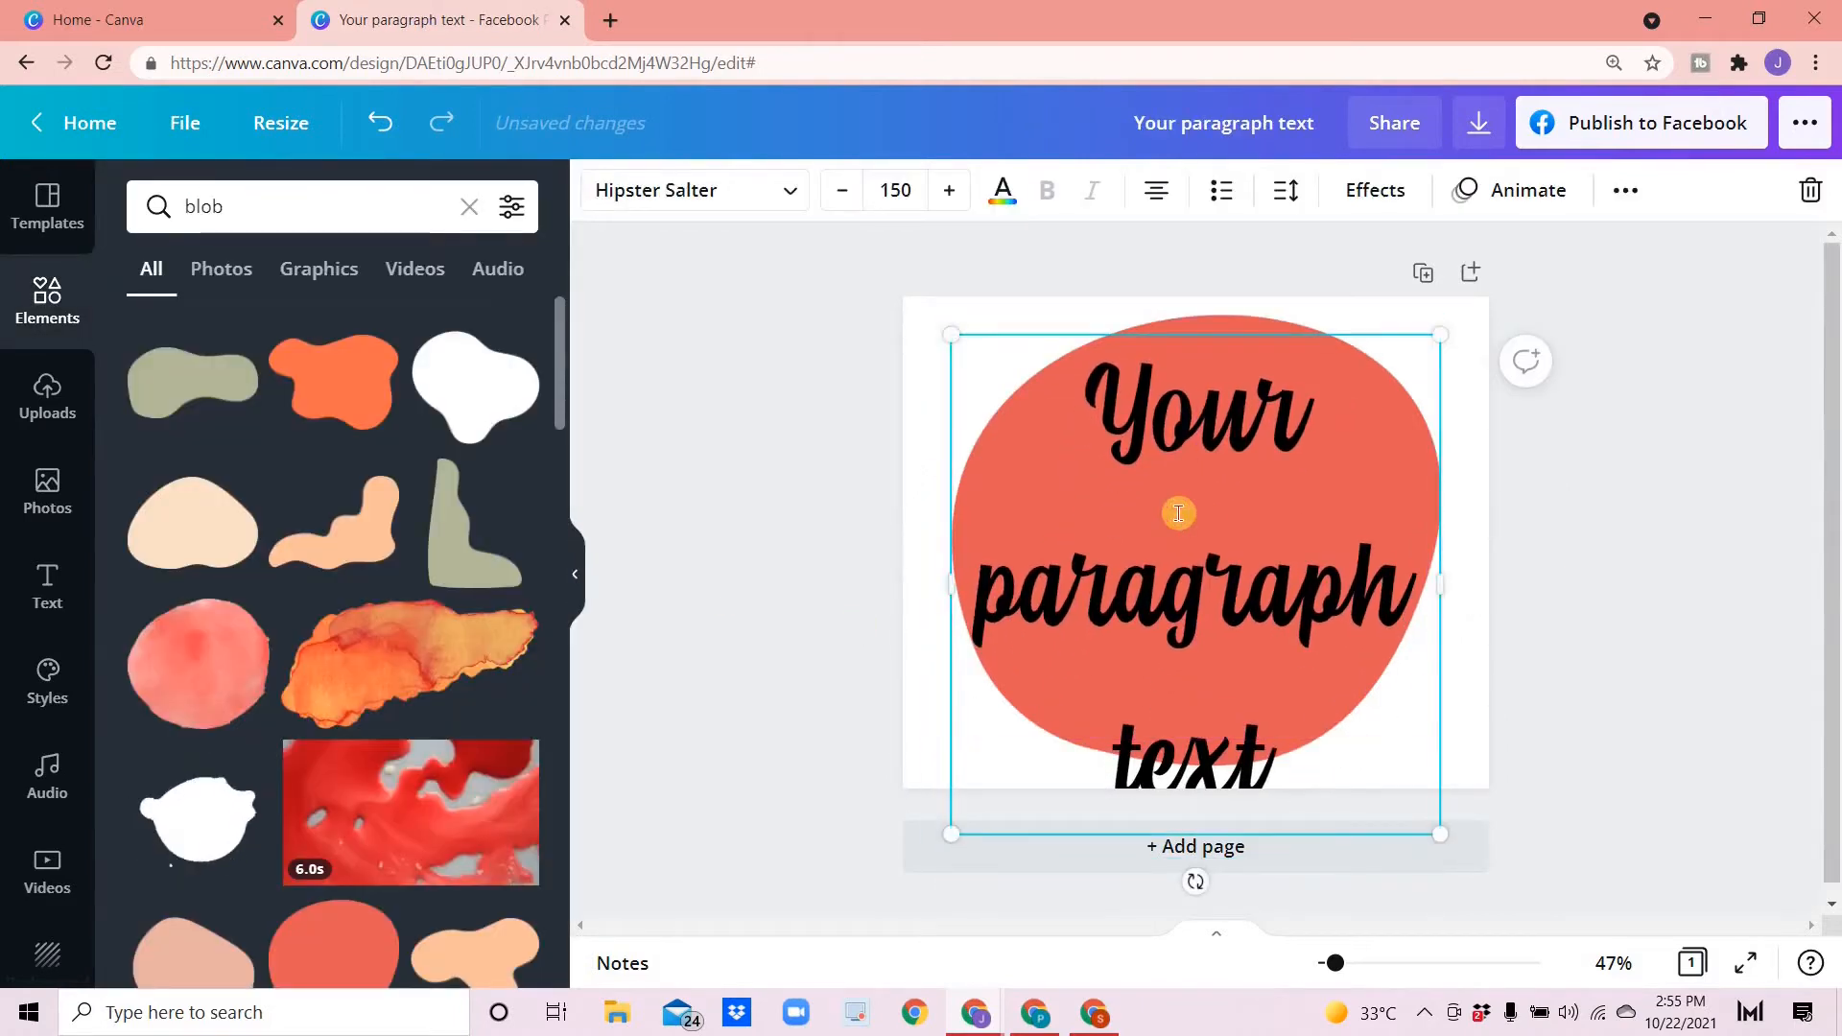
double_click(1179, 514)
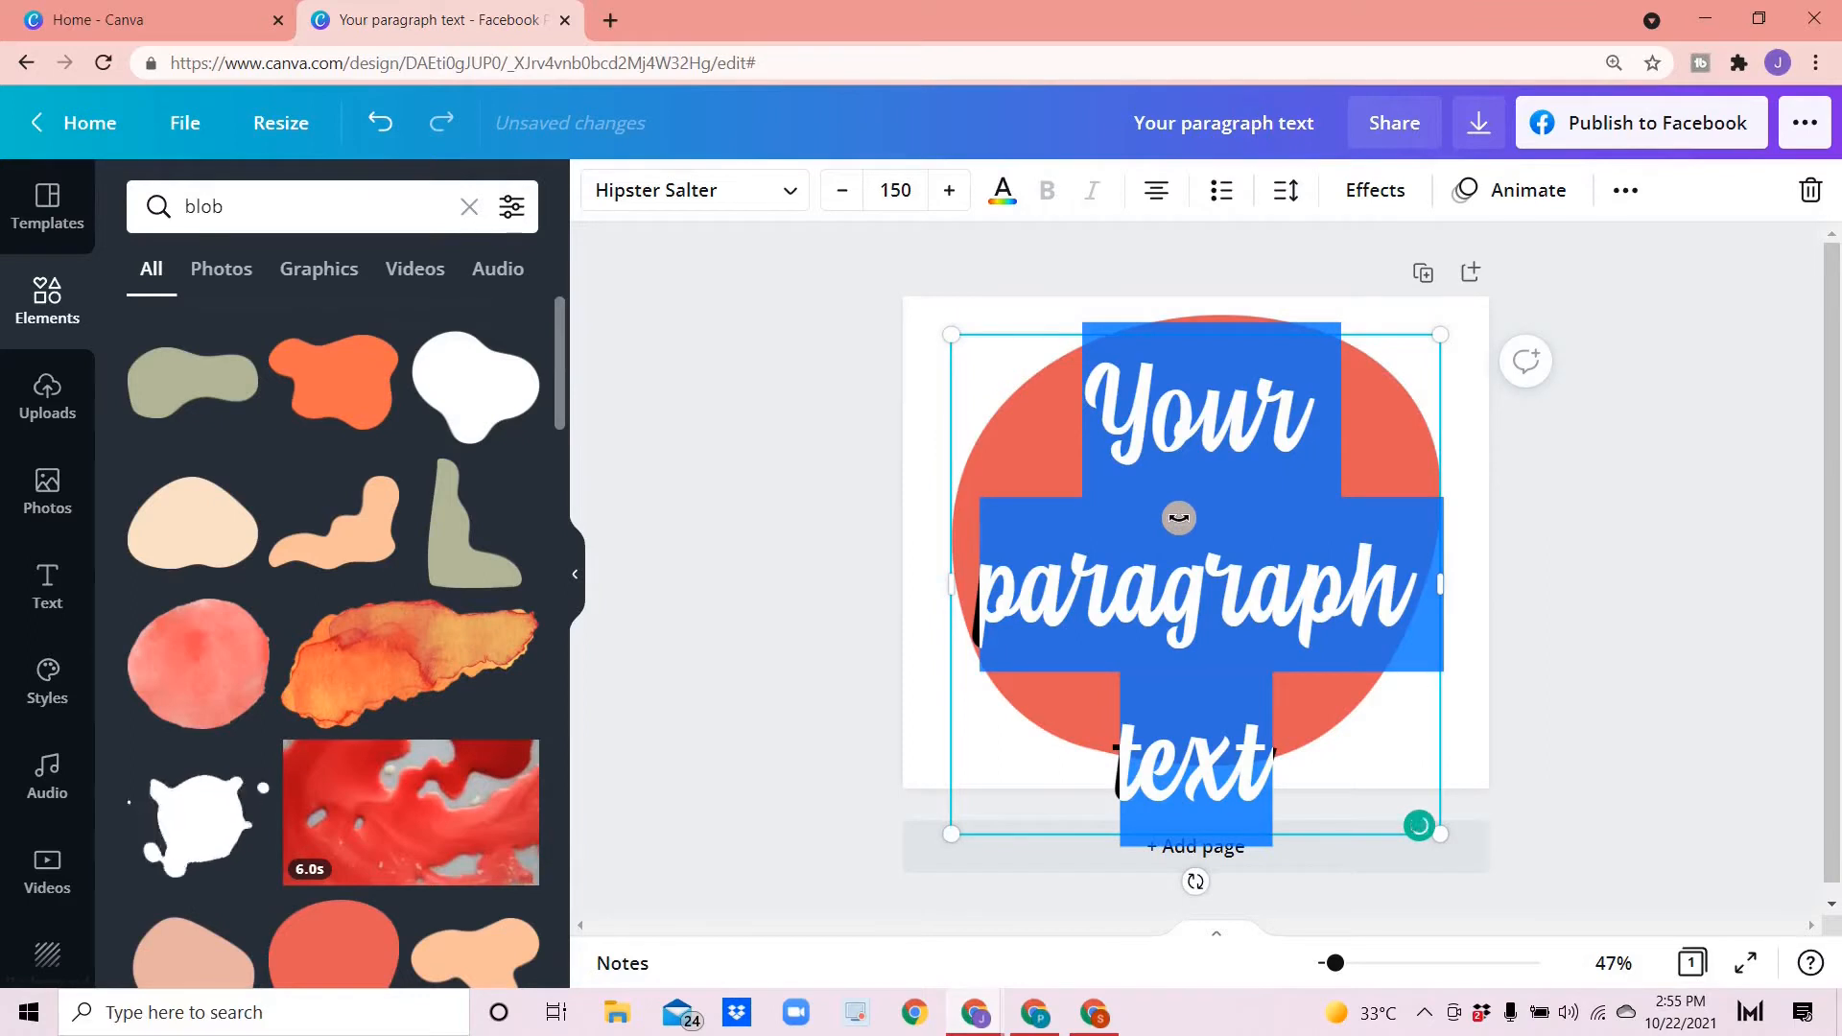
type("Be Kind")
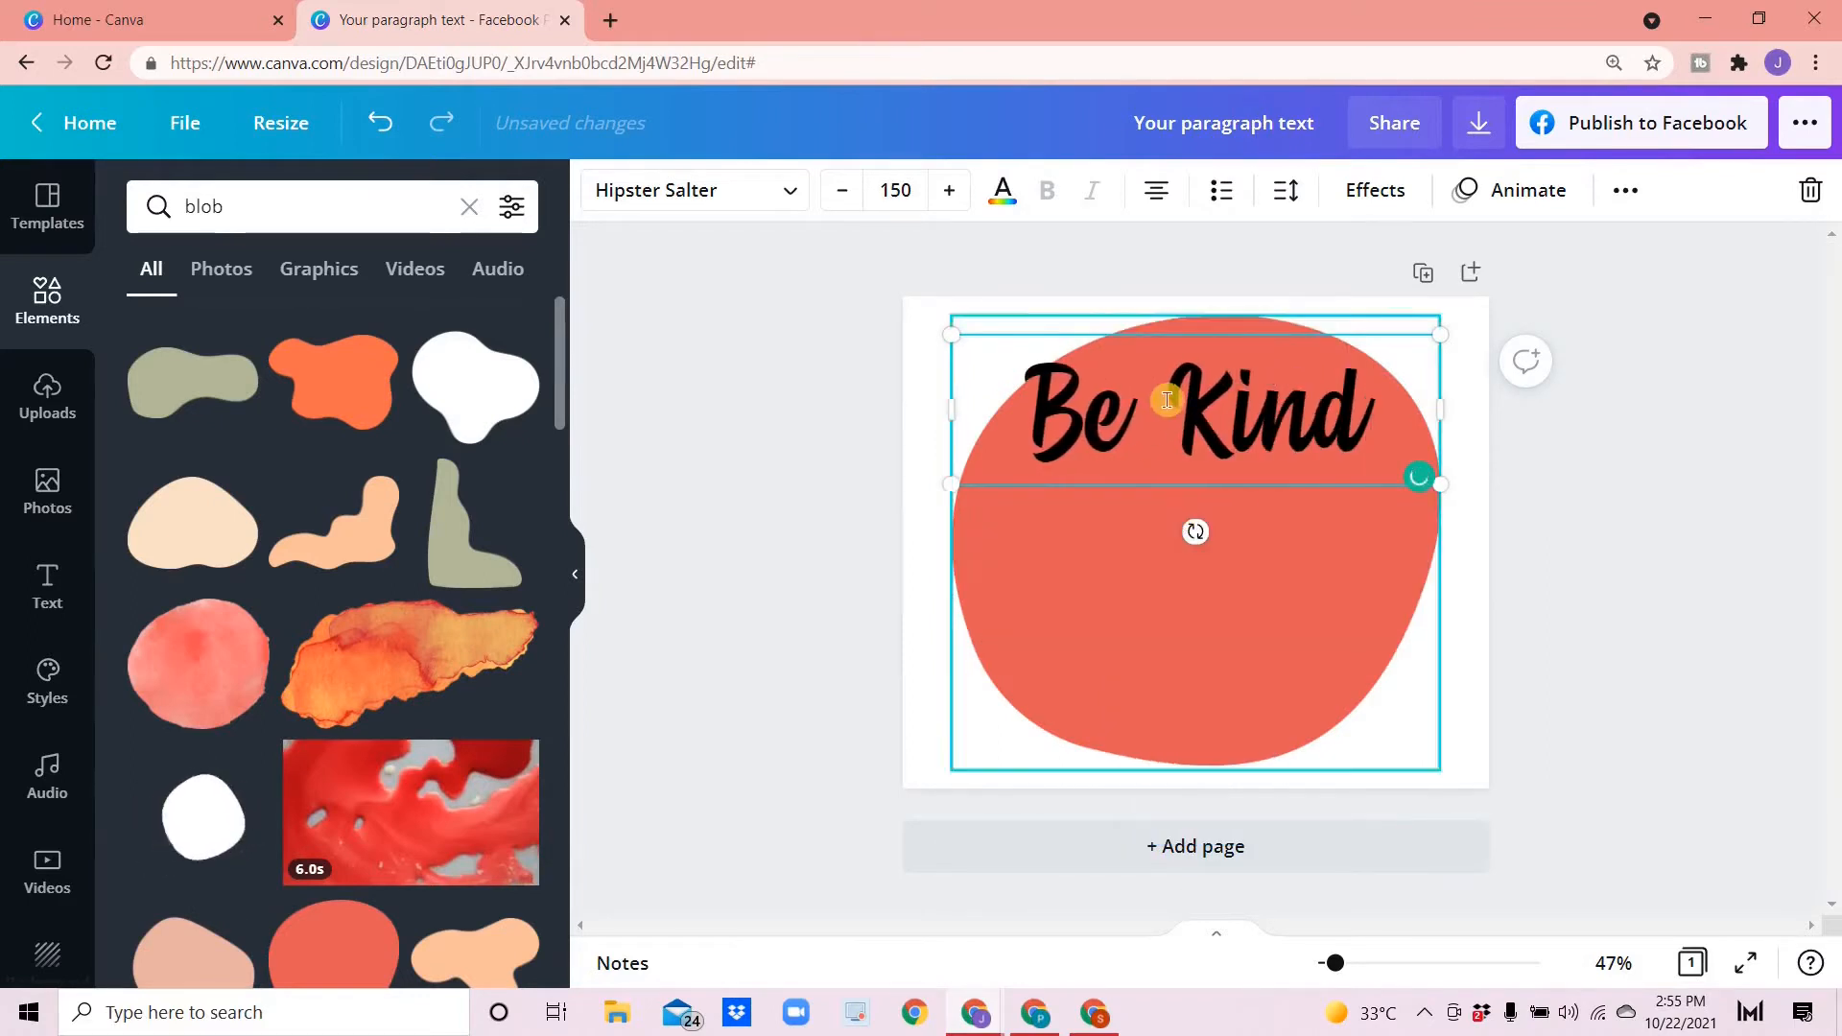
key("Return")
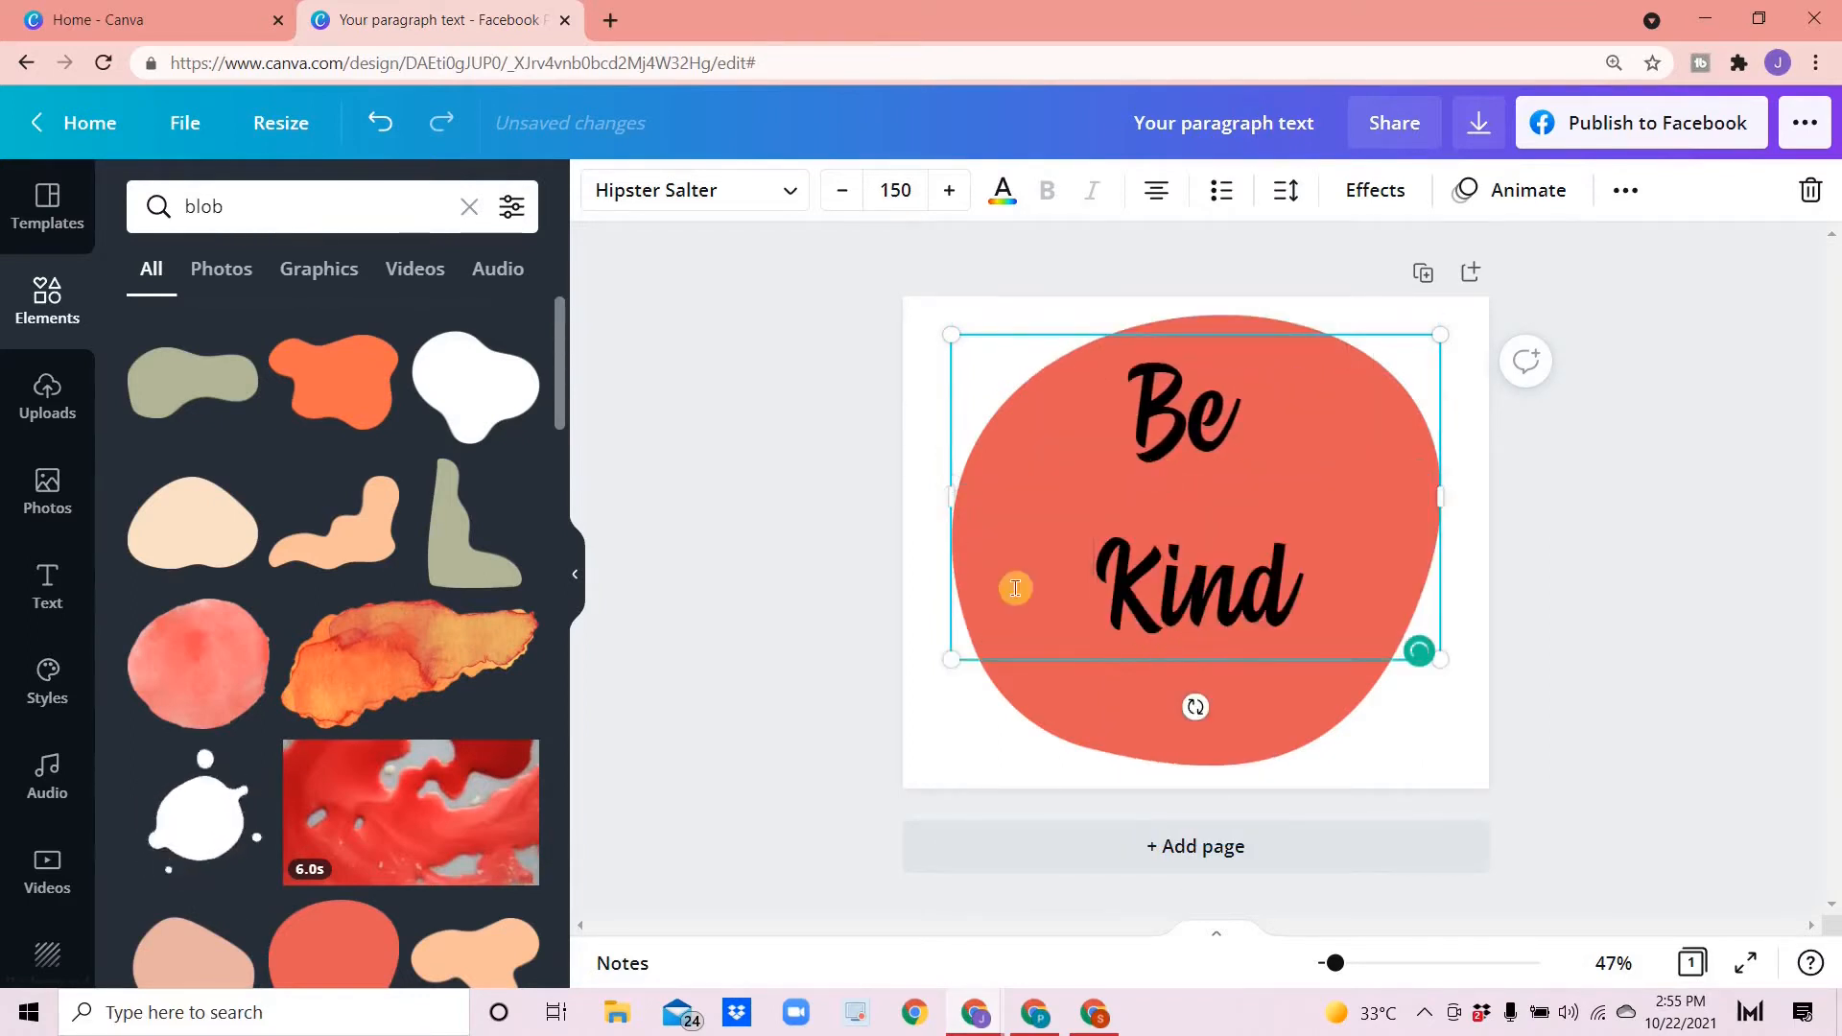
- Nudge the text into place on the blob and change its colour to white
left_click(923, 550)
left_click_drag(1123, 538, 1147, 568)
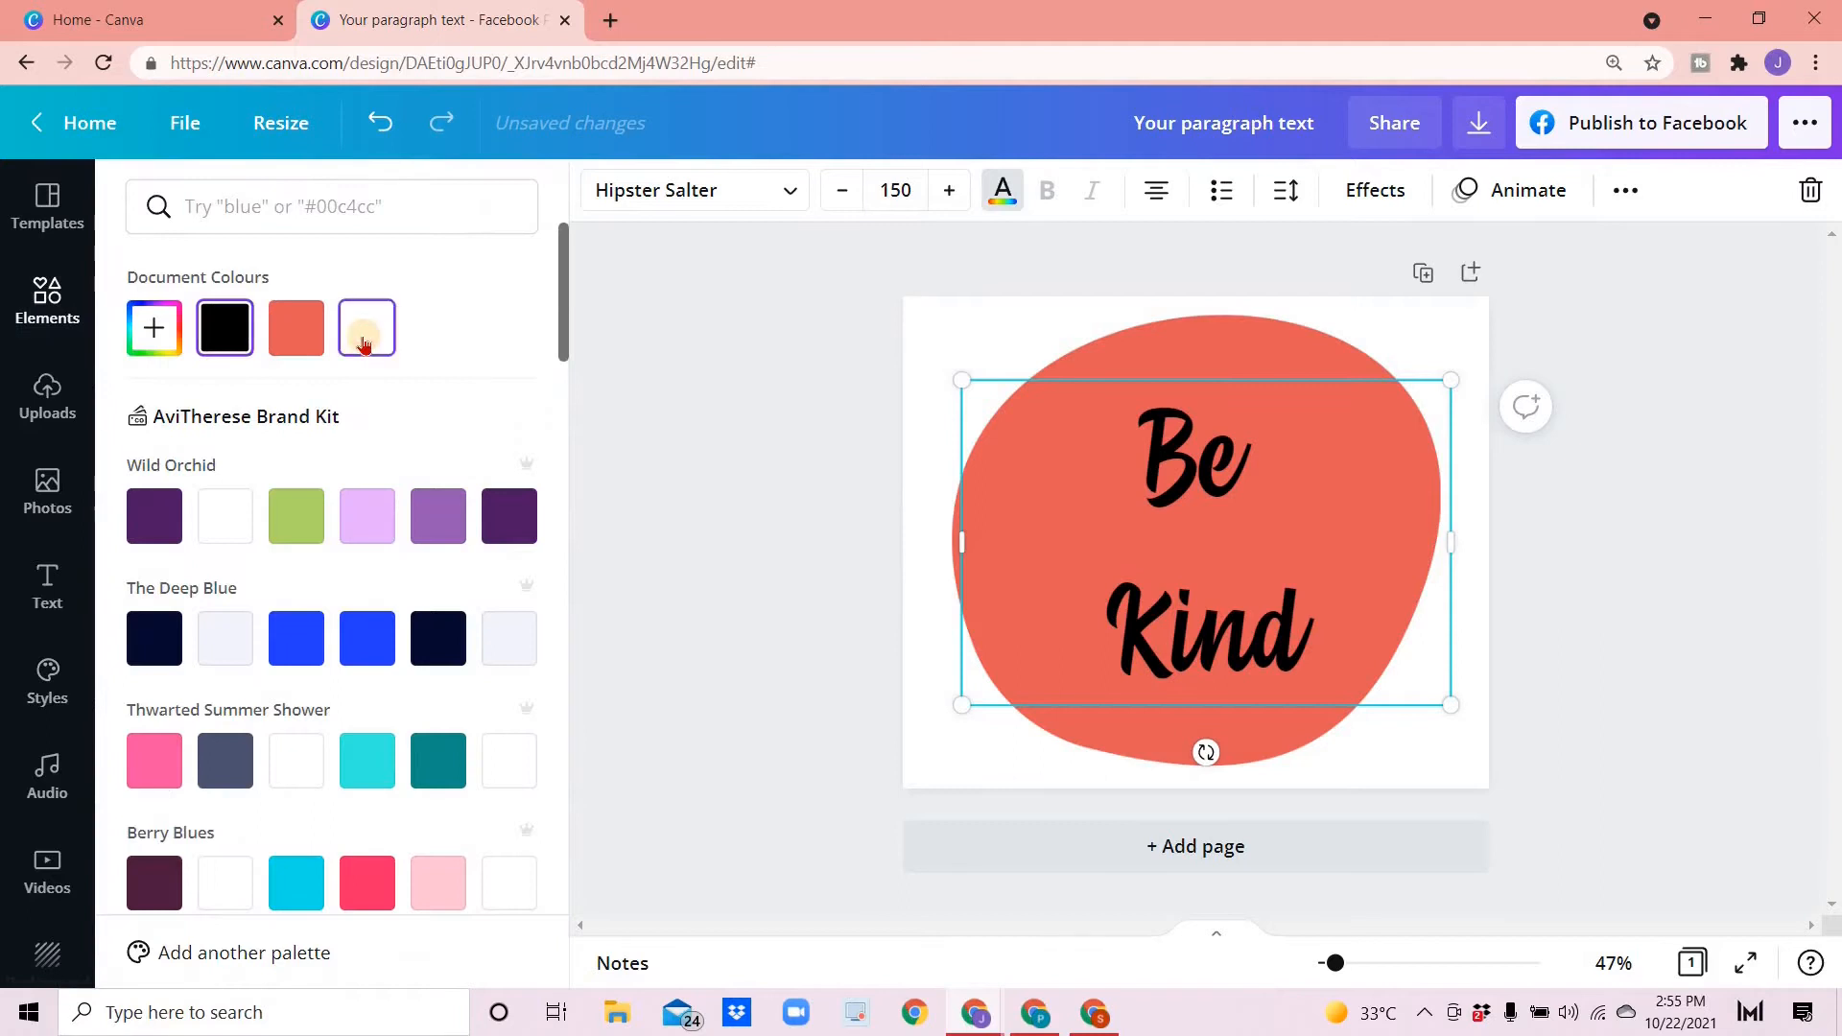
left_click(365, 344)
left_click(734, 580)
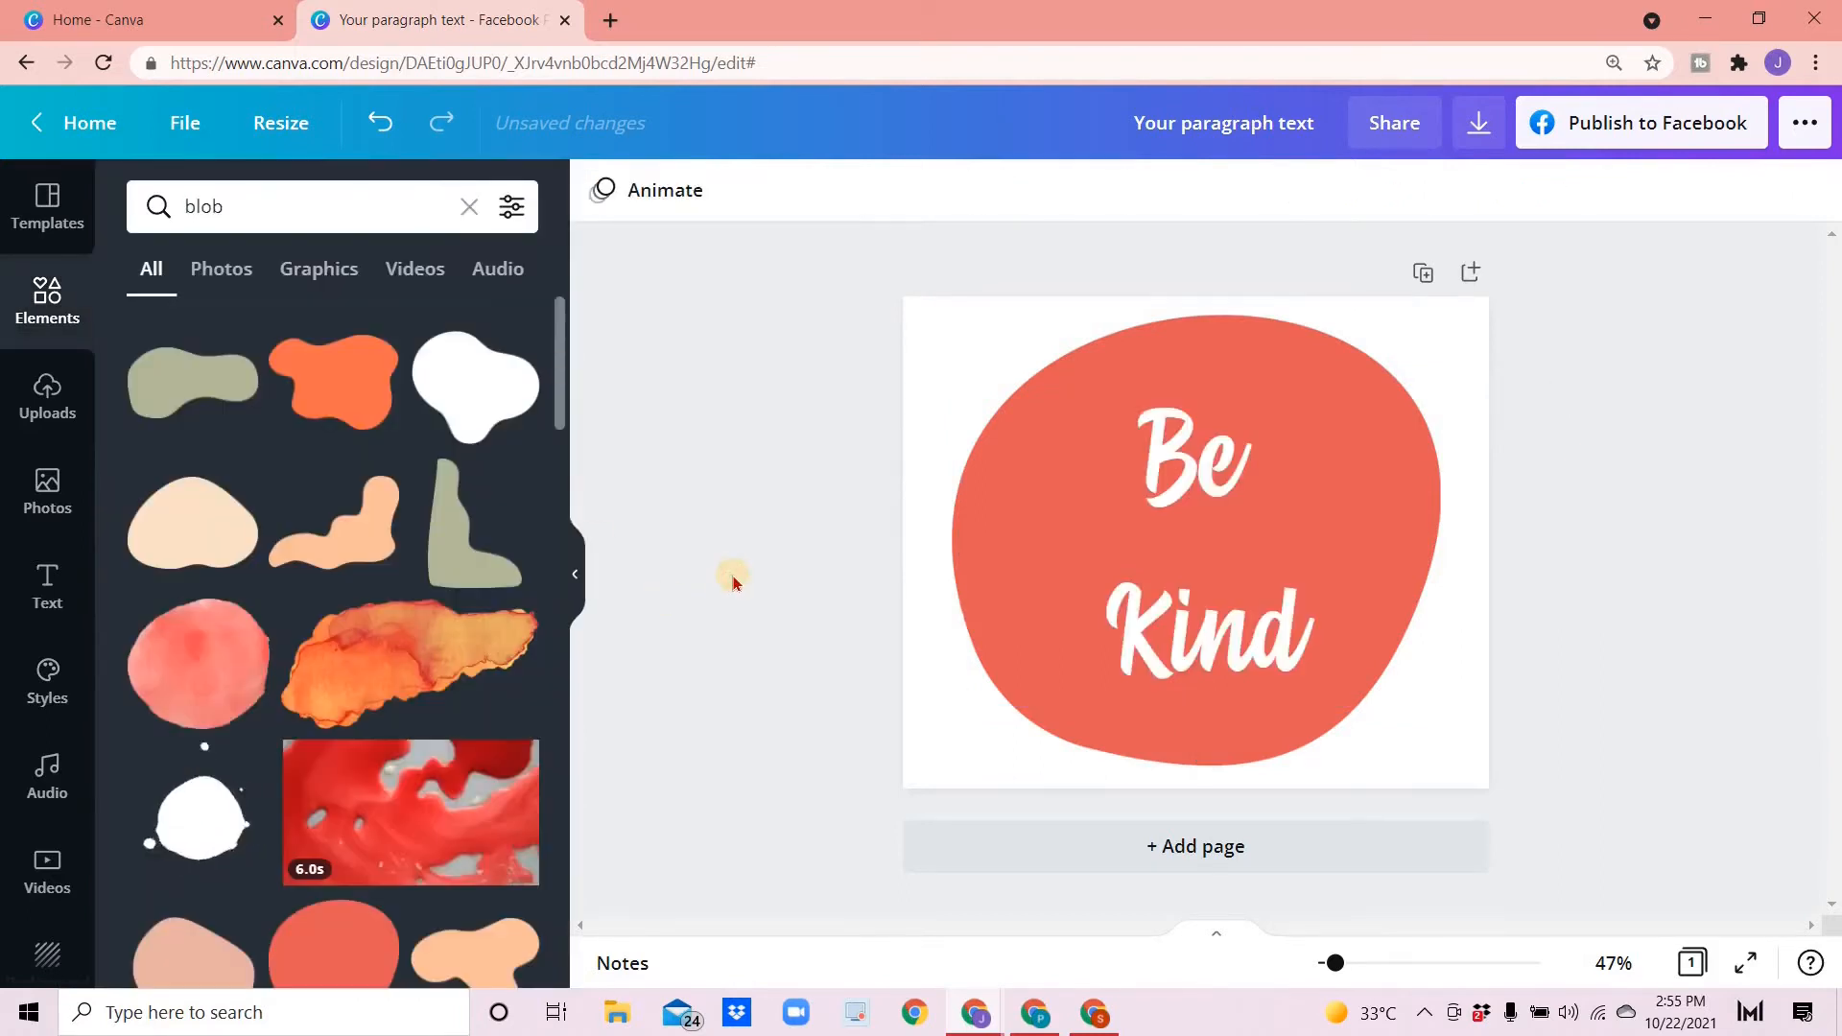
- Rename the design as "Be Kind Glittery Text"
left_click(940, 350)
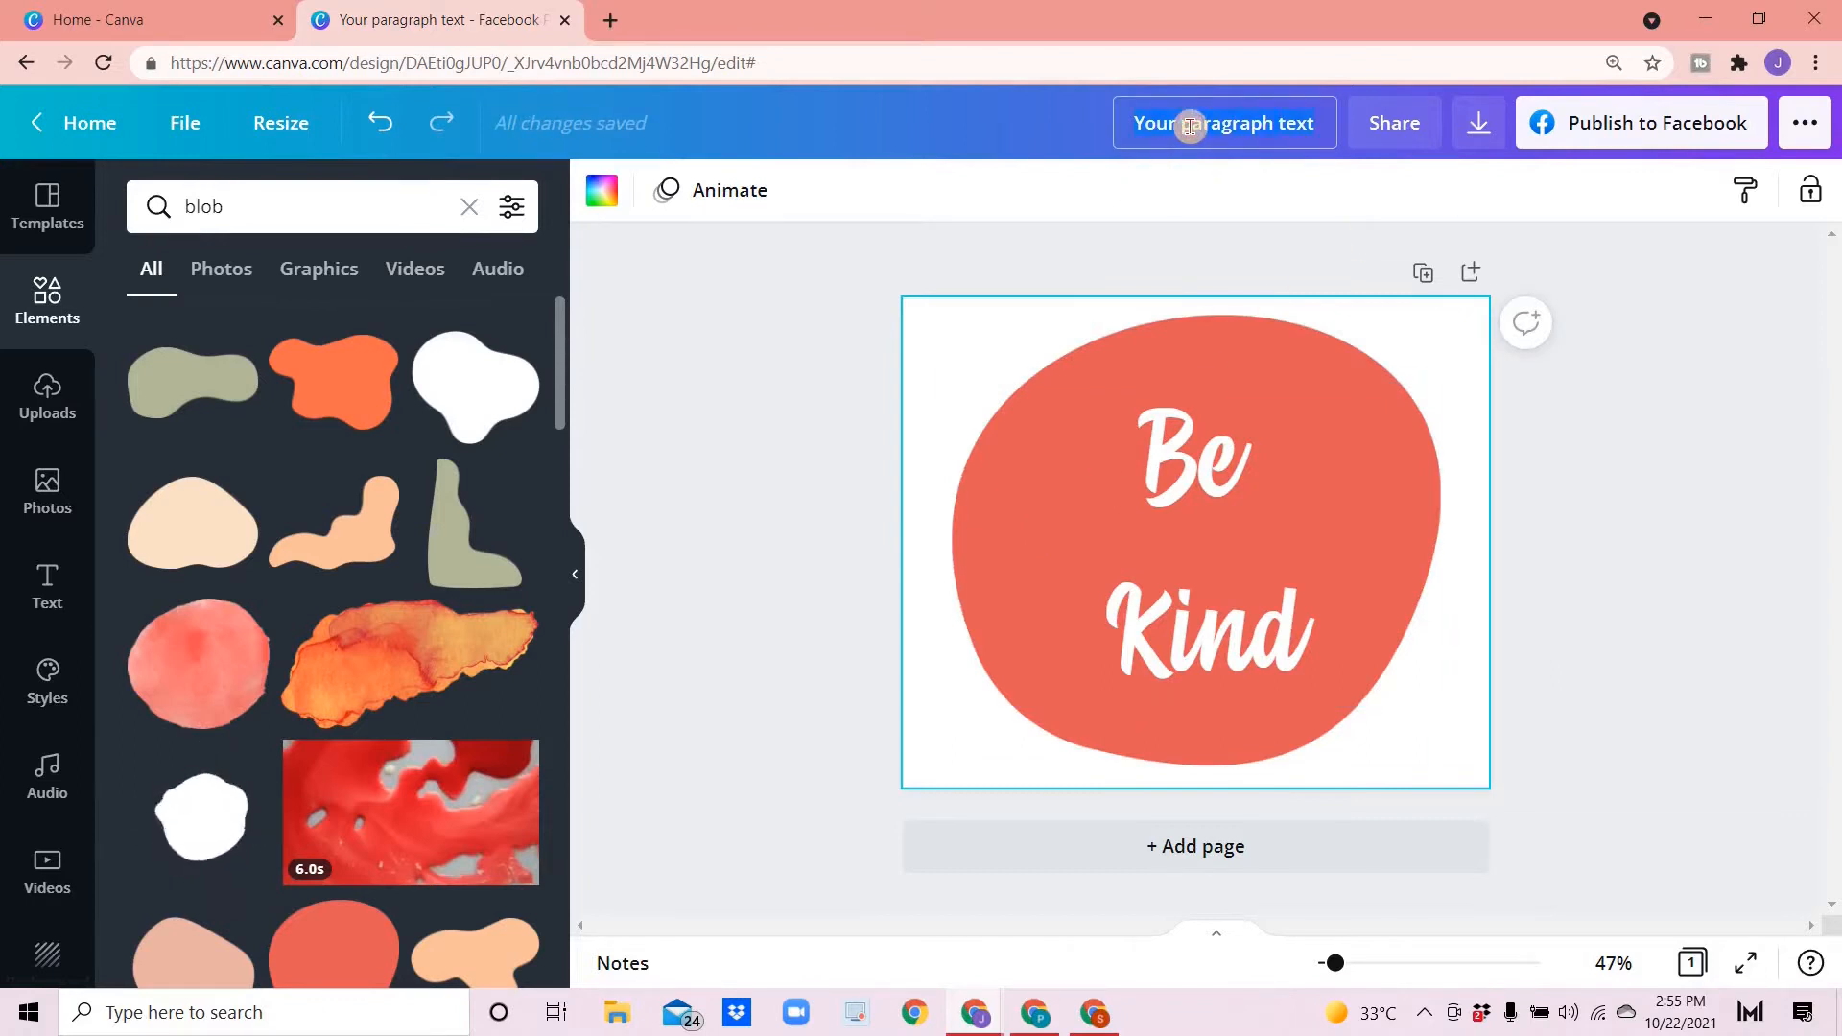
type("Be K")
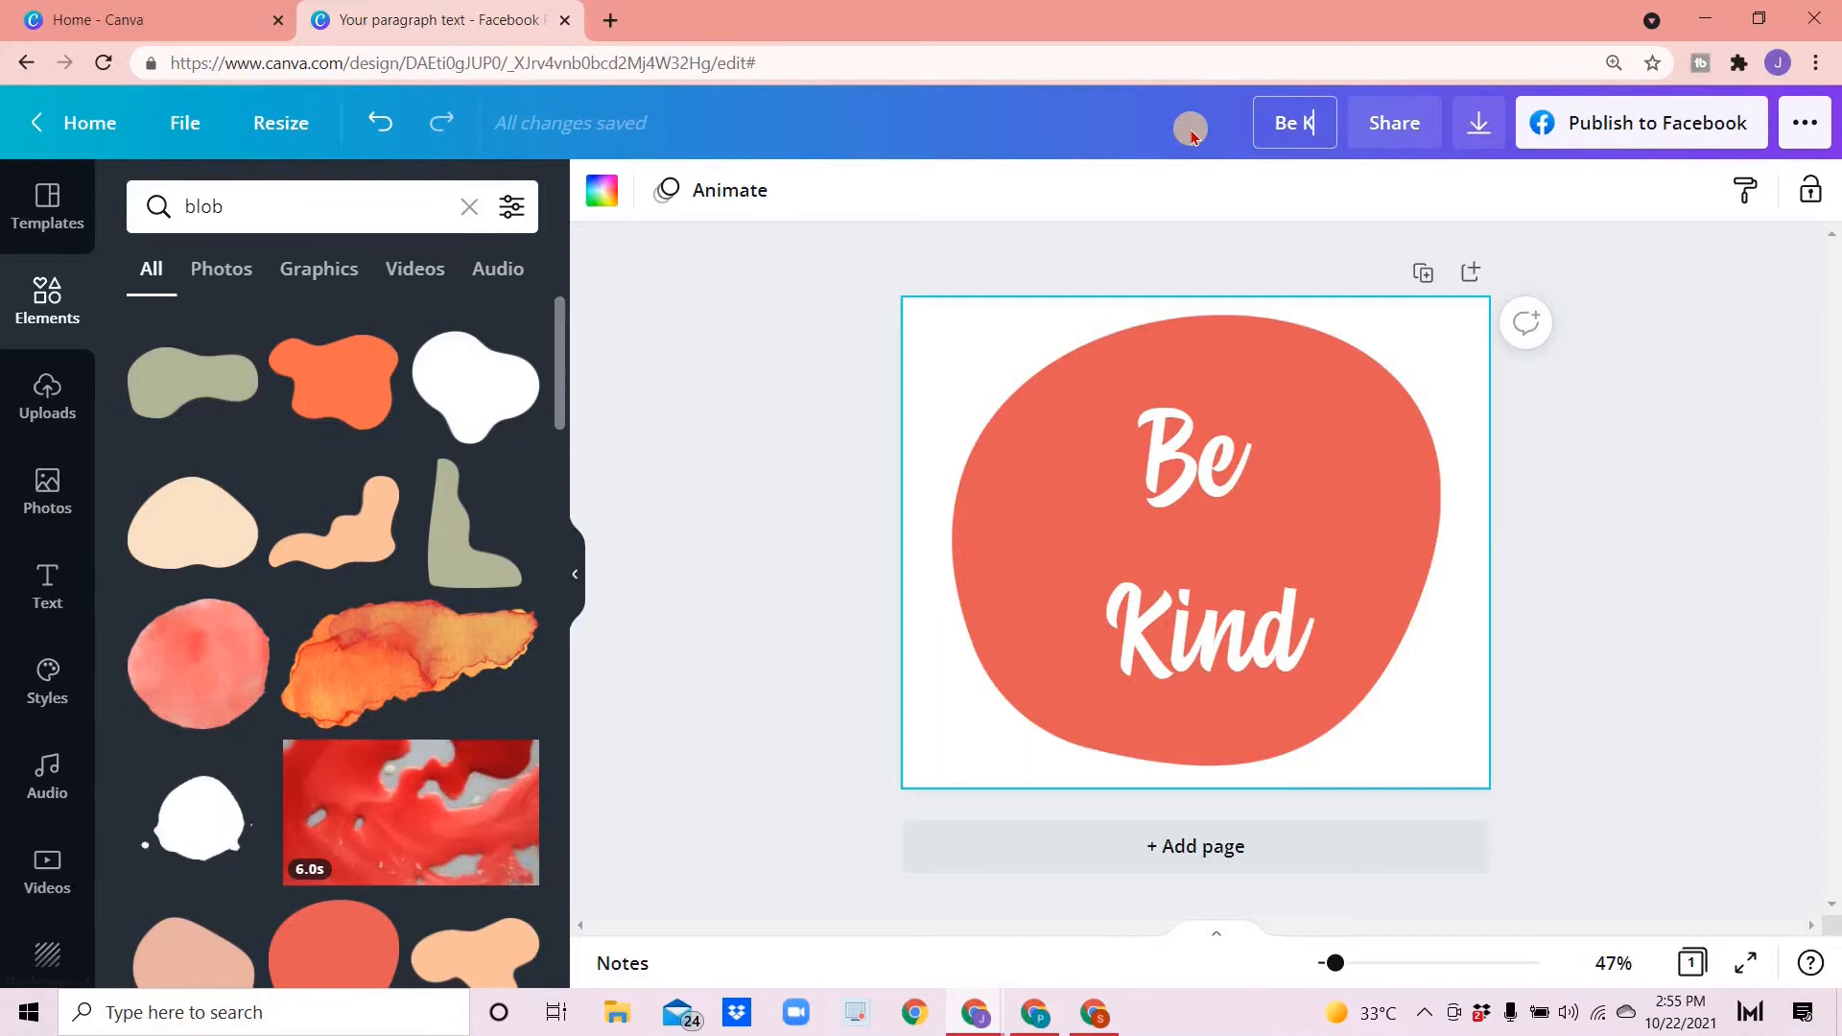
type("ind Glitte")
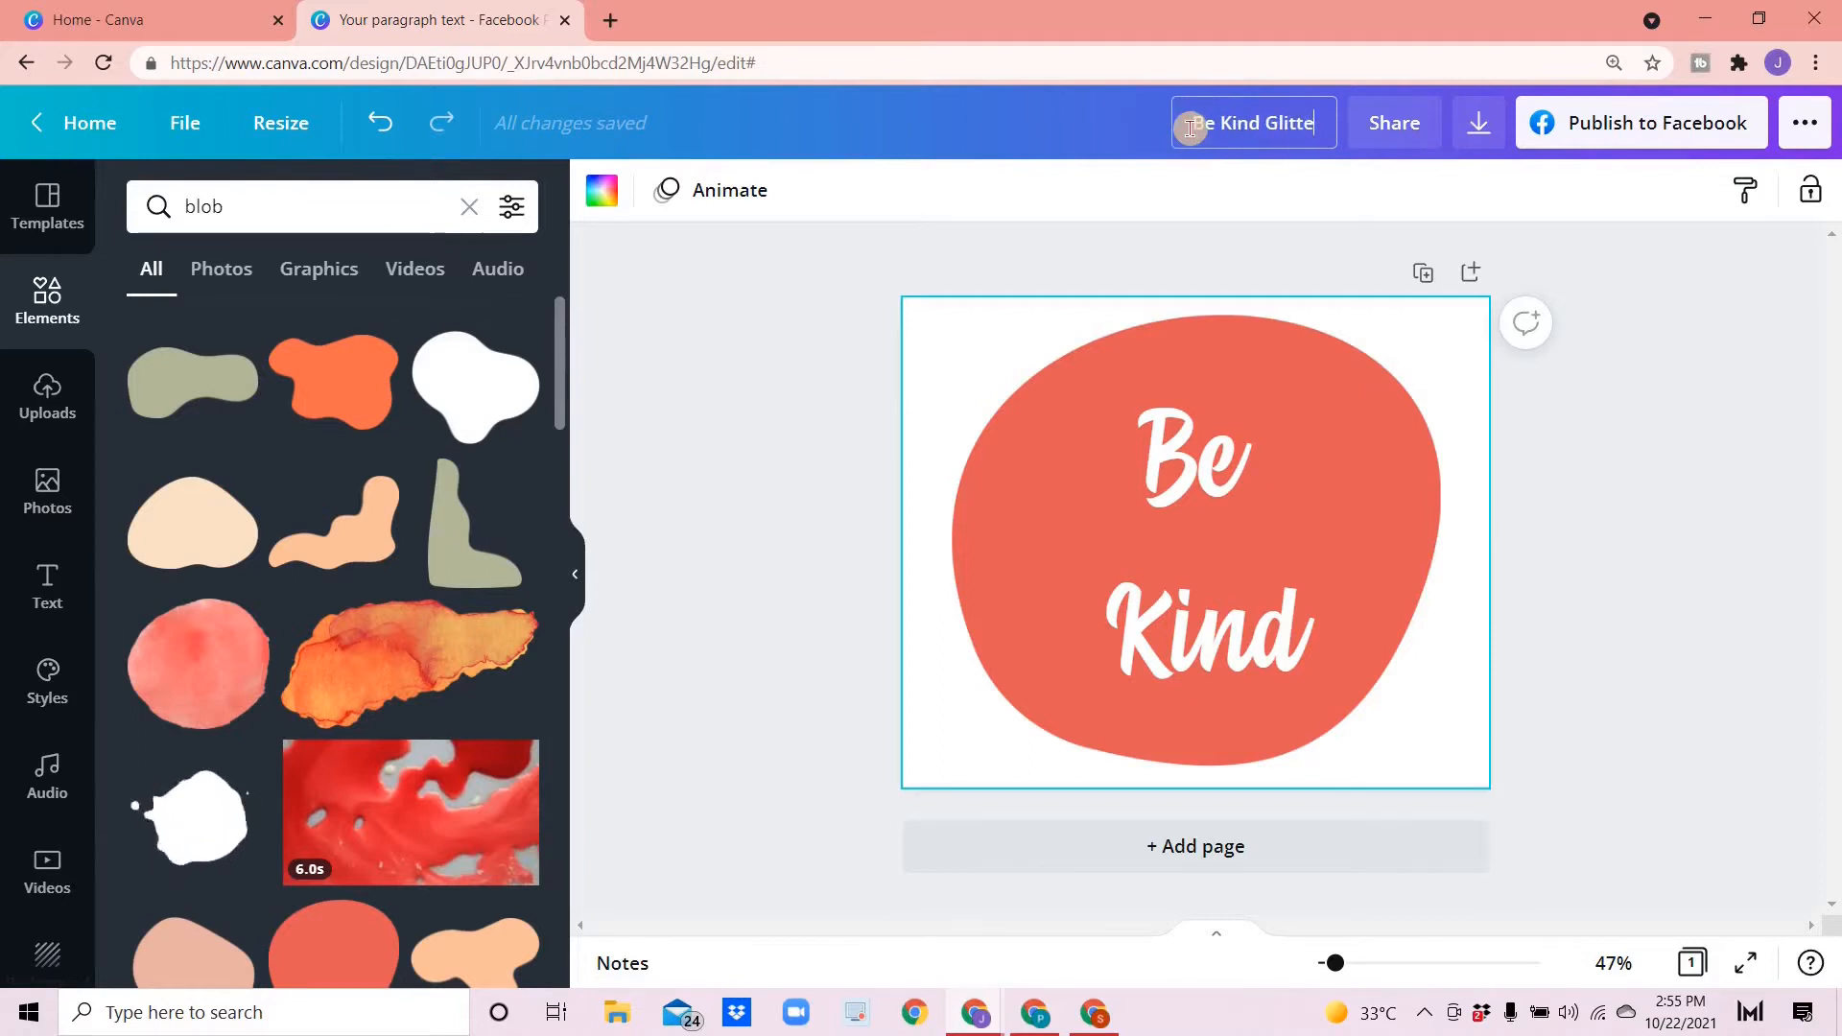
type("ry Text")
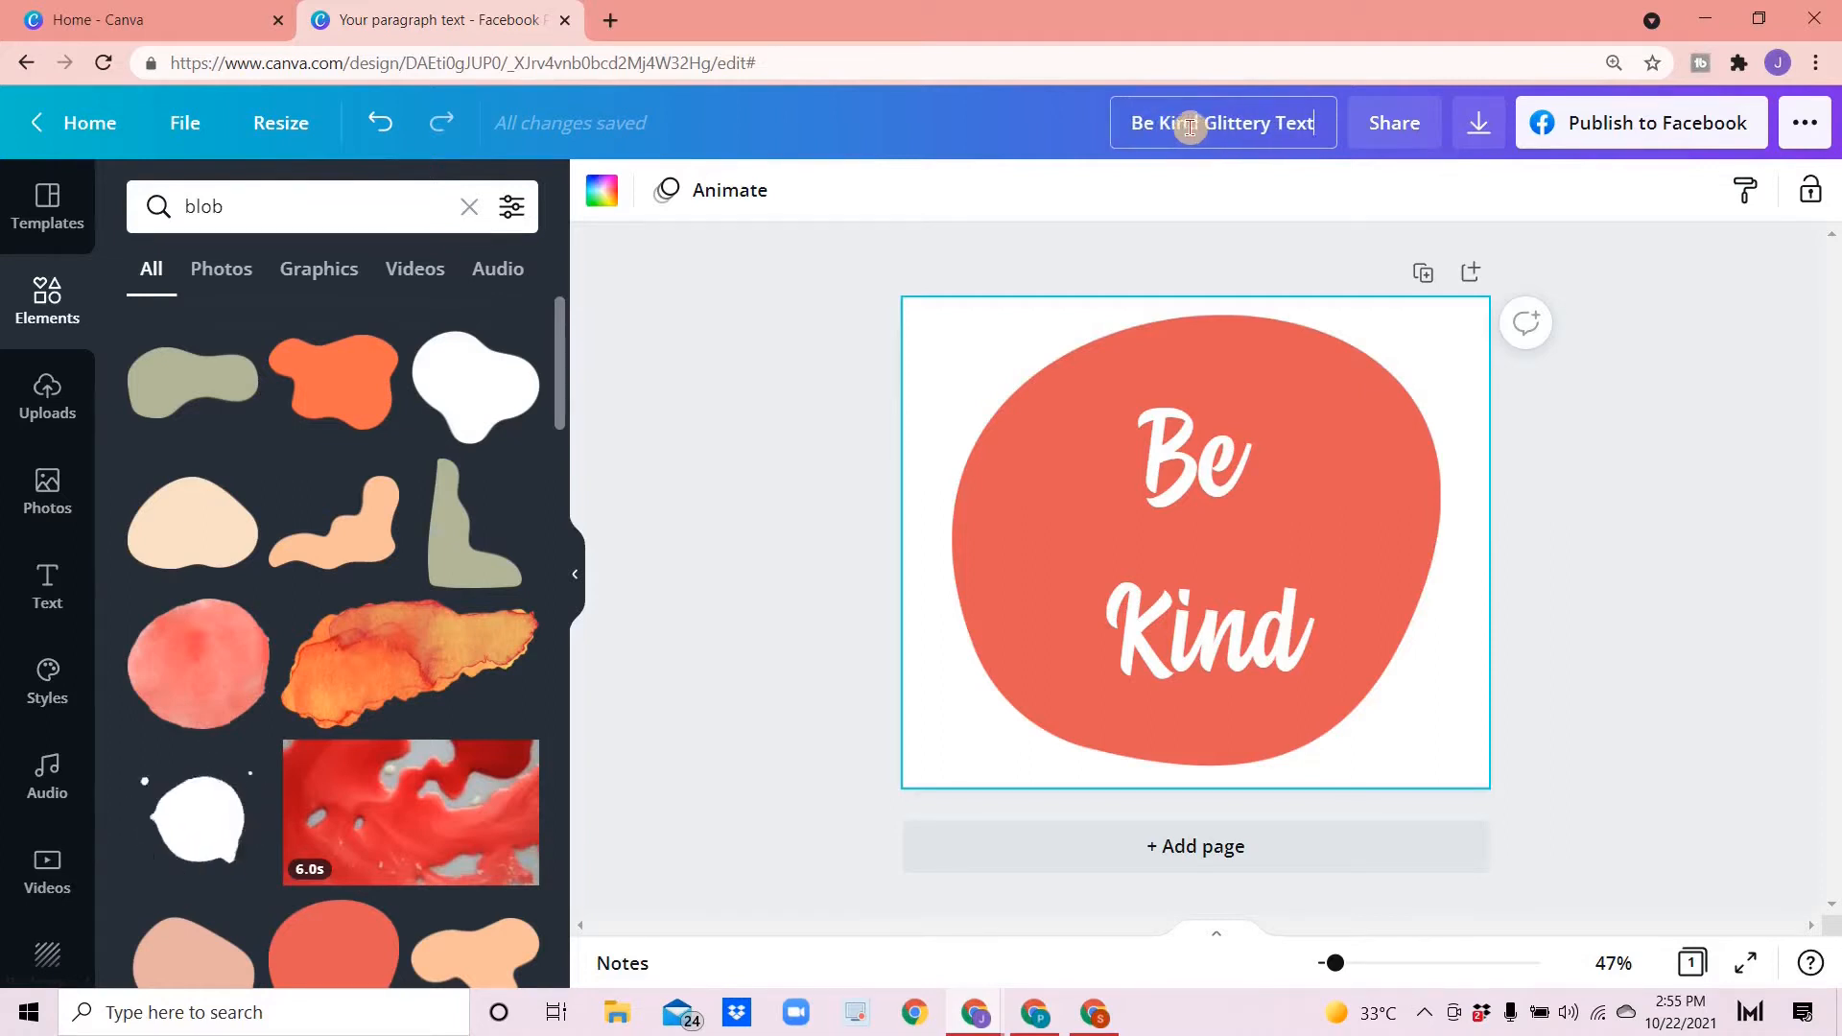
- Download the design as a PNG and close the download confirmation
left_click(1474, 125)
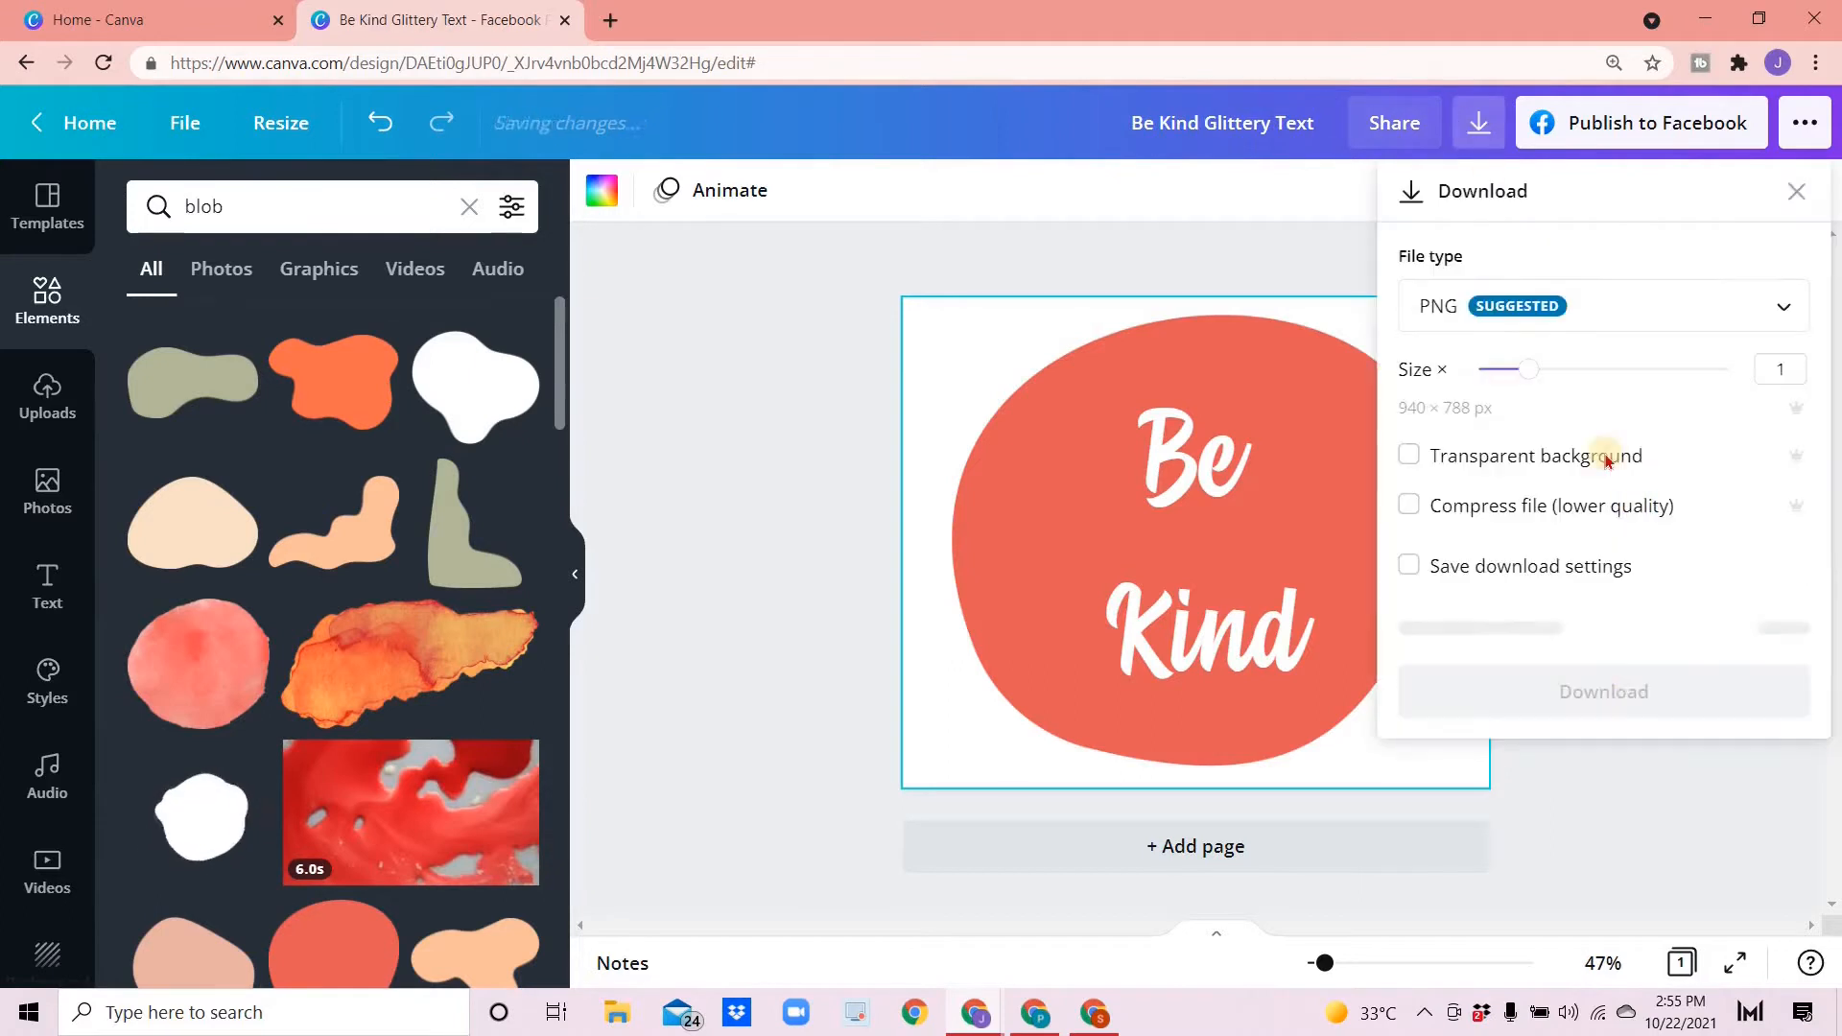
left_click(1590, 748)
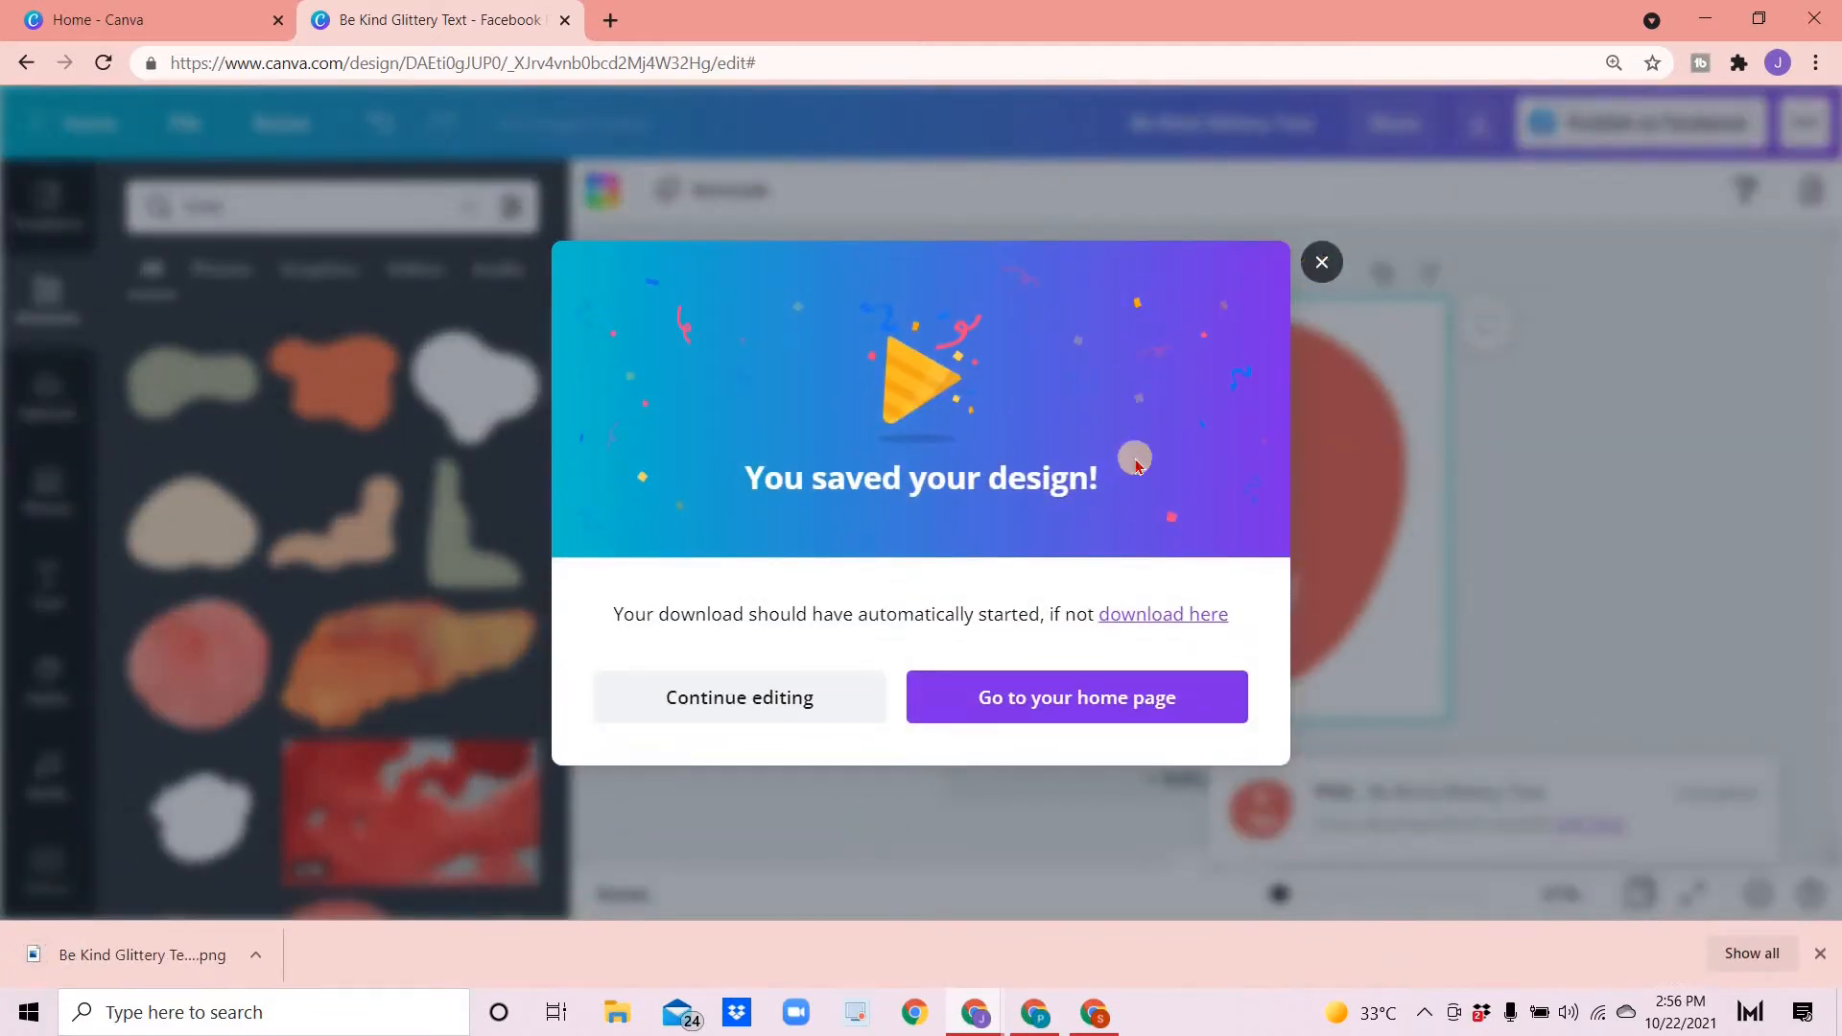
left_click(1321, 261)
- Add a second page and place the uploaded Be Kind PNG image on it
left_click(1149, 781)
left_click_drag(129, 979, 1190, 474)
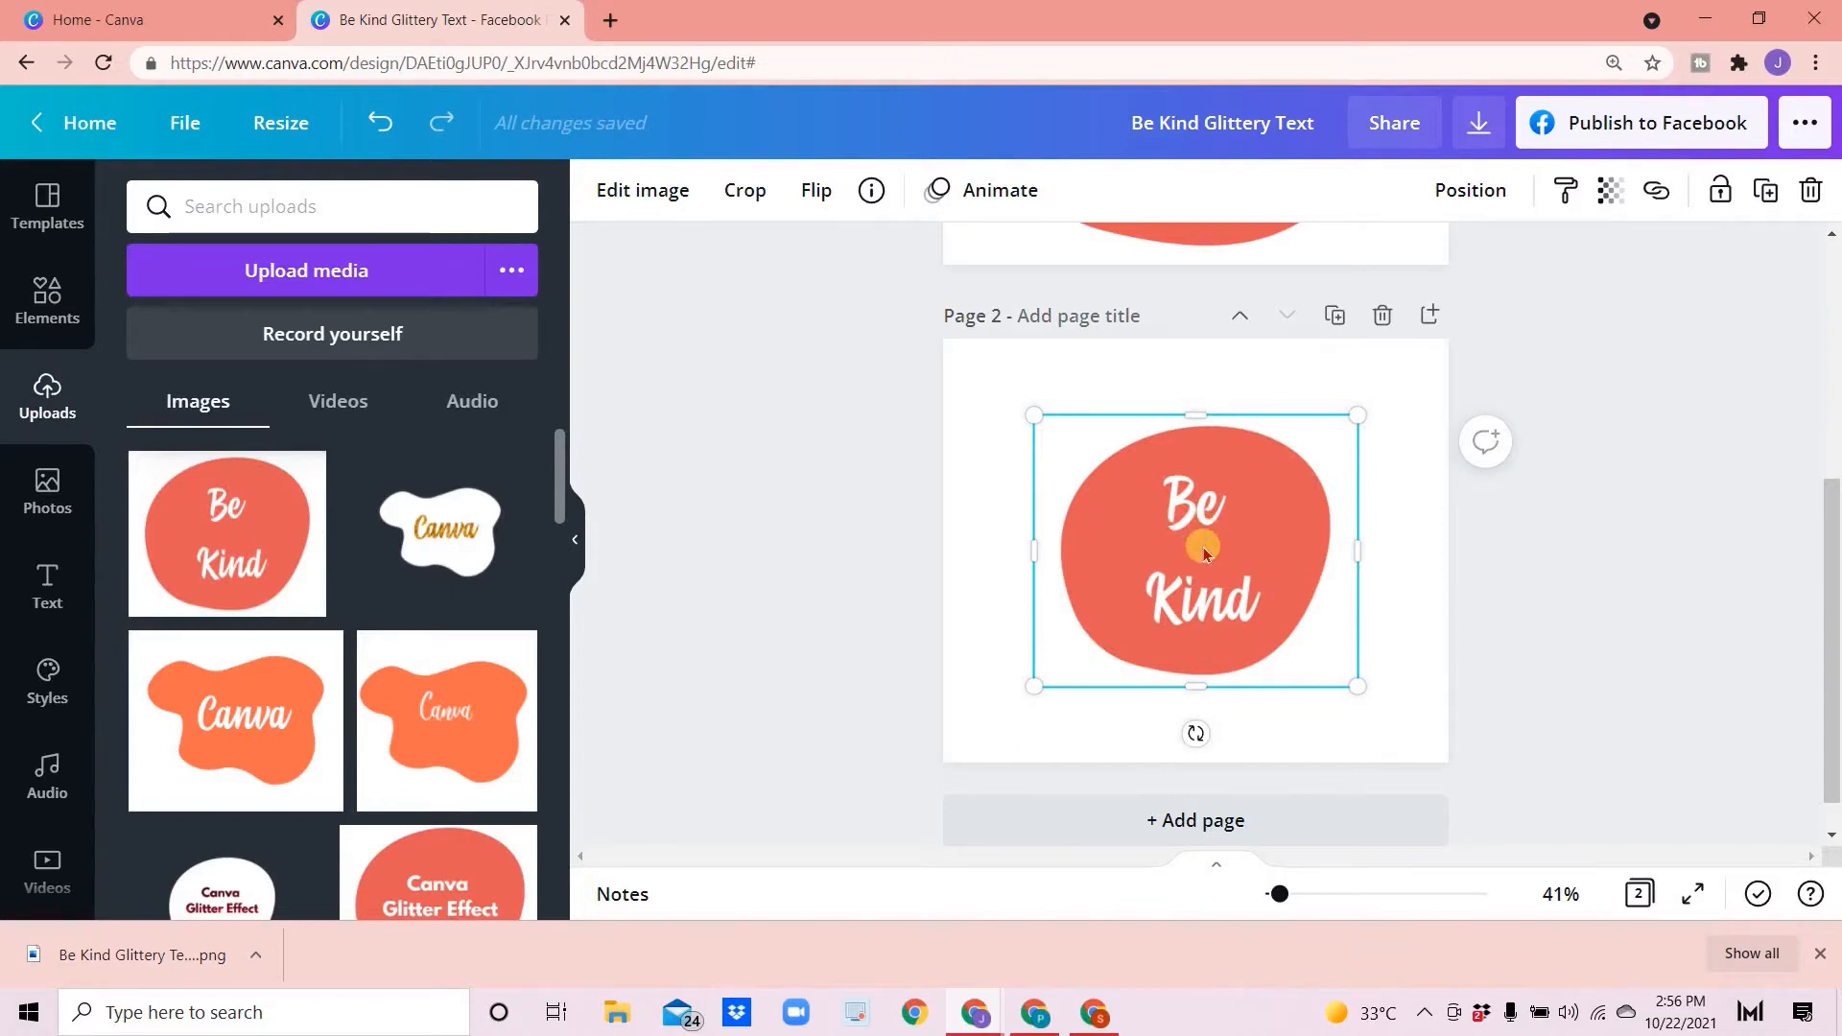
- Remove the image's background with Background Remover and apply the result
left_click(645, 192)
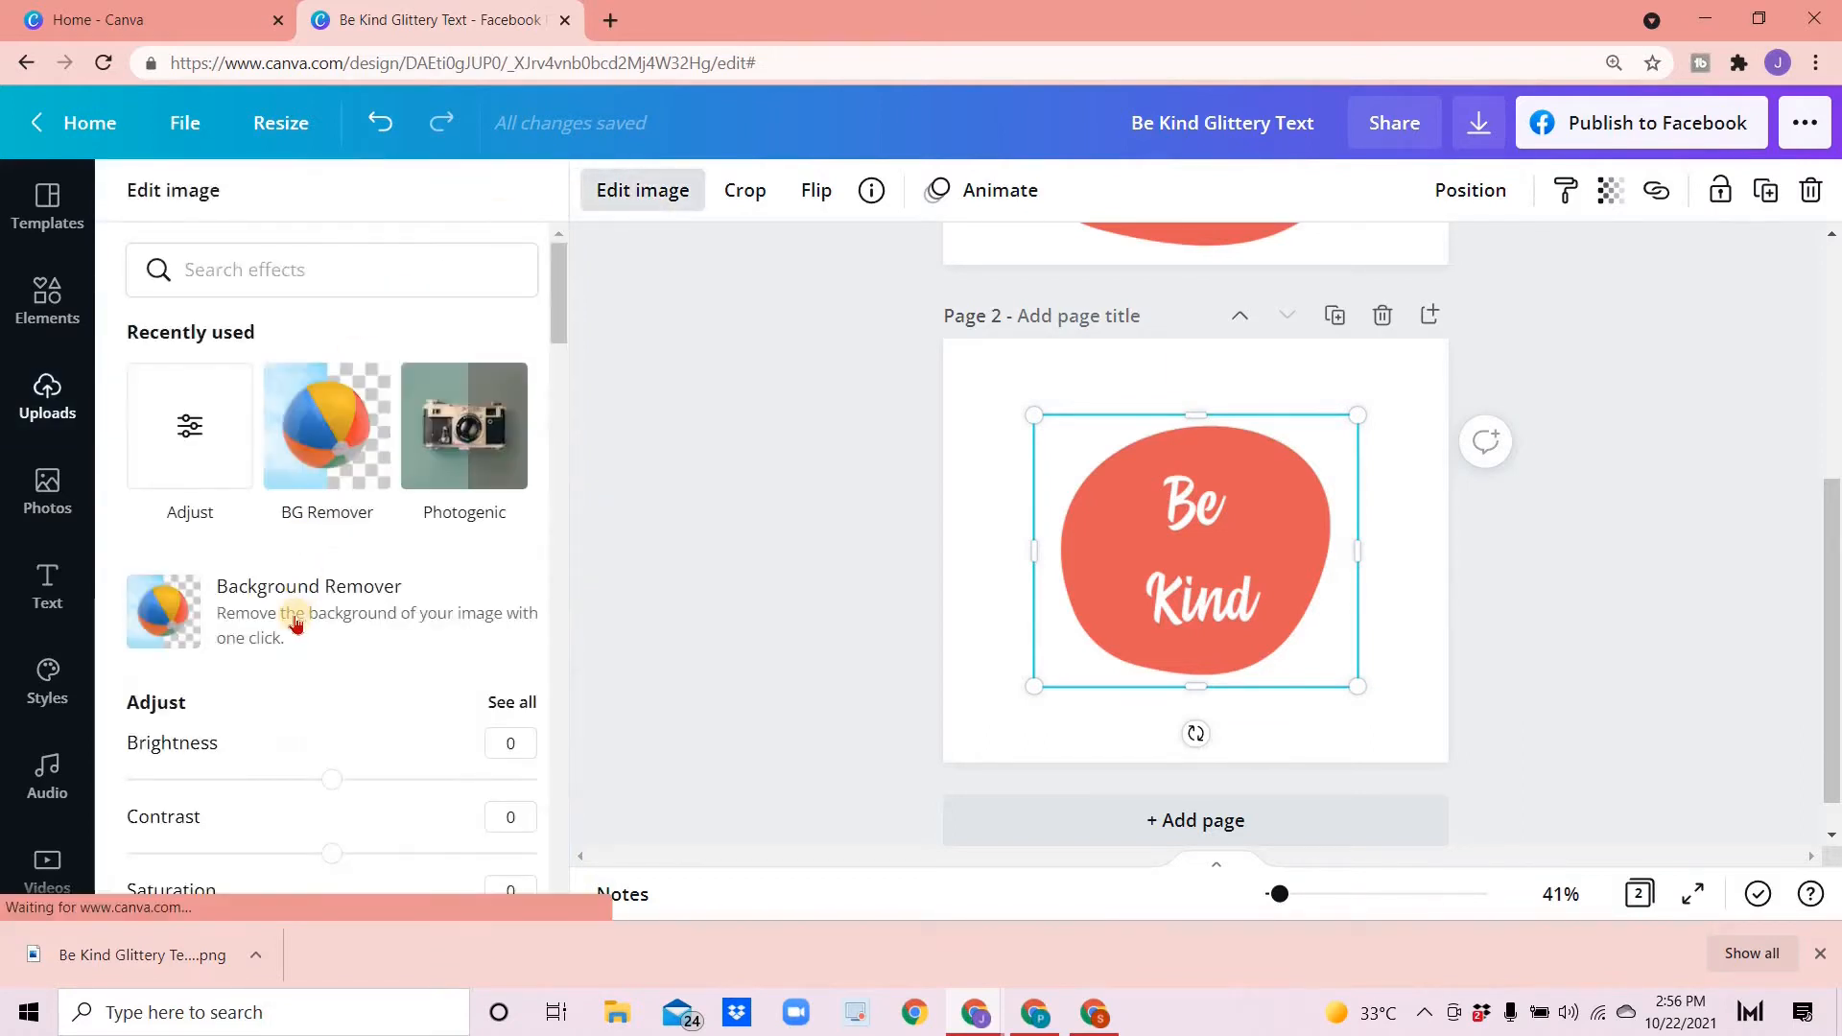
left_click(296, 619)
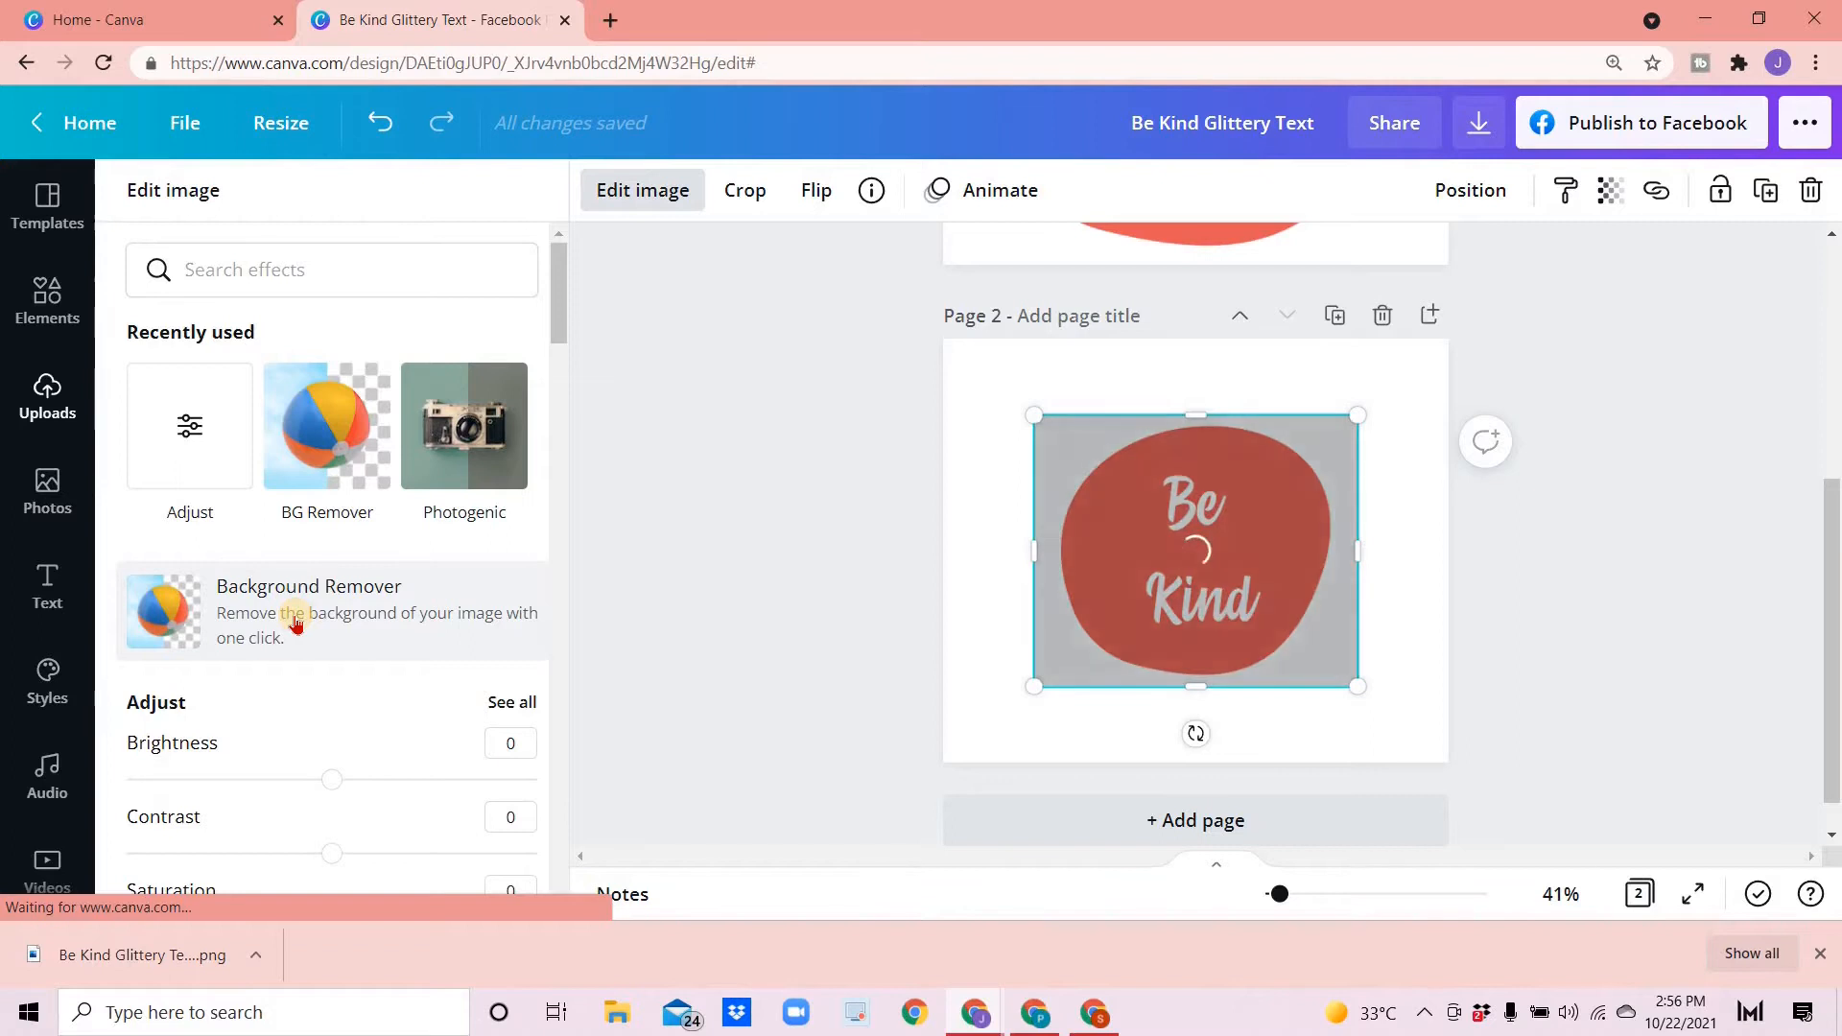
left_click(1818, 955)
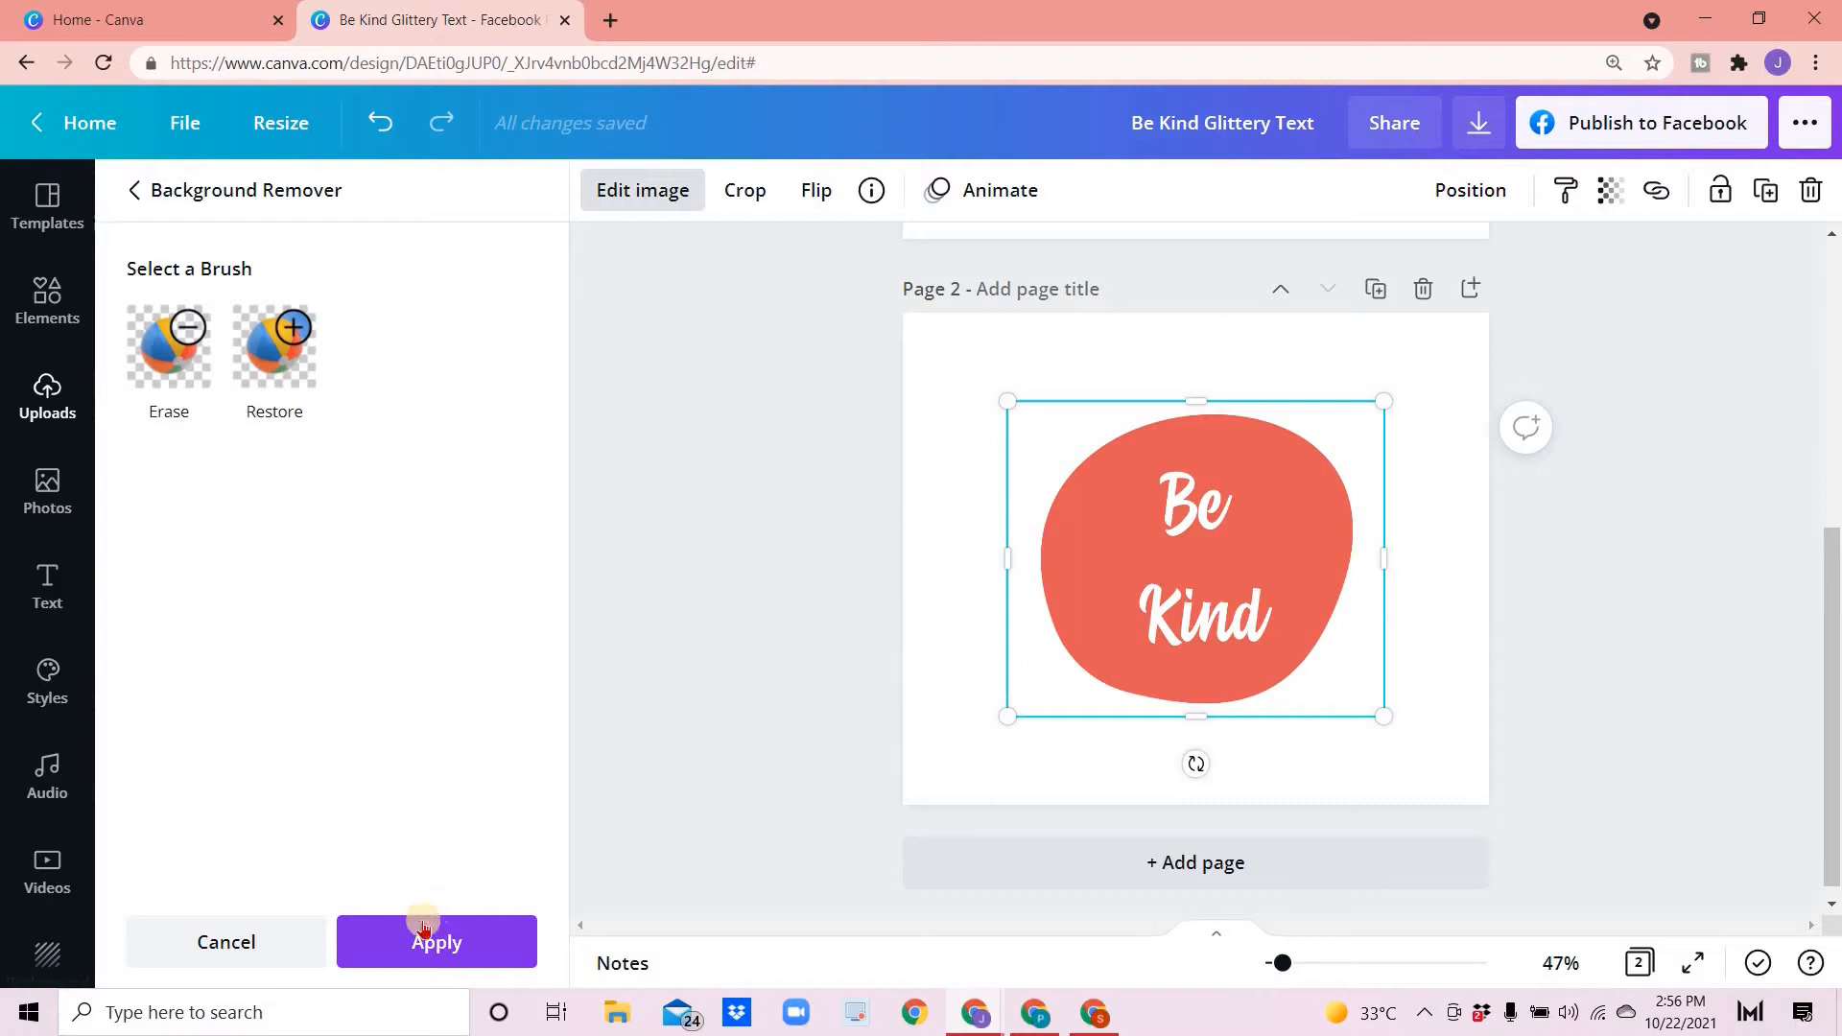
left_click(404, 942)
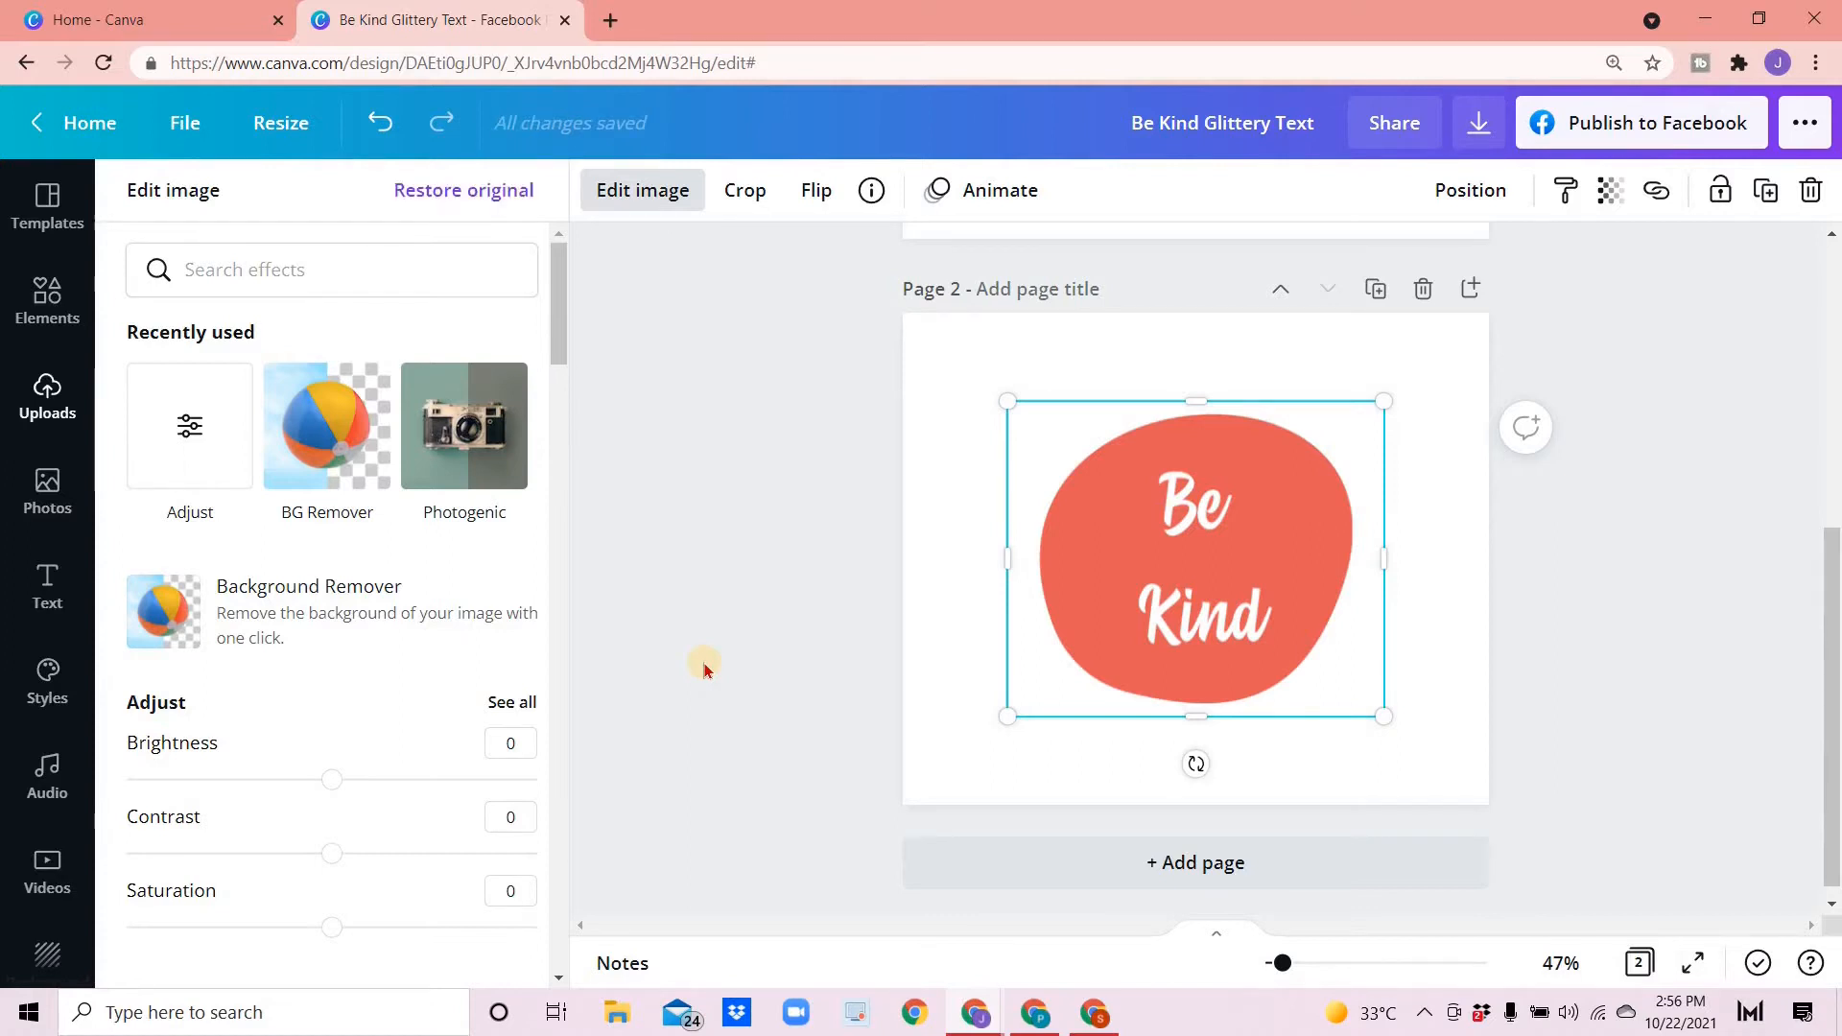
left_click(956, 504)
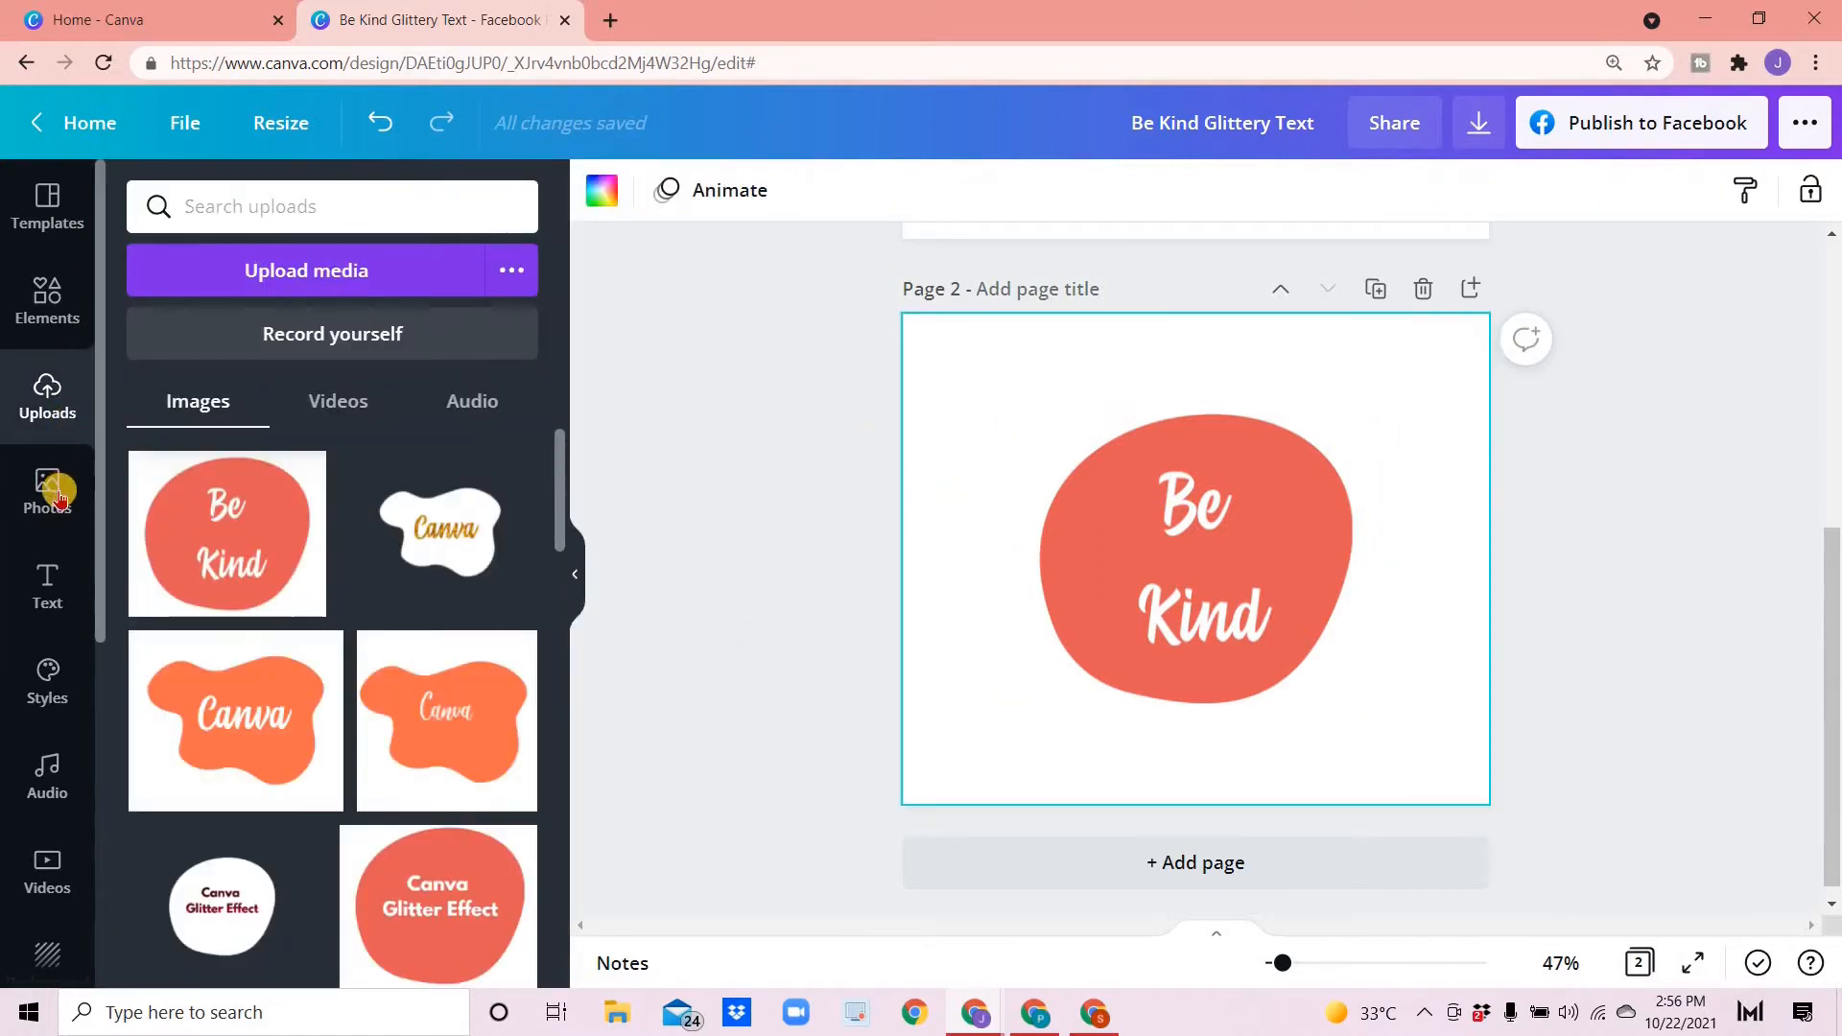
- Search stock photos for "glitter background" and add the dark purple glitter photo to page 2
left_click(61, 494)
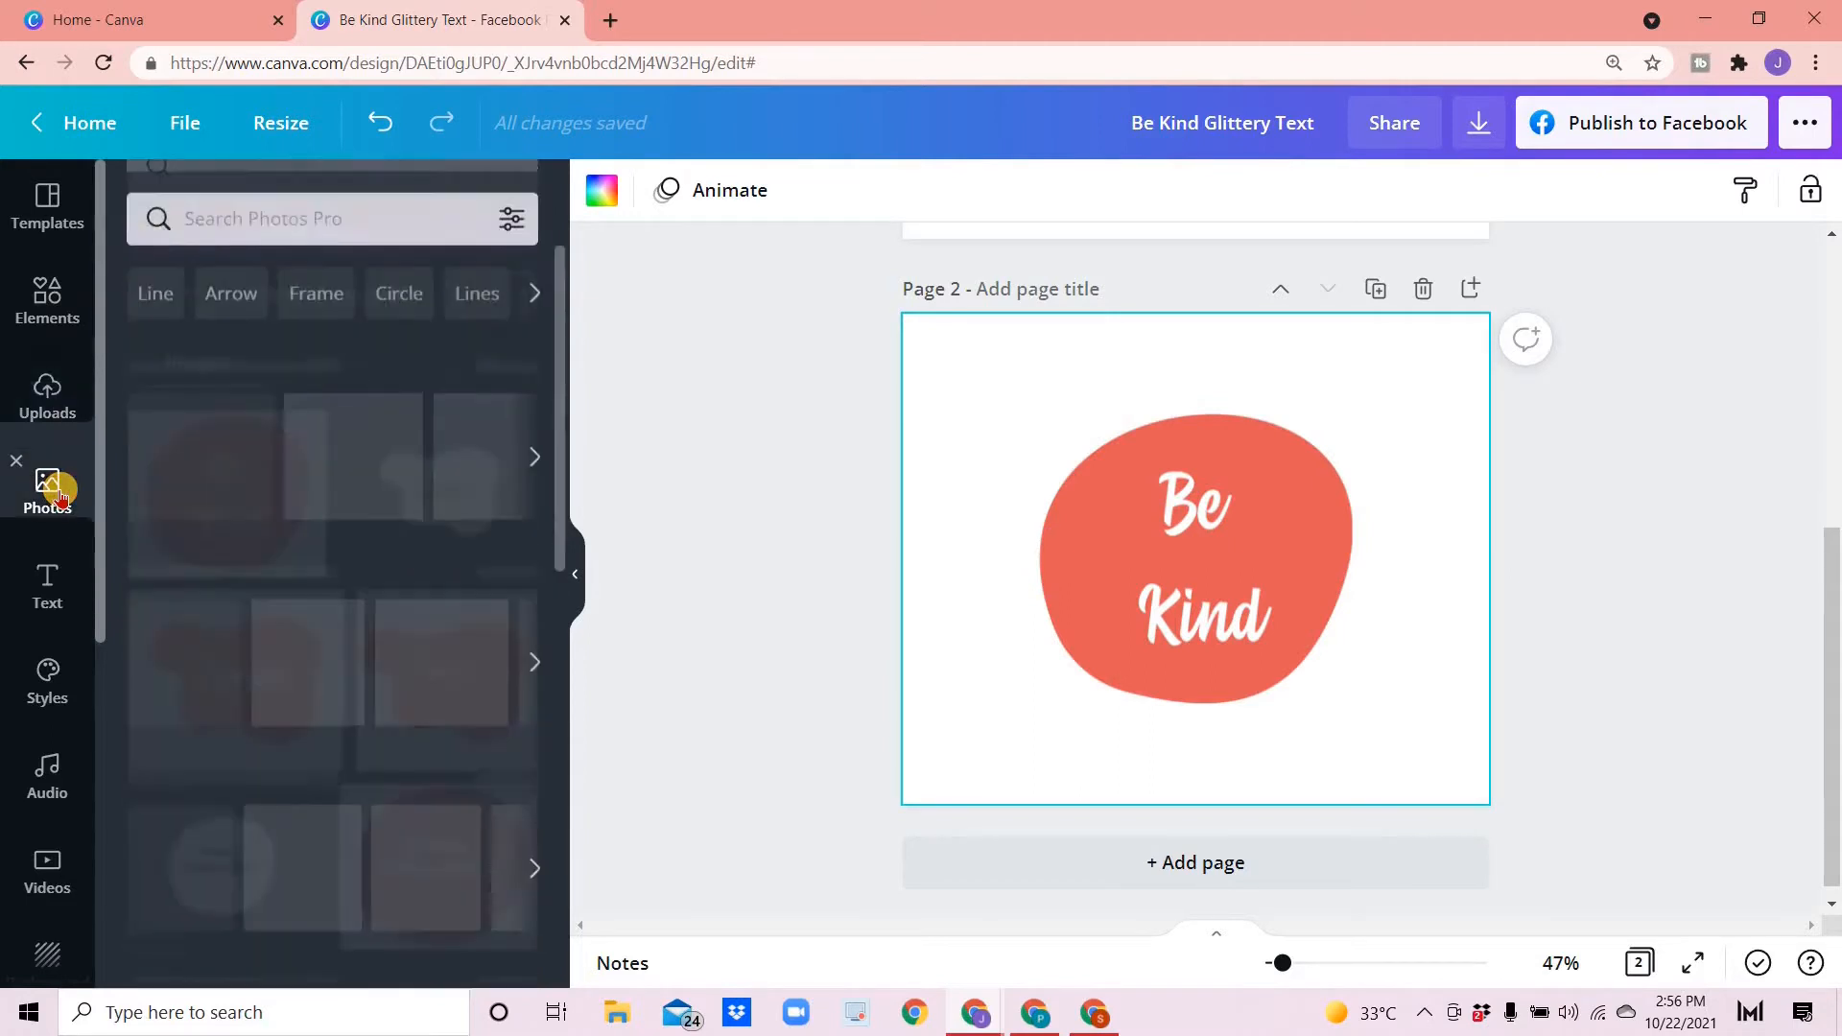
left_click(284, 205)
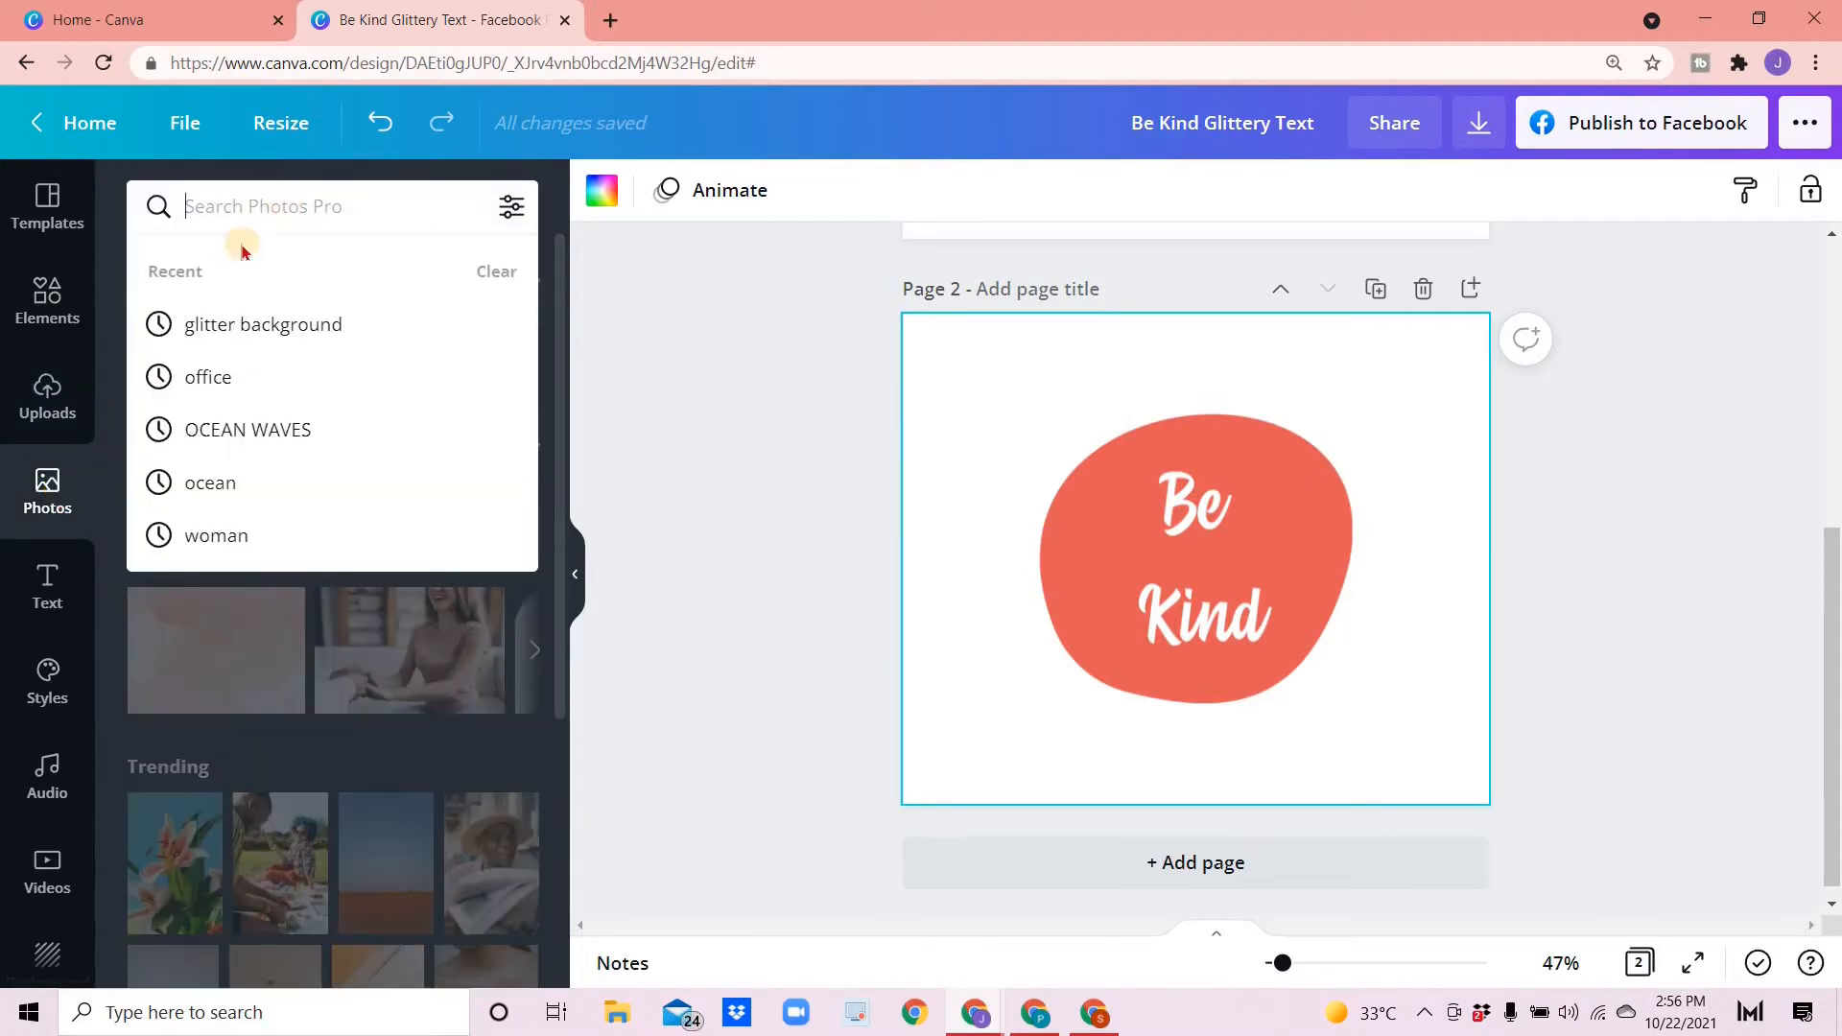
left_click(294, 326)
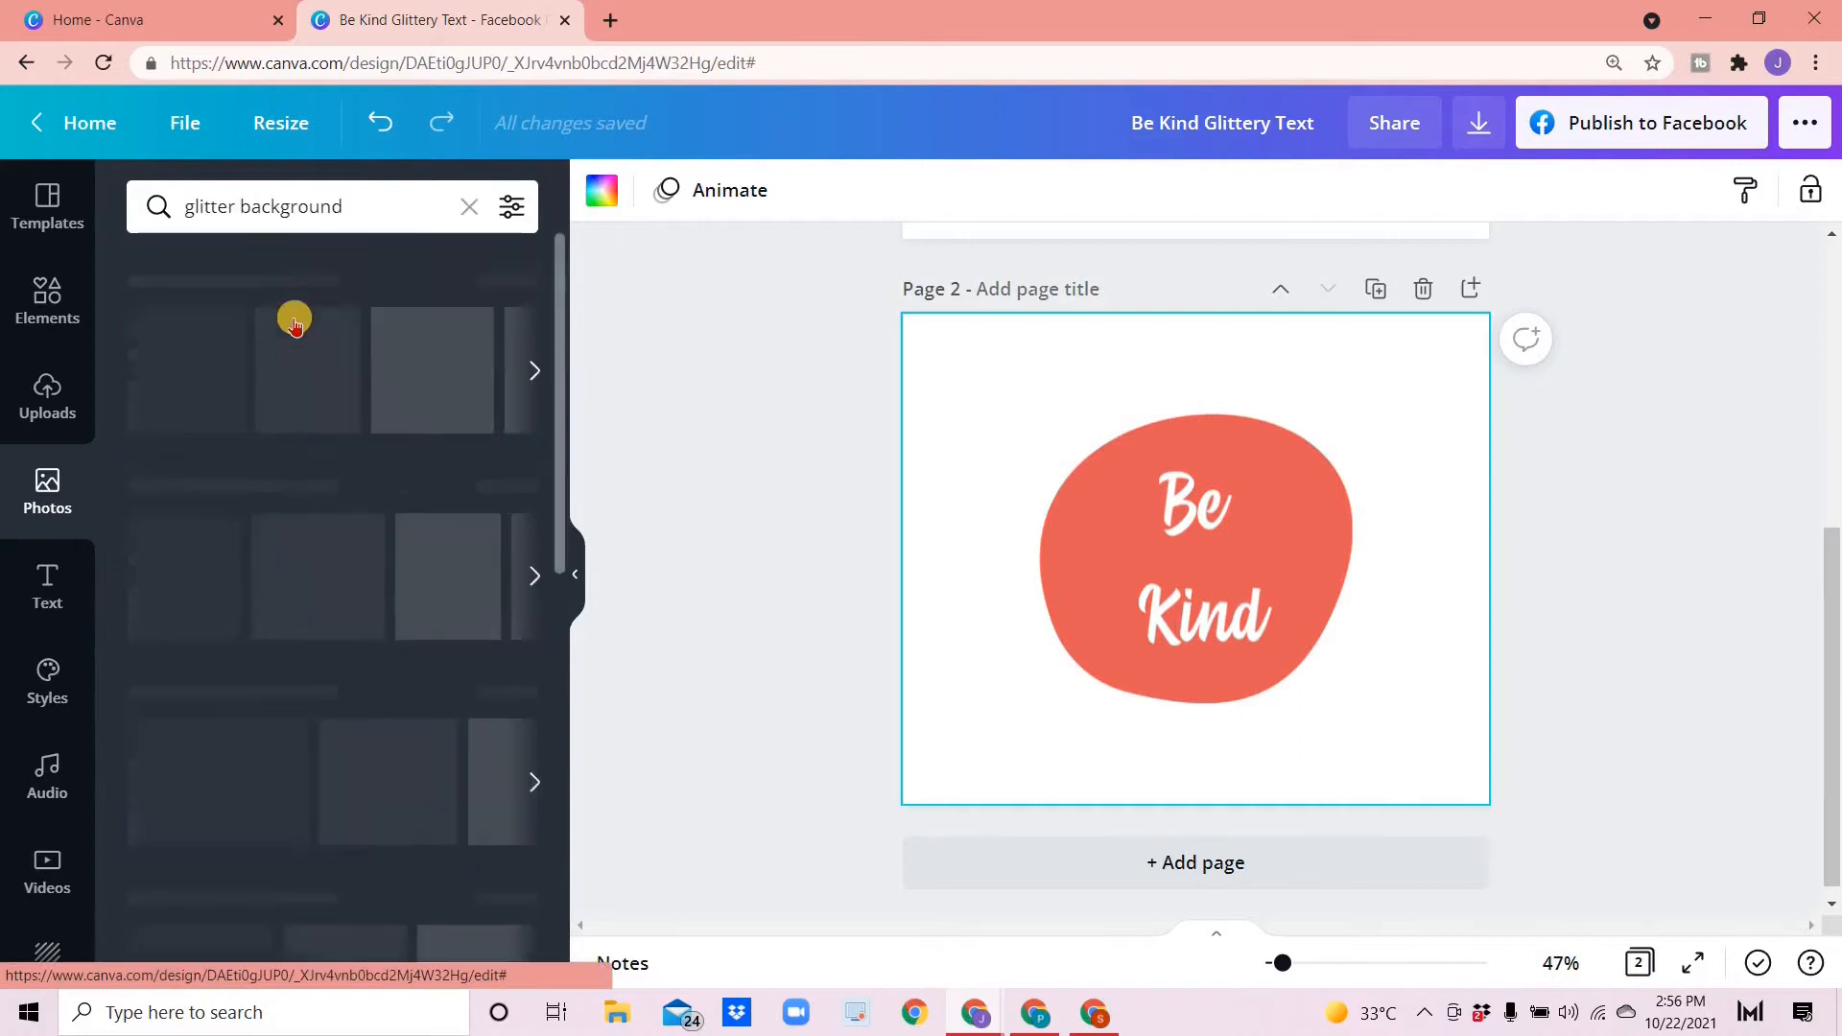
scroll(269, 467, "down", 6)
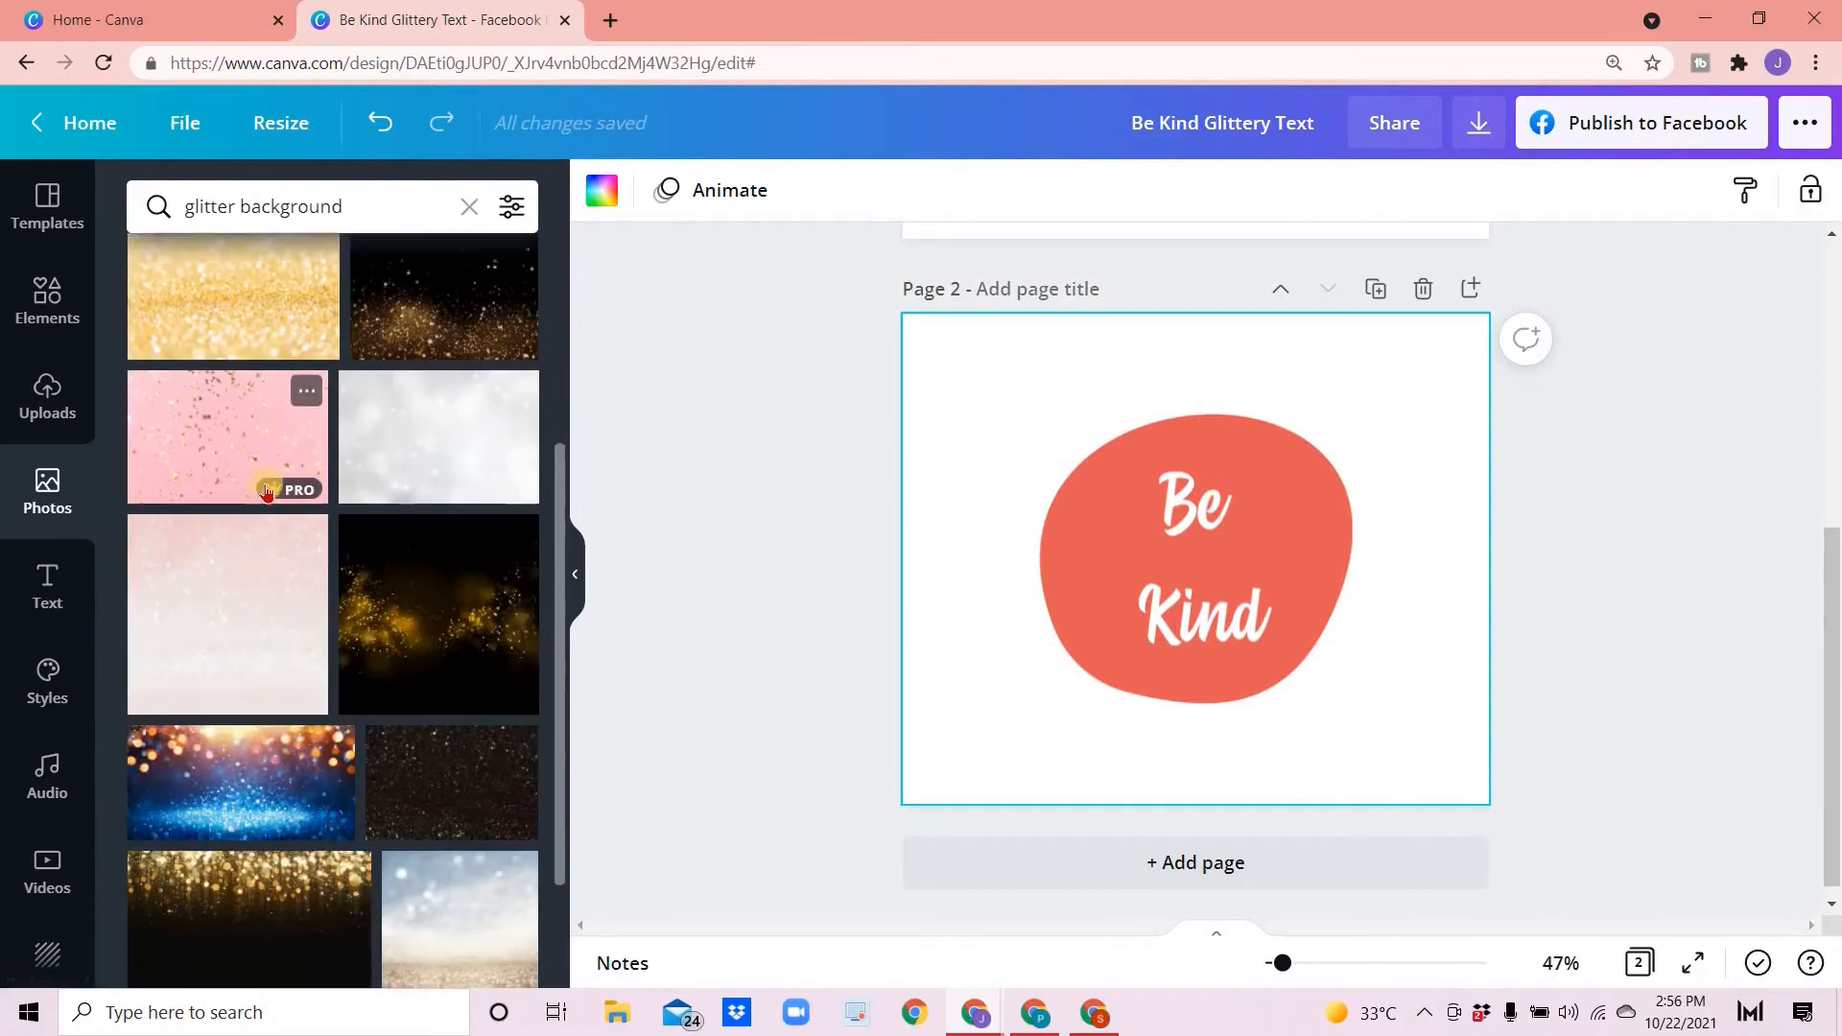
scroll(263, 519, "down", 3)
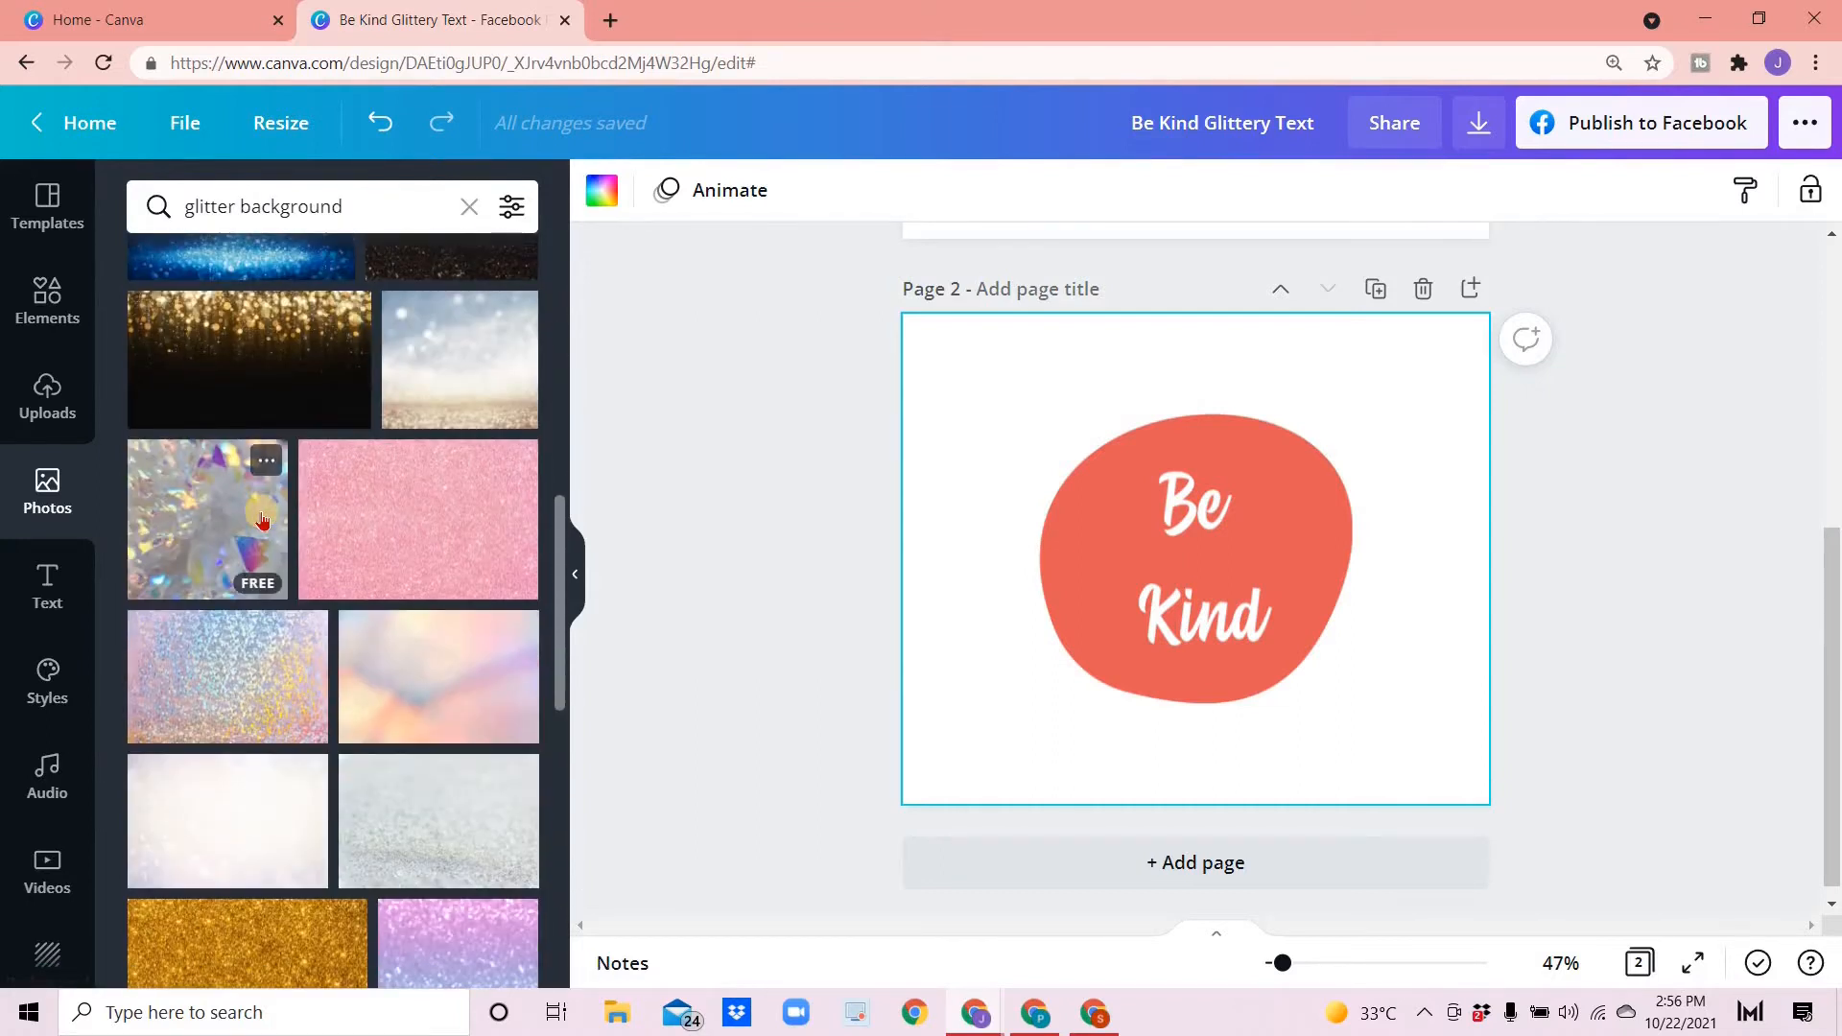
scroll(231, 567, "down", 2)
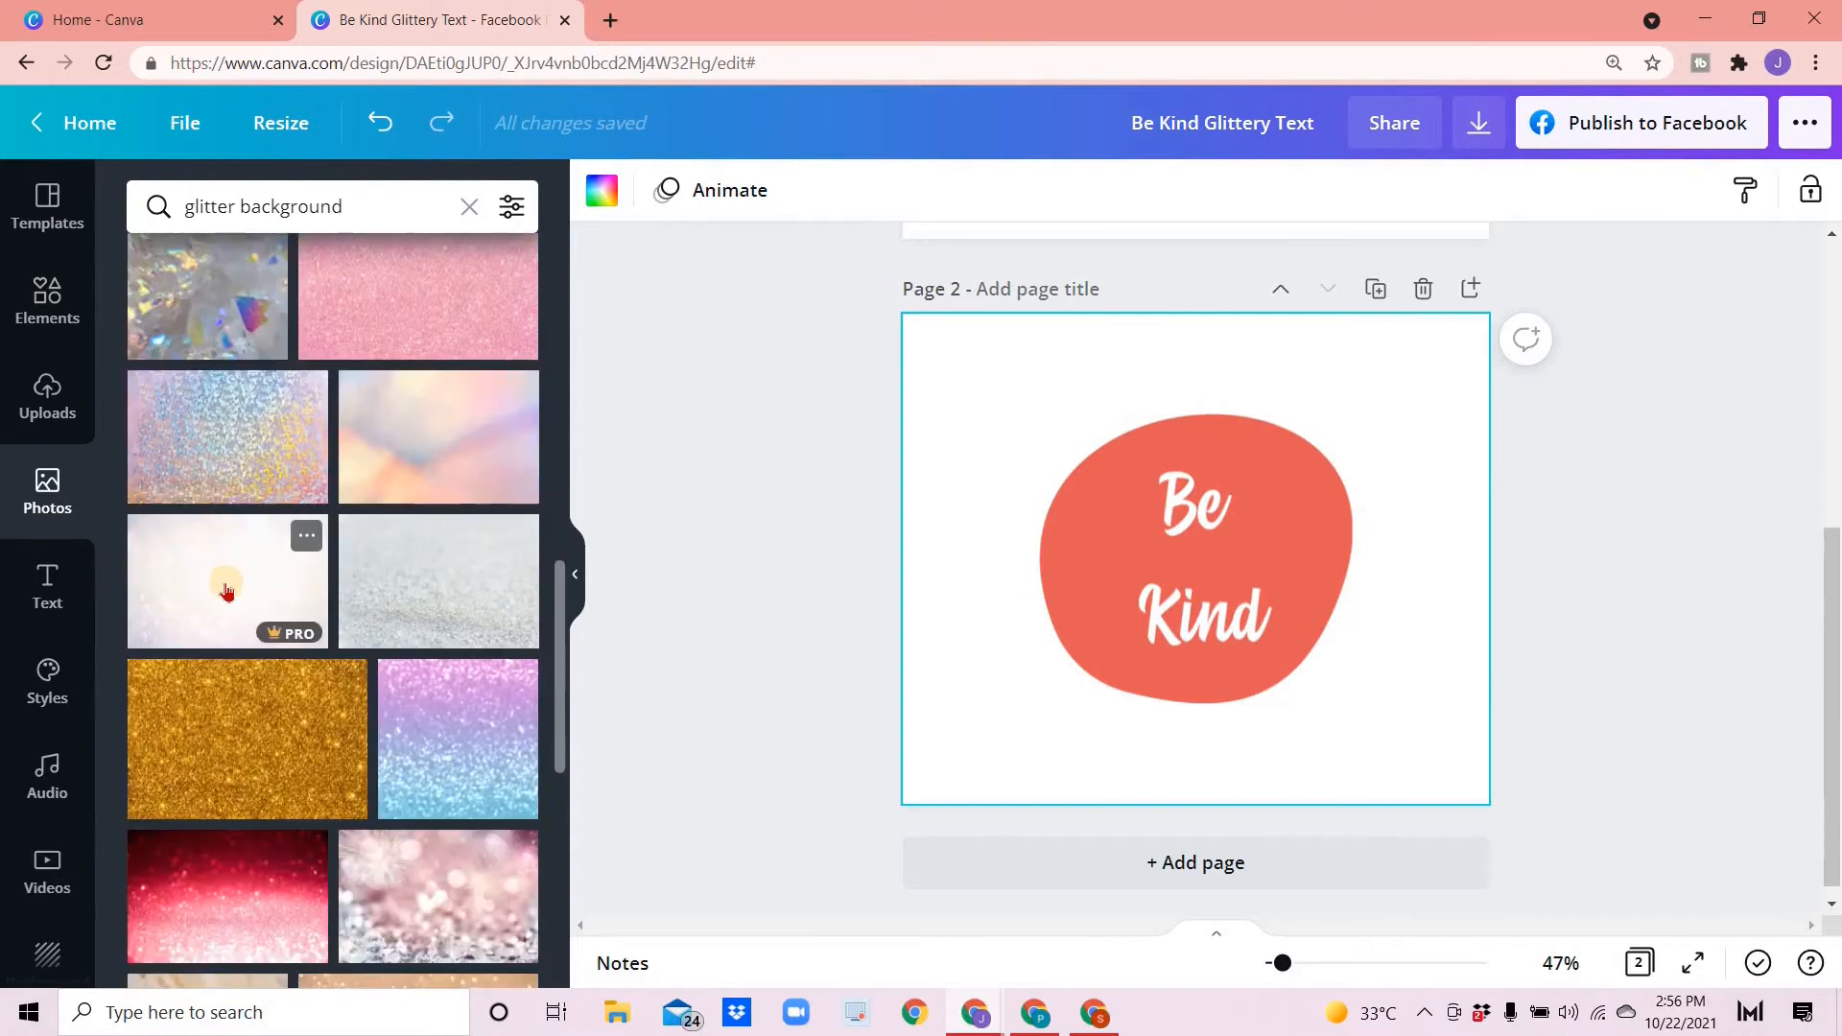
scroll(227, 592, "down", 5)
scroll(237, 676, "down", 3)
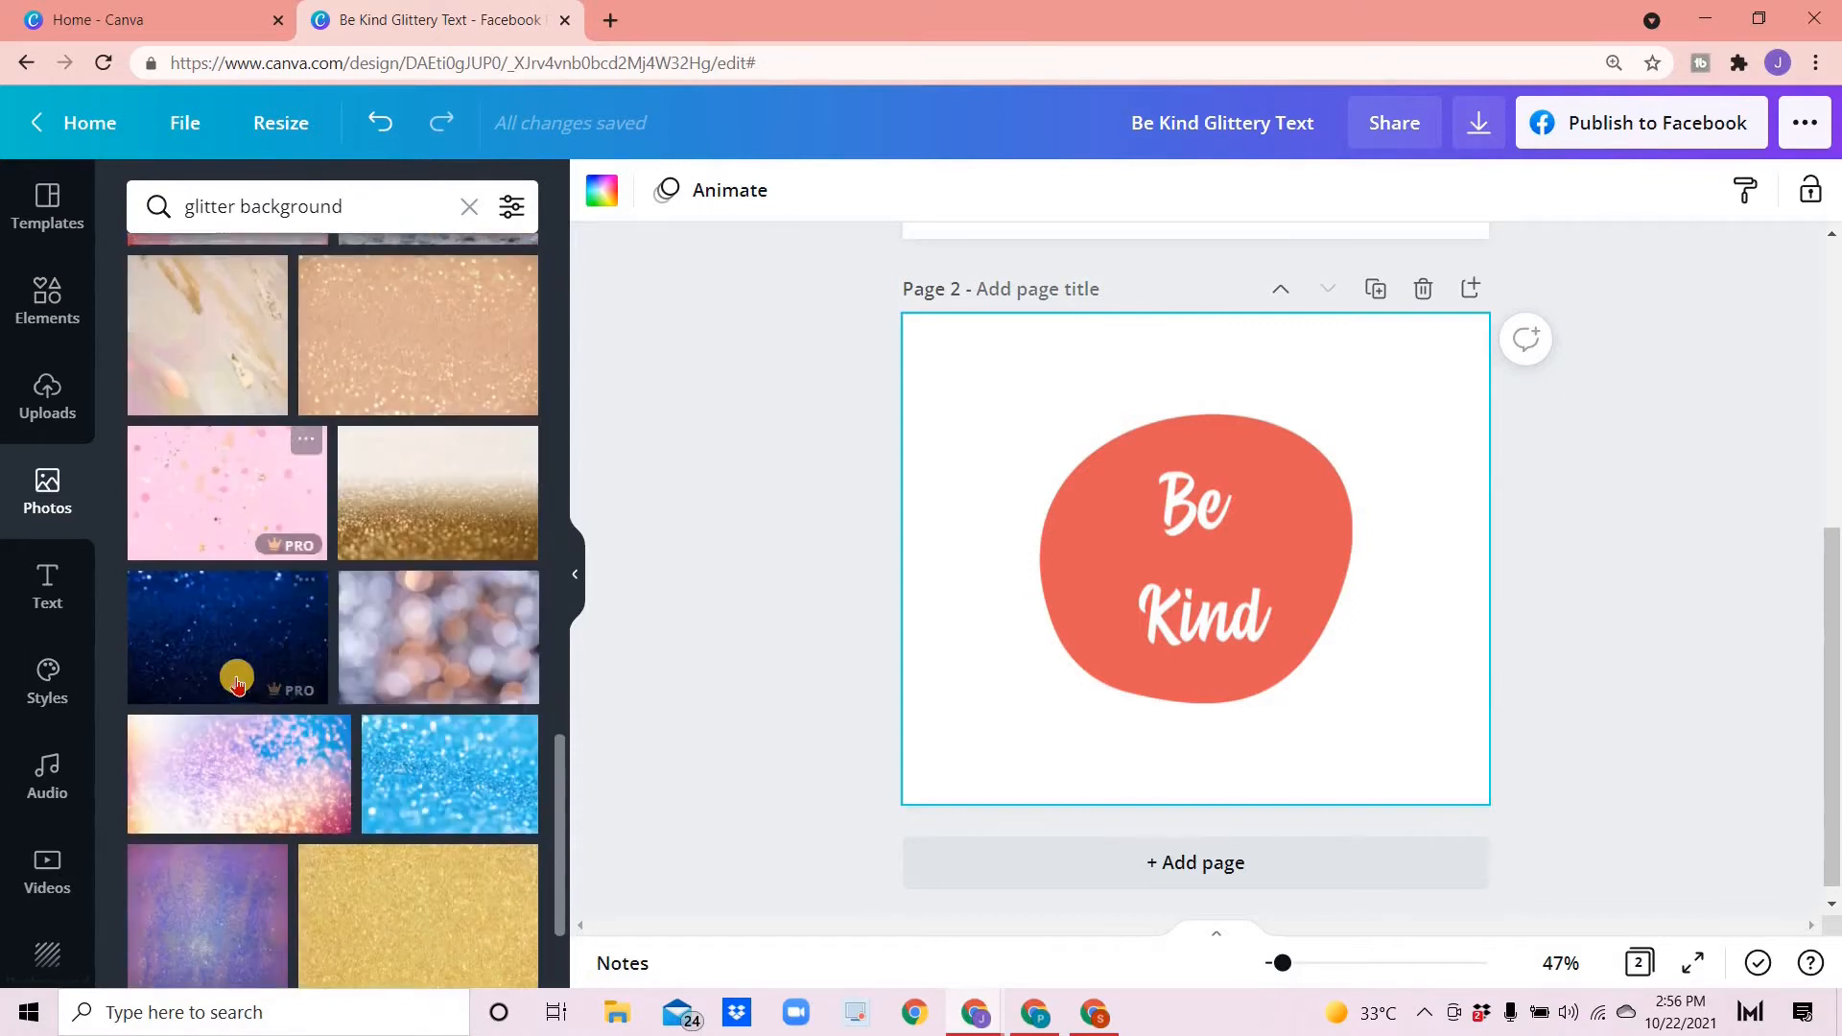
scroll(237, 689, "down", 2)
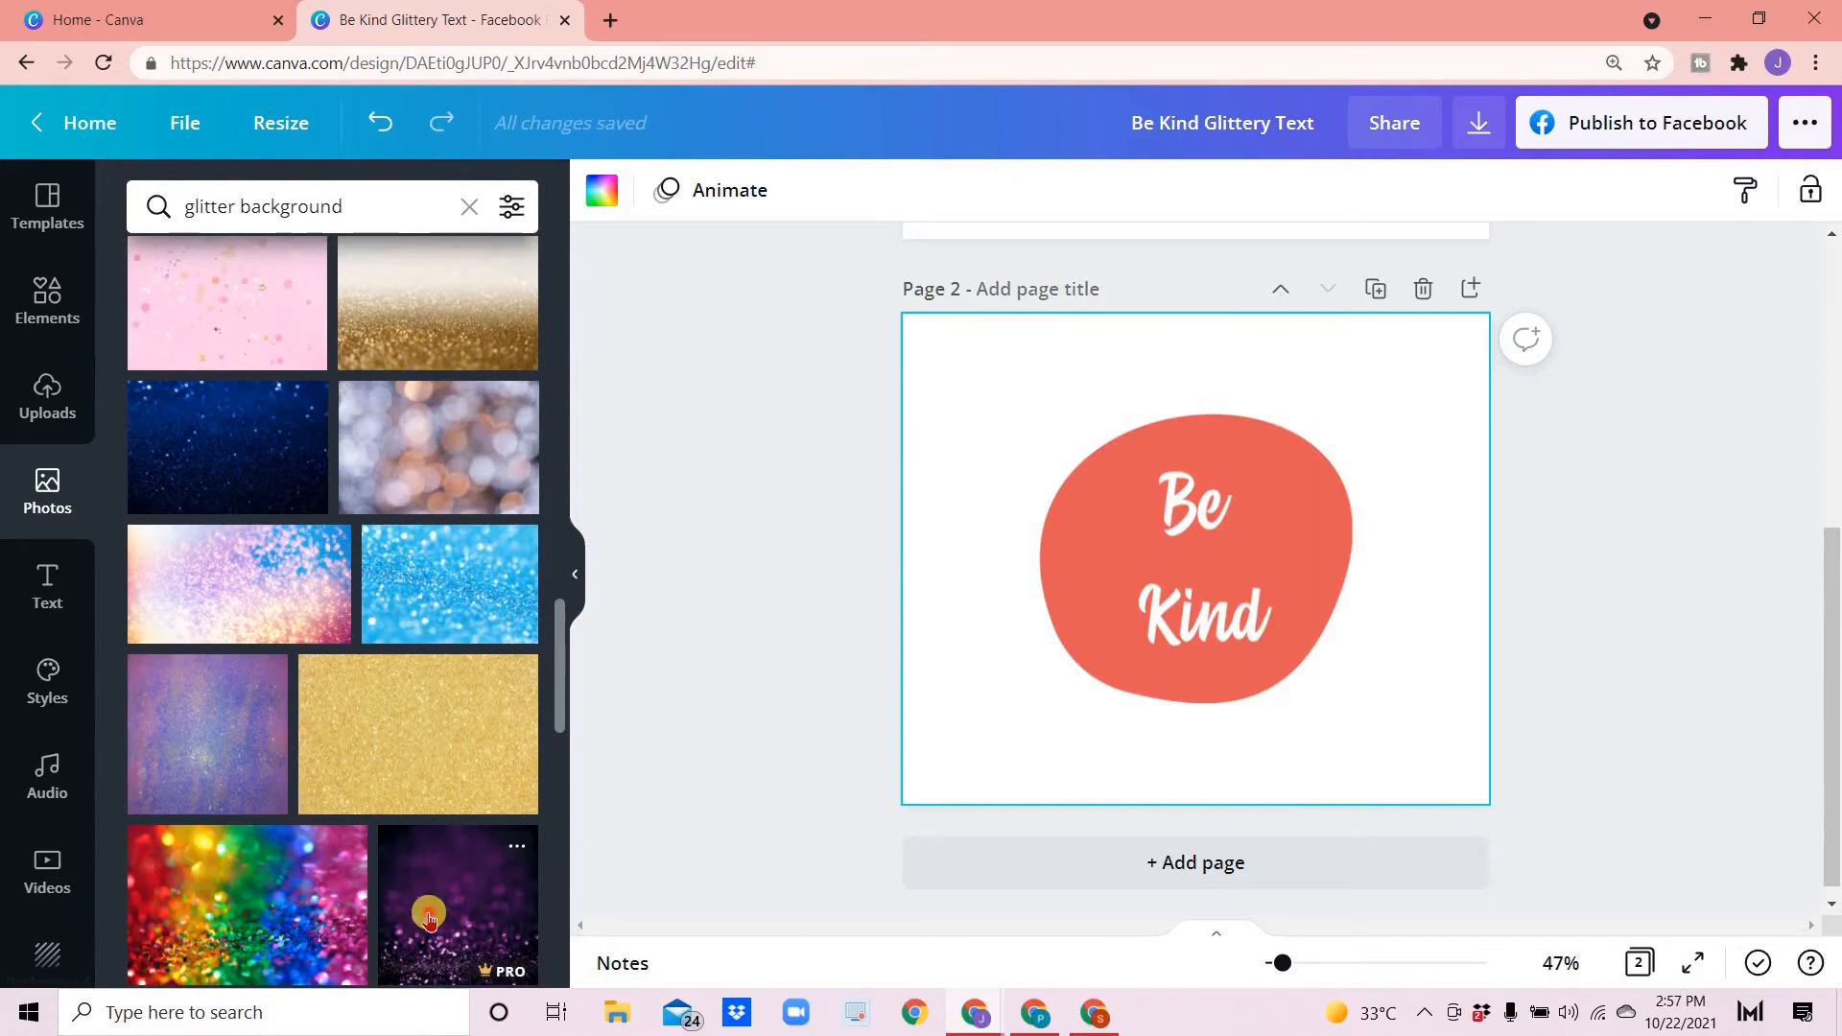
left_click(429, 919)
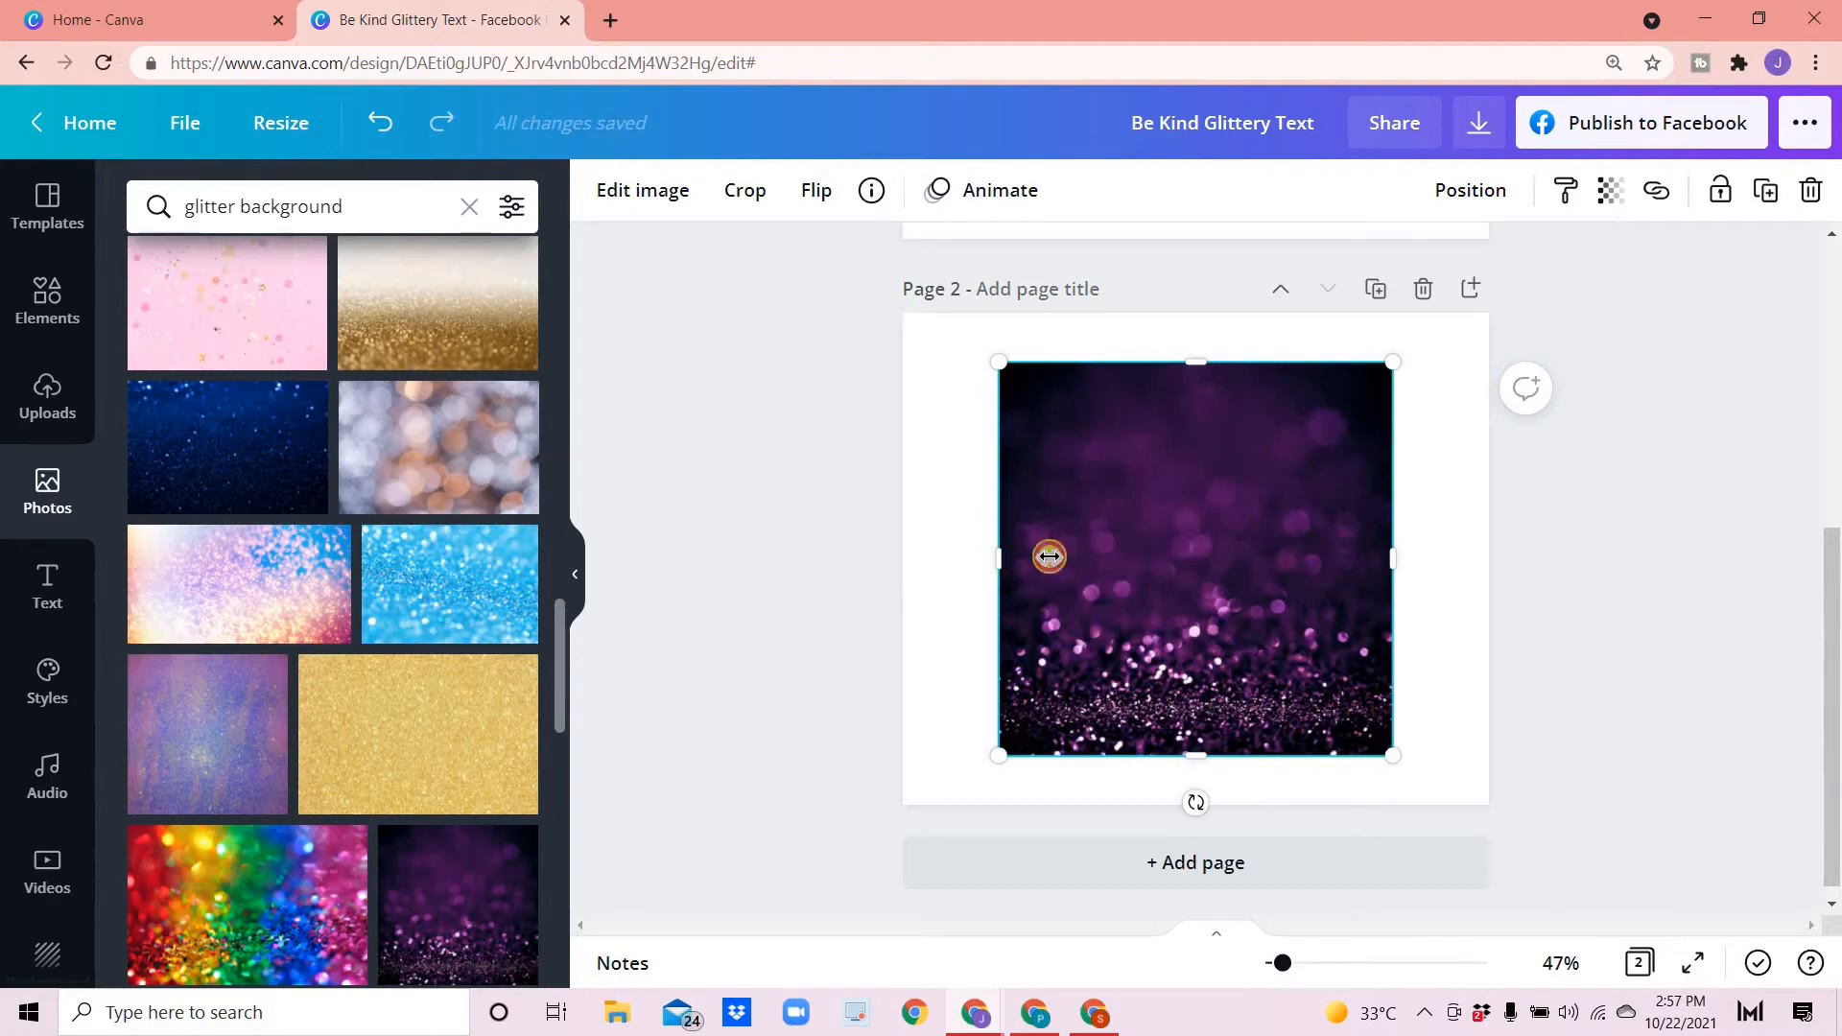
- Narrow the glitter photo and move it down over the Be Kind text
mouse_move(1118, 547)
left_mouse_down()
mouse_move(1180, 537)
mouse_move(1130, 554)
left_mouse_up()
left_click_drag(1388, 560, 1194, 465)
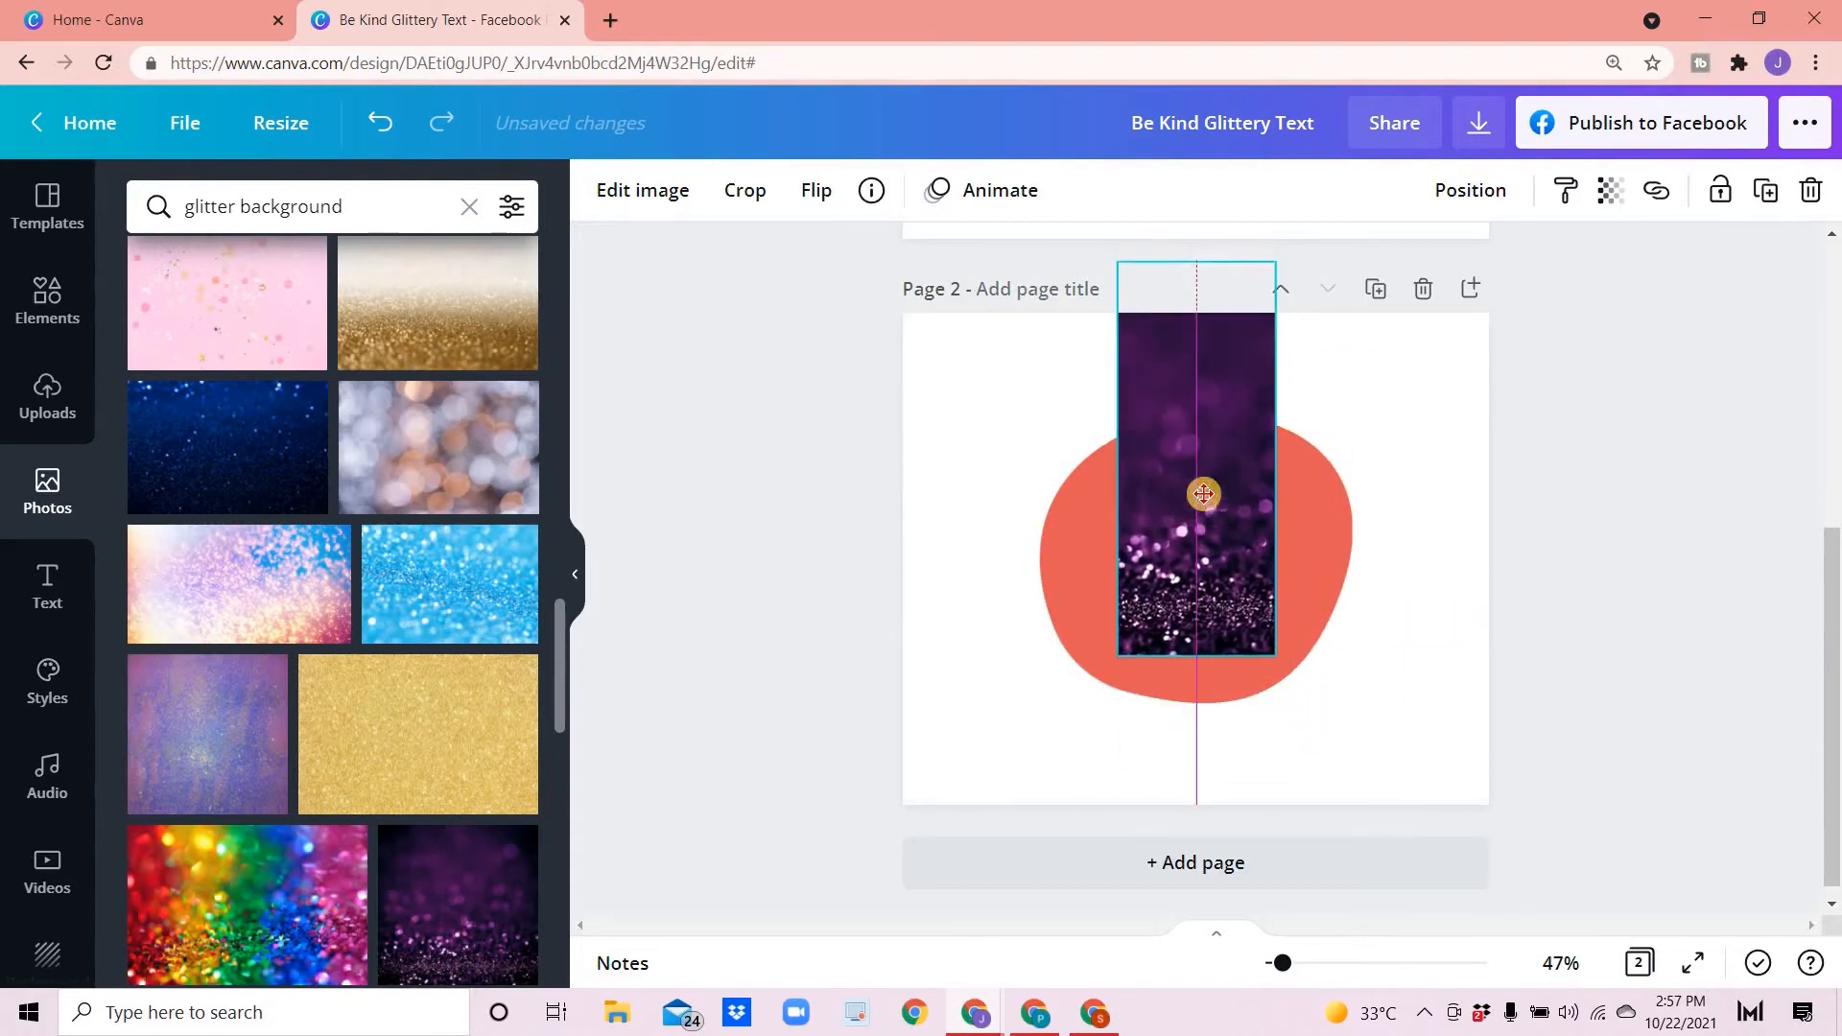
left_click_drag(1207, 263, 1193, 456)
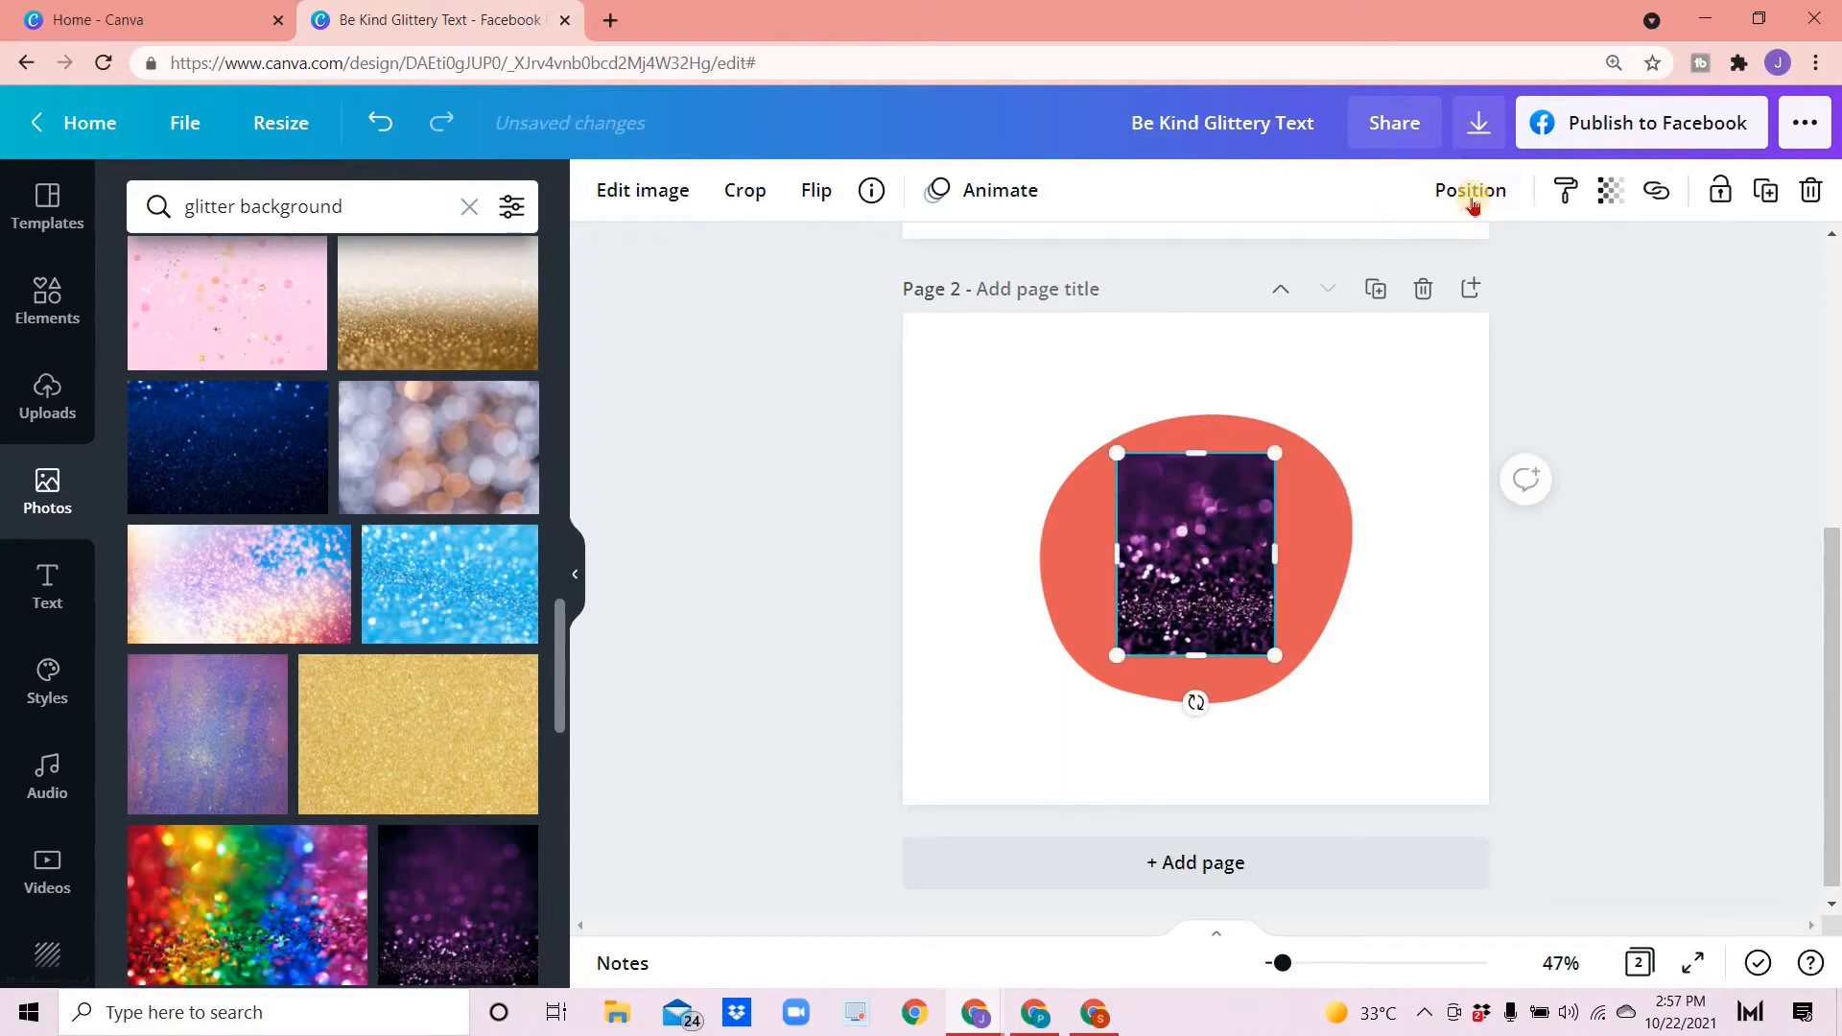
- Send the glitter photo backwards behind the Be Kind image
left_click(1459, 193)
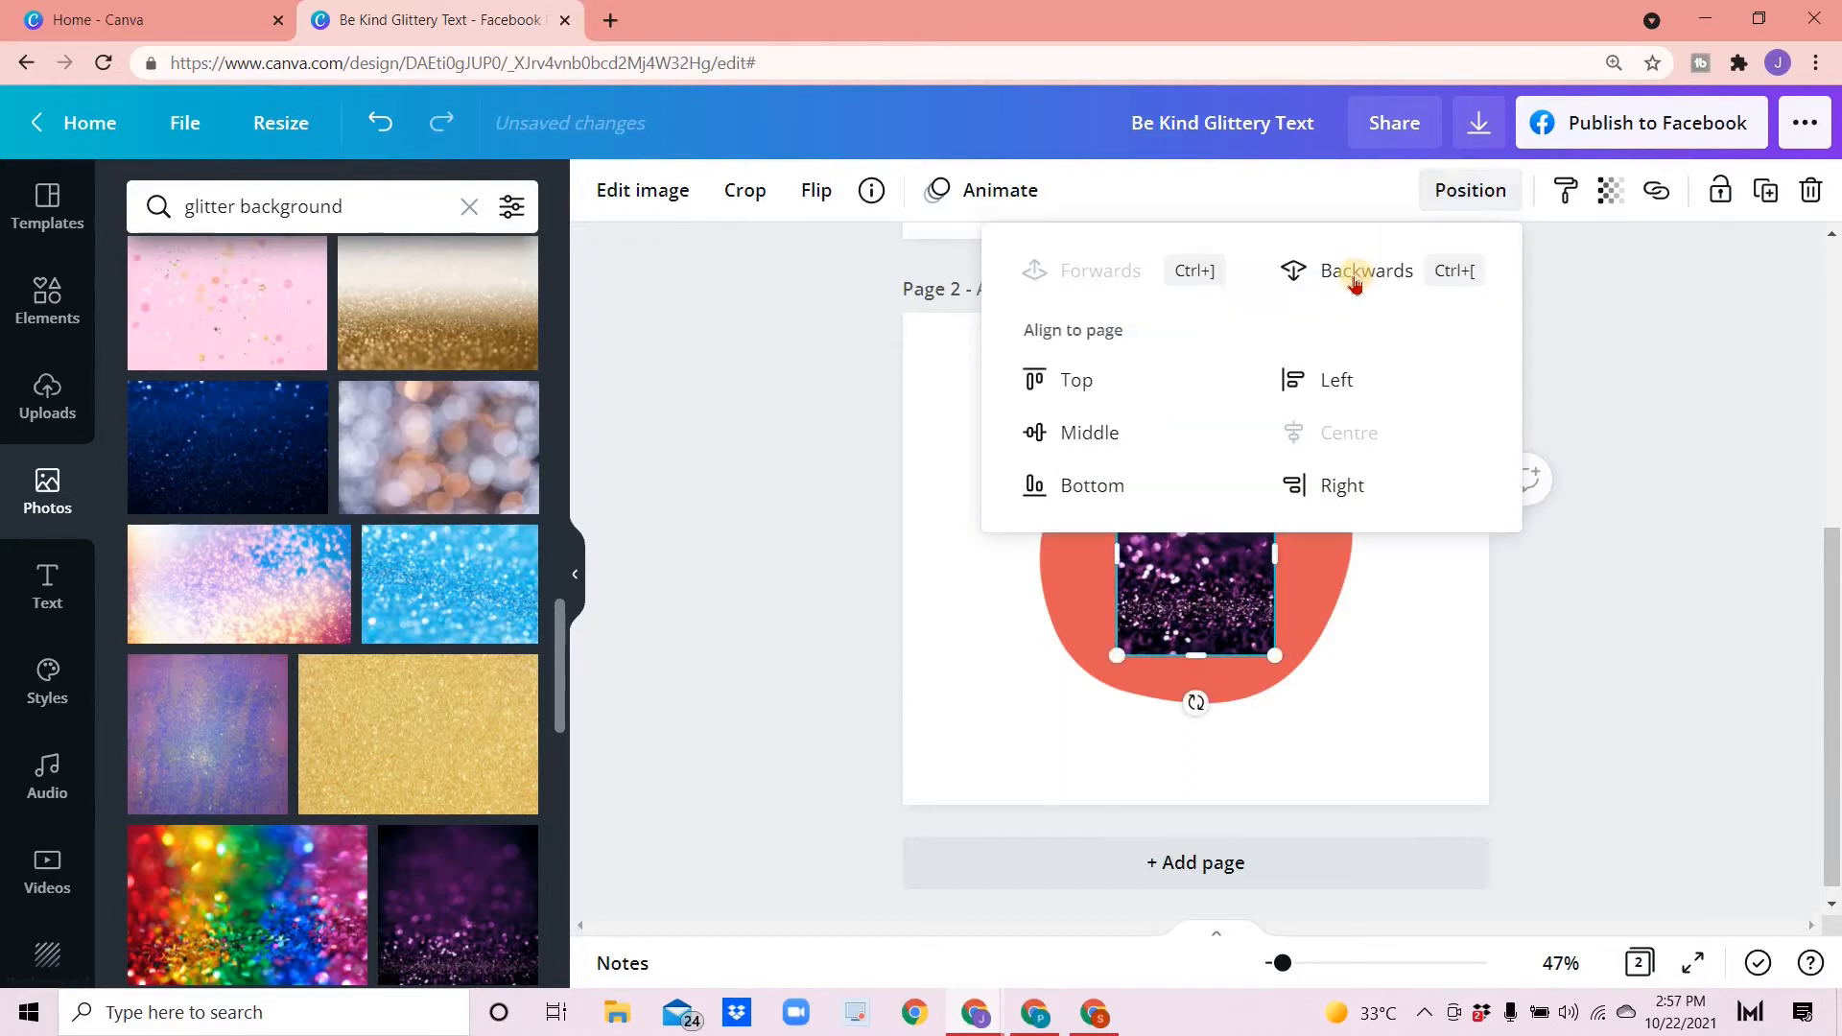
left_click(1356, 271)
left_click(729, 595)
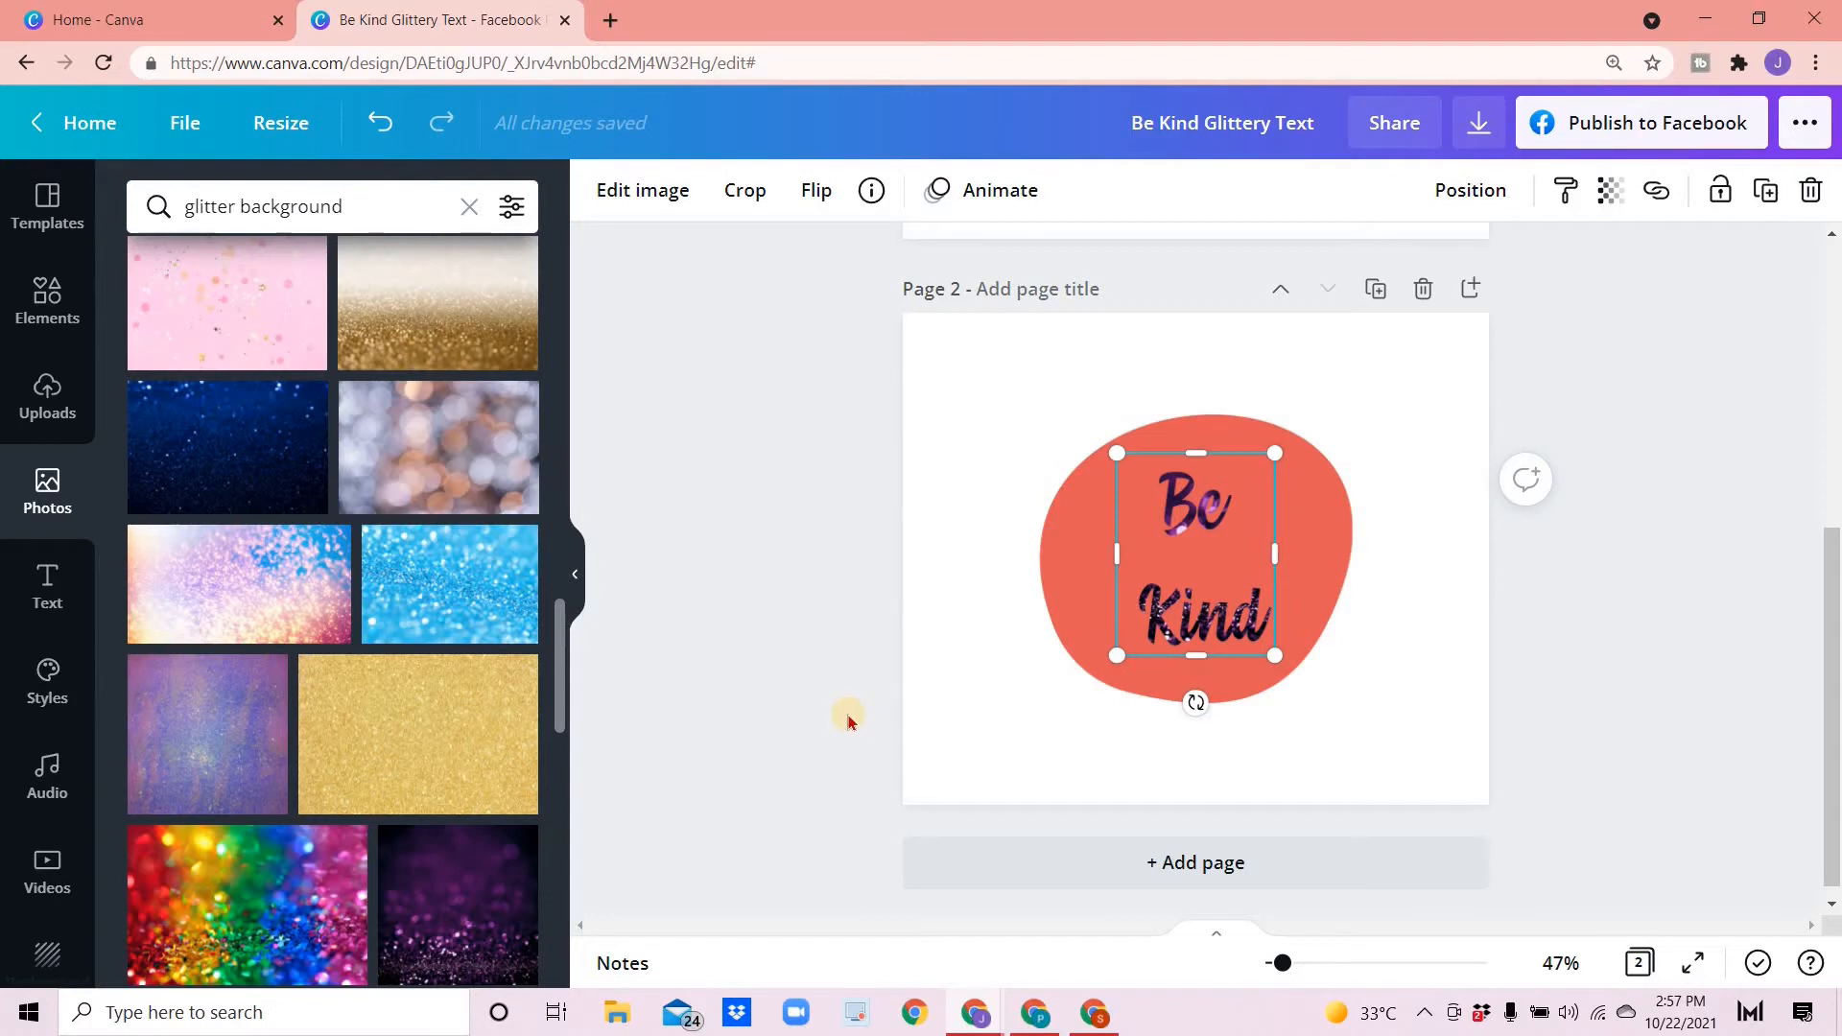
- Edit the Be Kind image, setting its brightness and contrast both to 100
left_click(969, 703)
left_click(1104, 639)
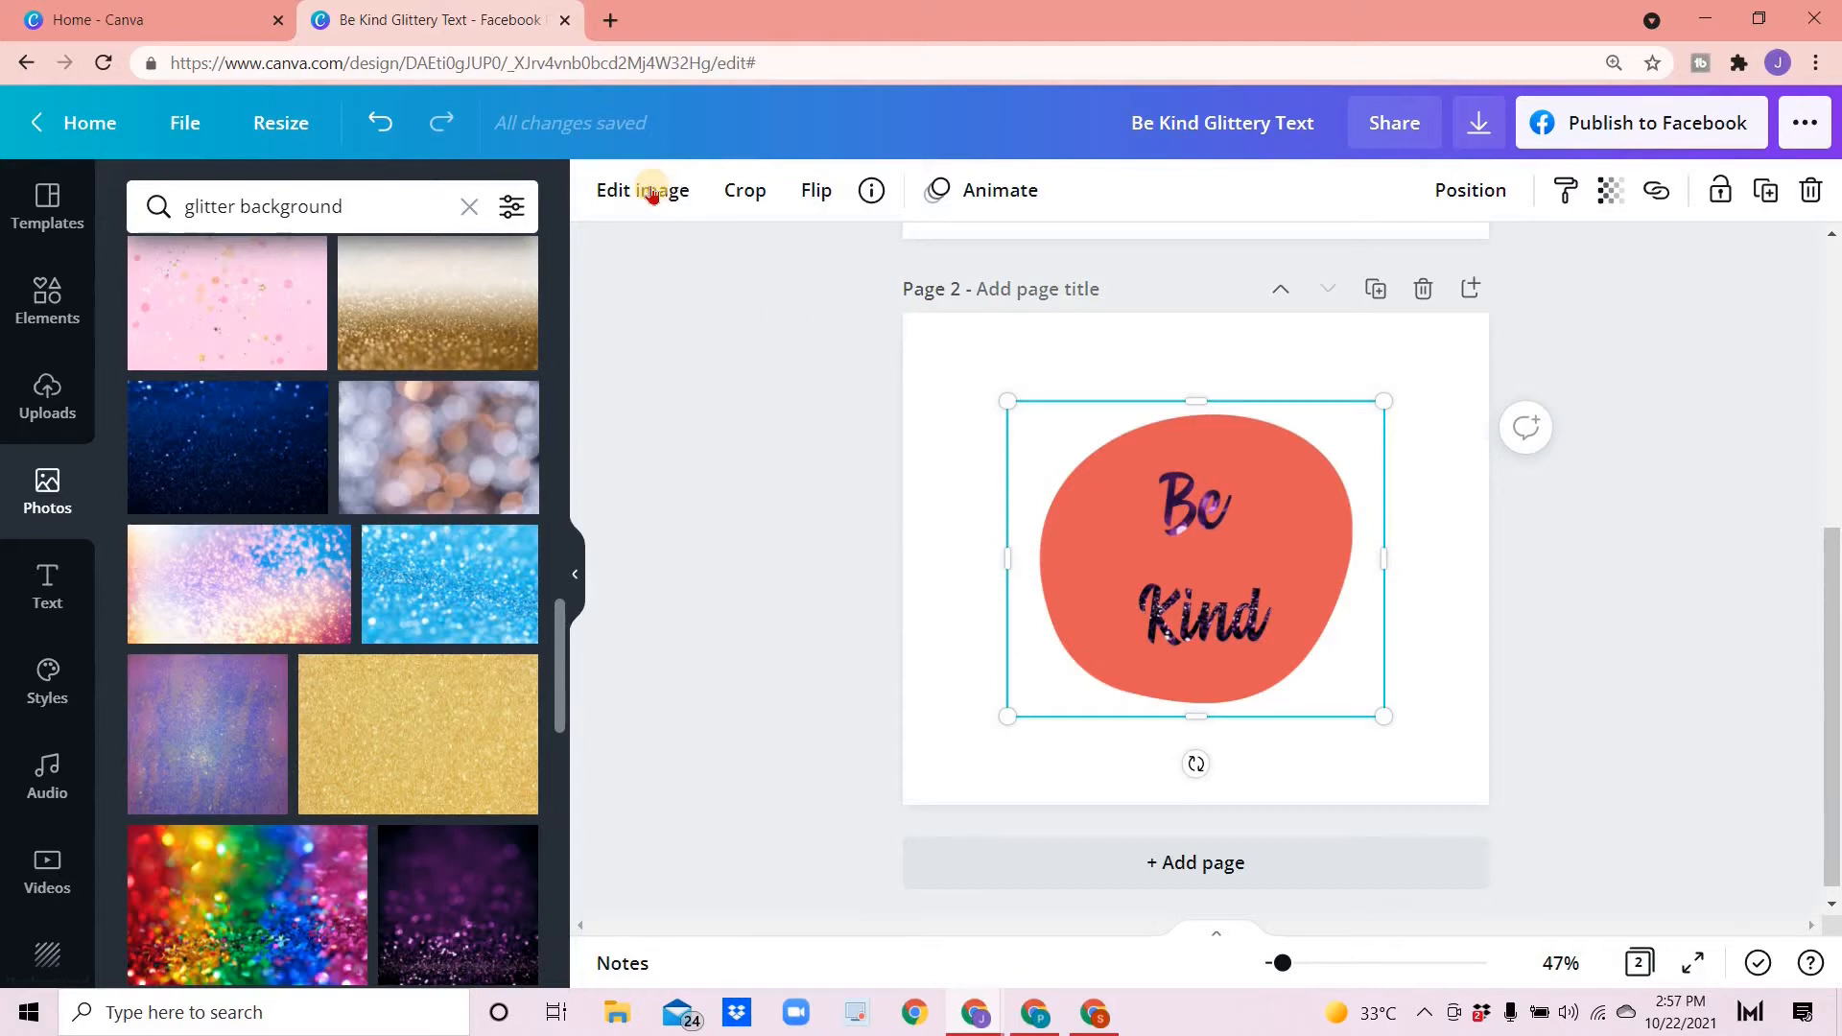
left_click(651, 193)
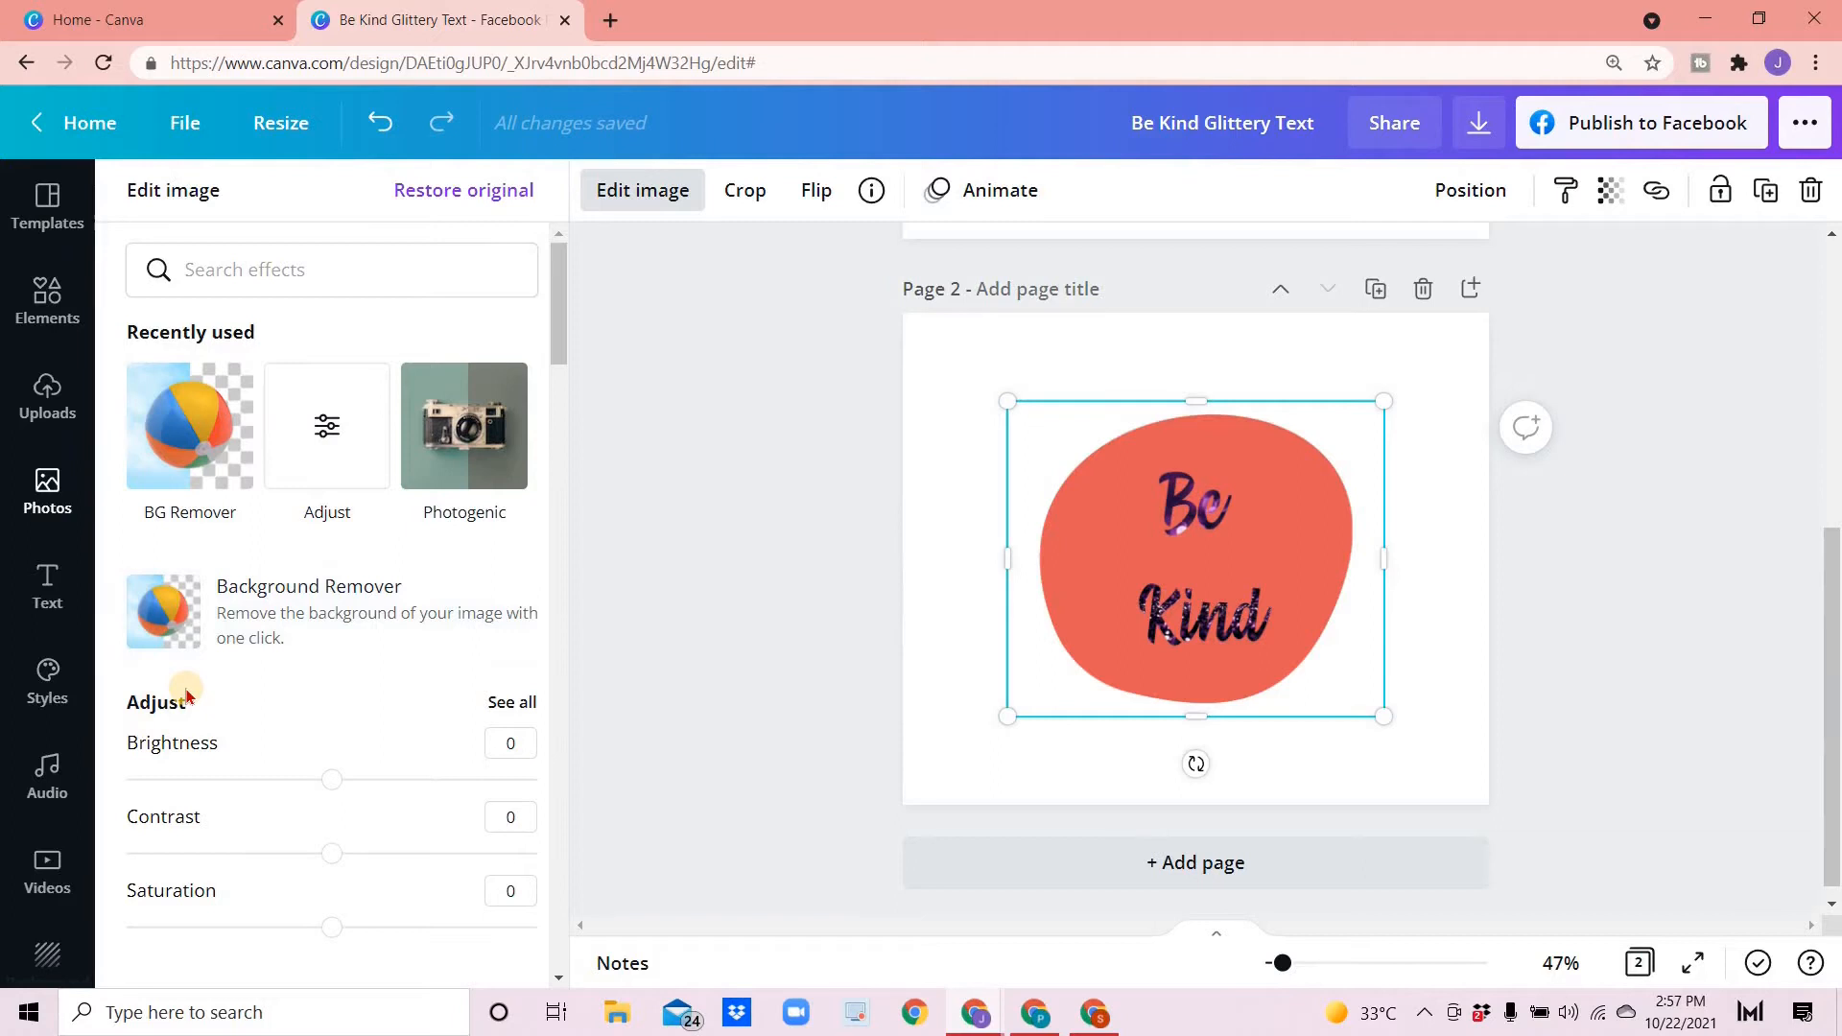
scroll(332, 679, "down", 1)
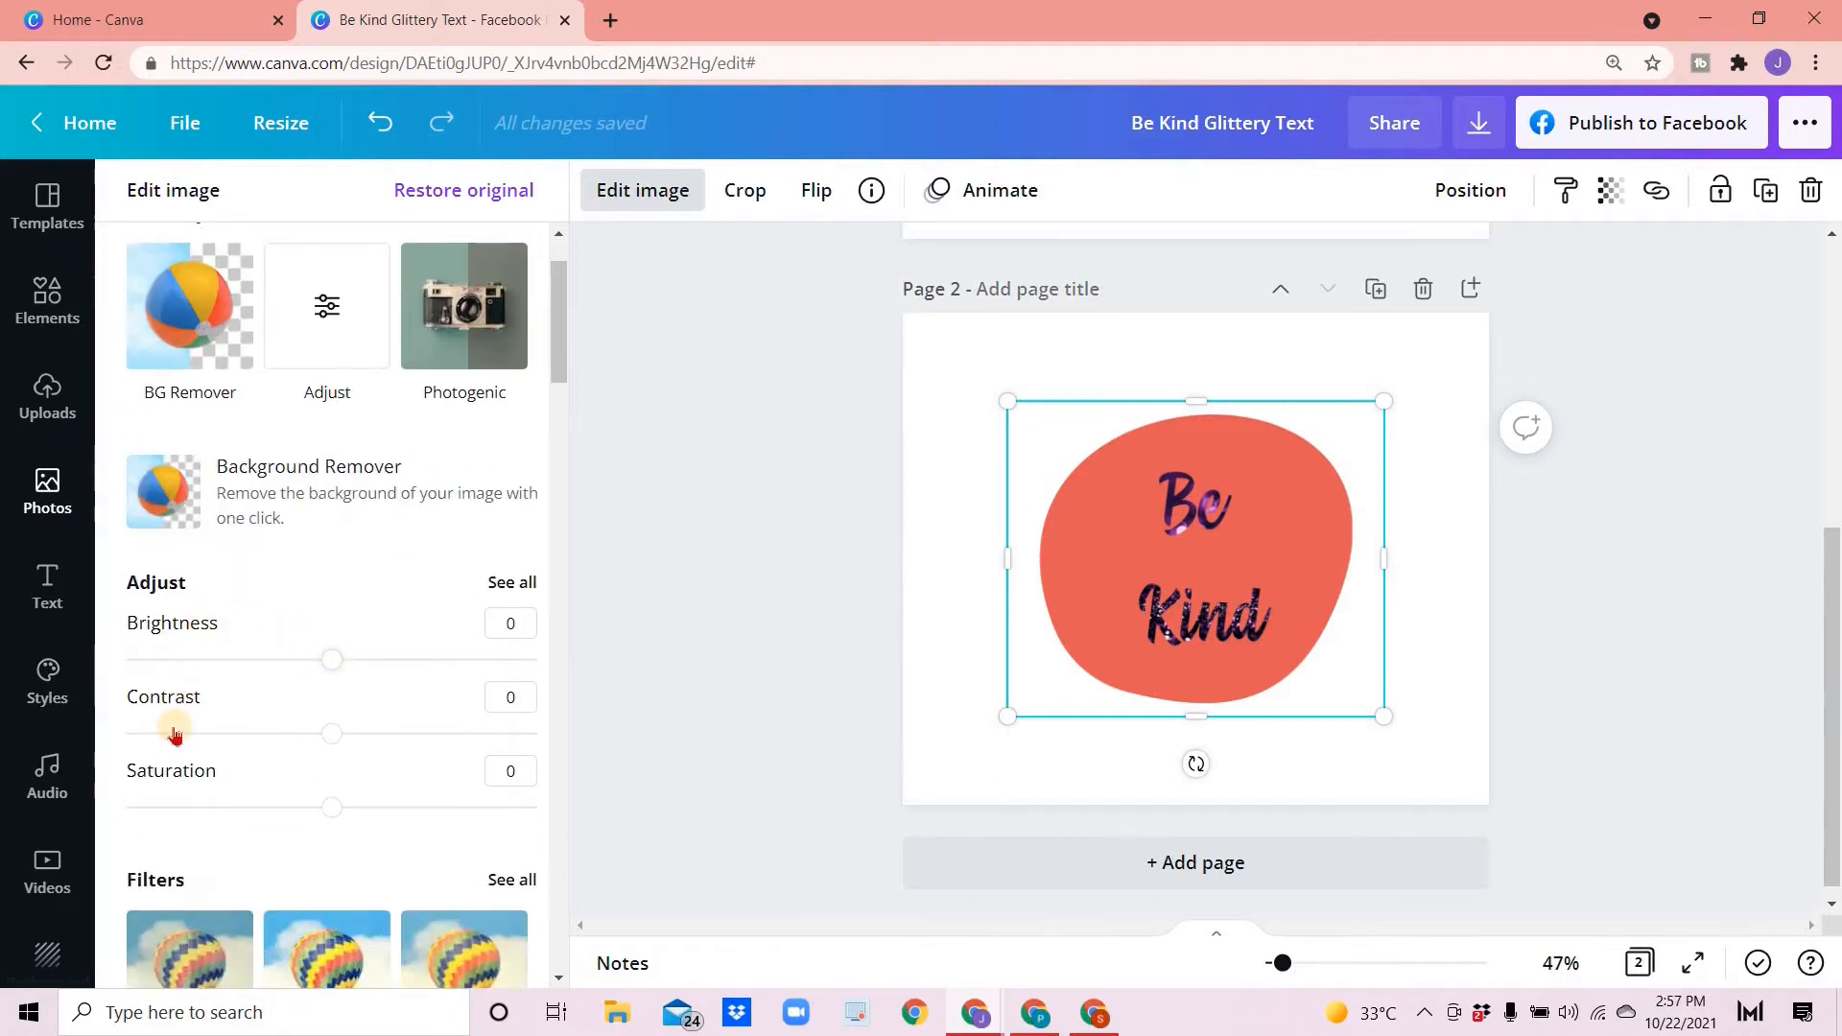
left_click_drag(332, 660, 535, 658)
left_click_drag(333, 732, 589, 750)
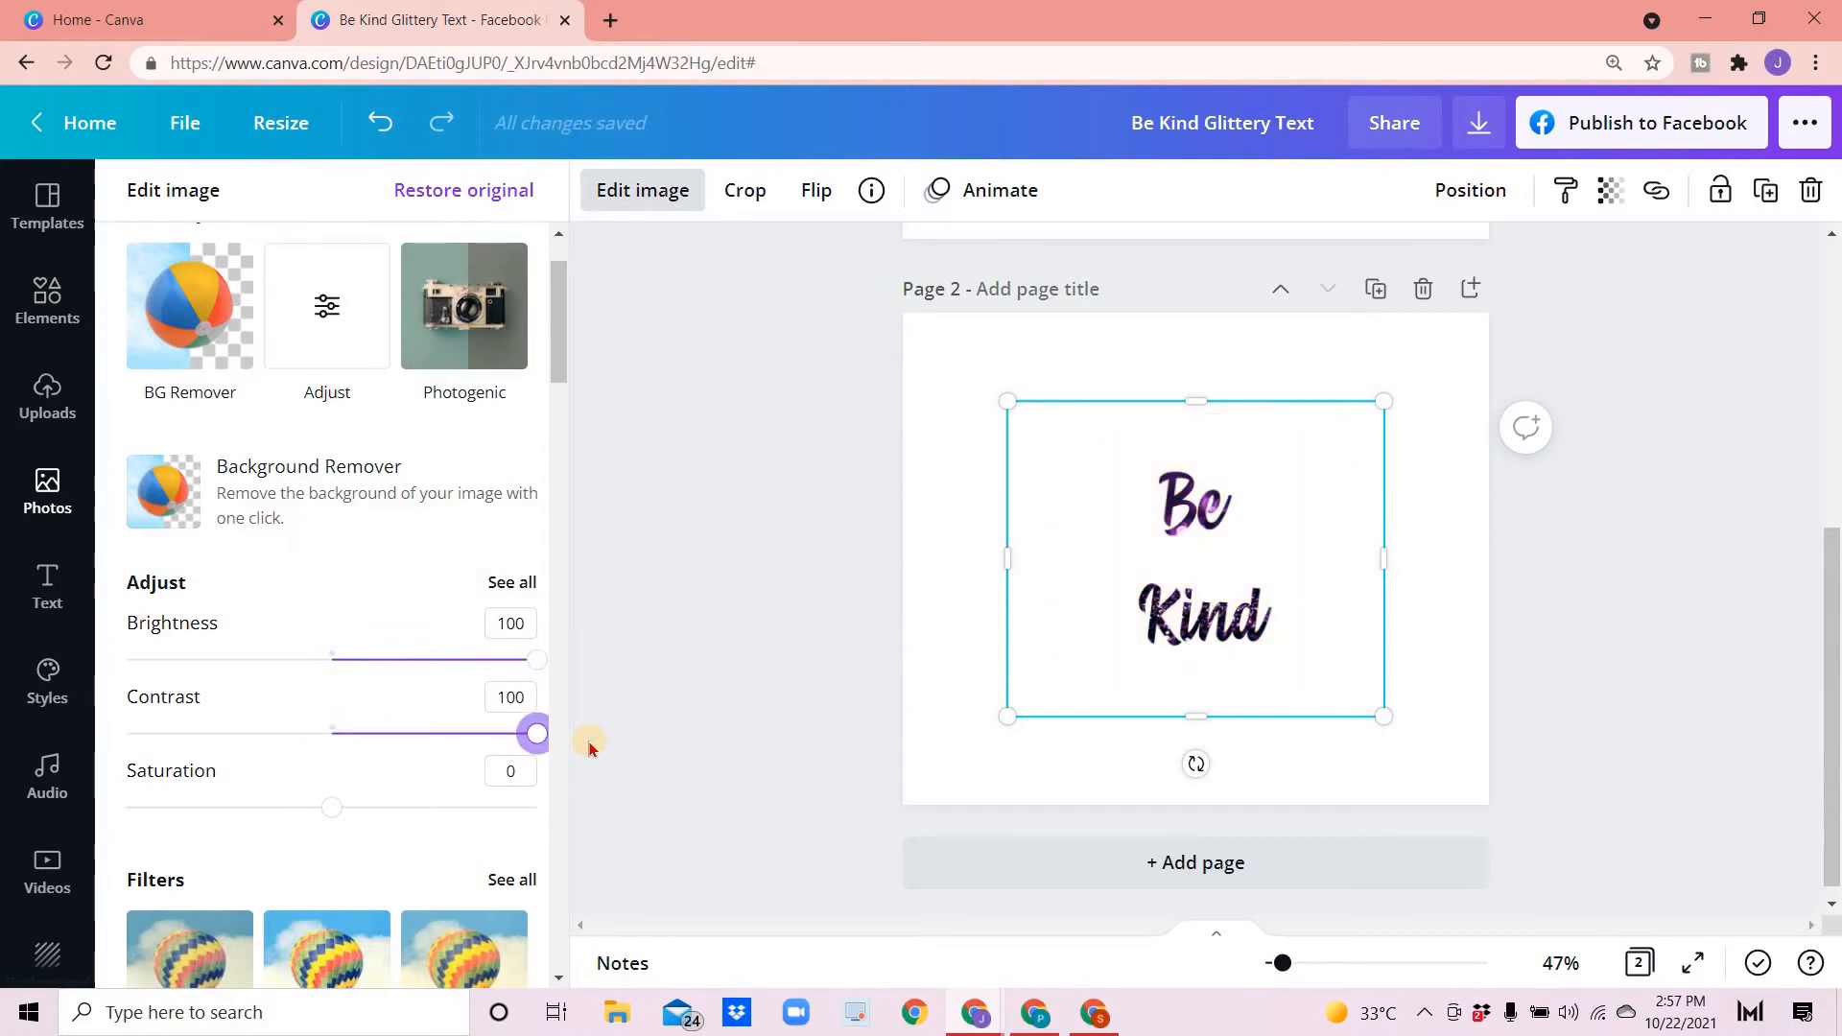
left_click(929, 650)
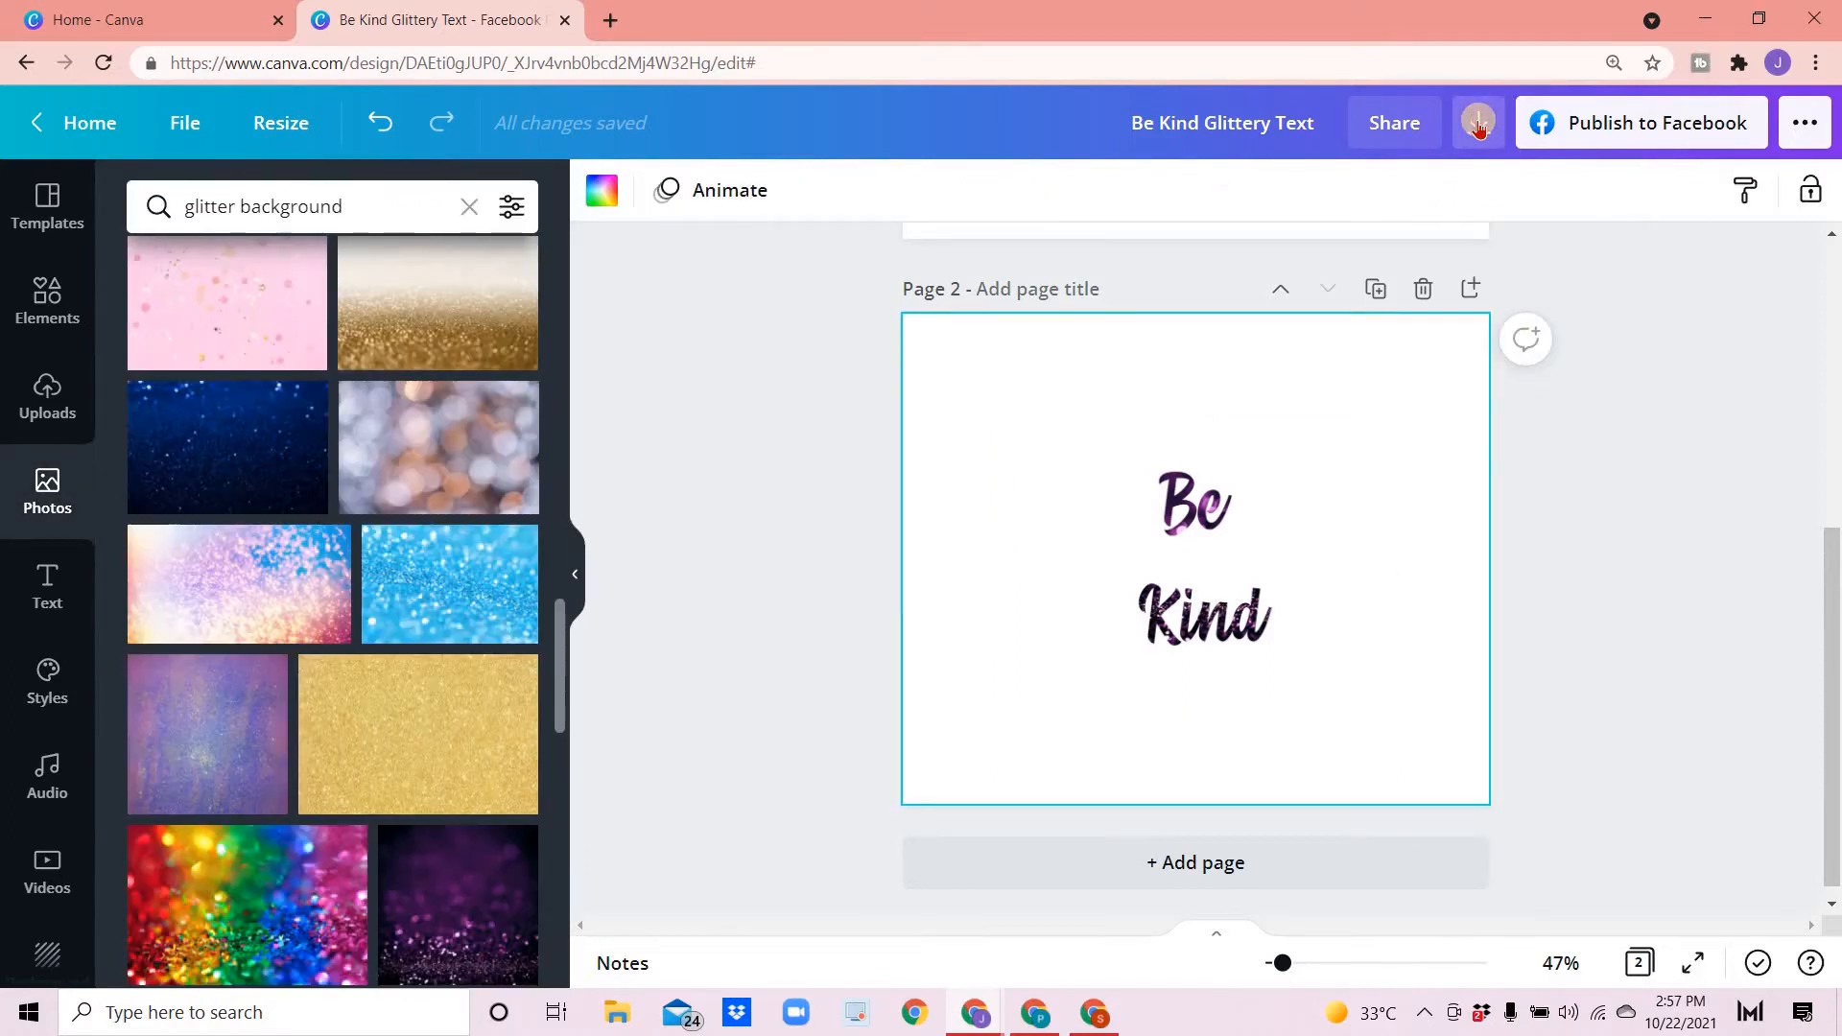
- Download only page 2 as a PNG and close the download confirmation
left_click(1479, 125)
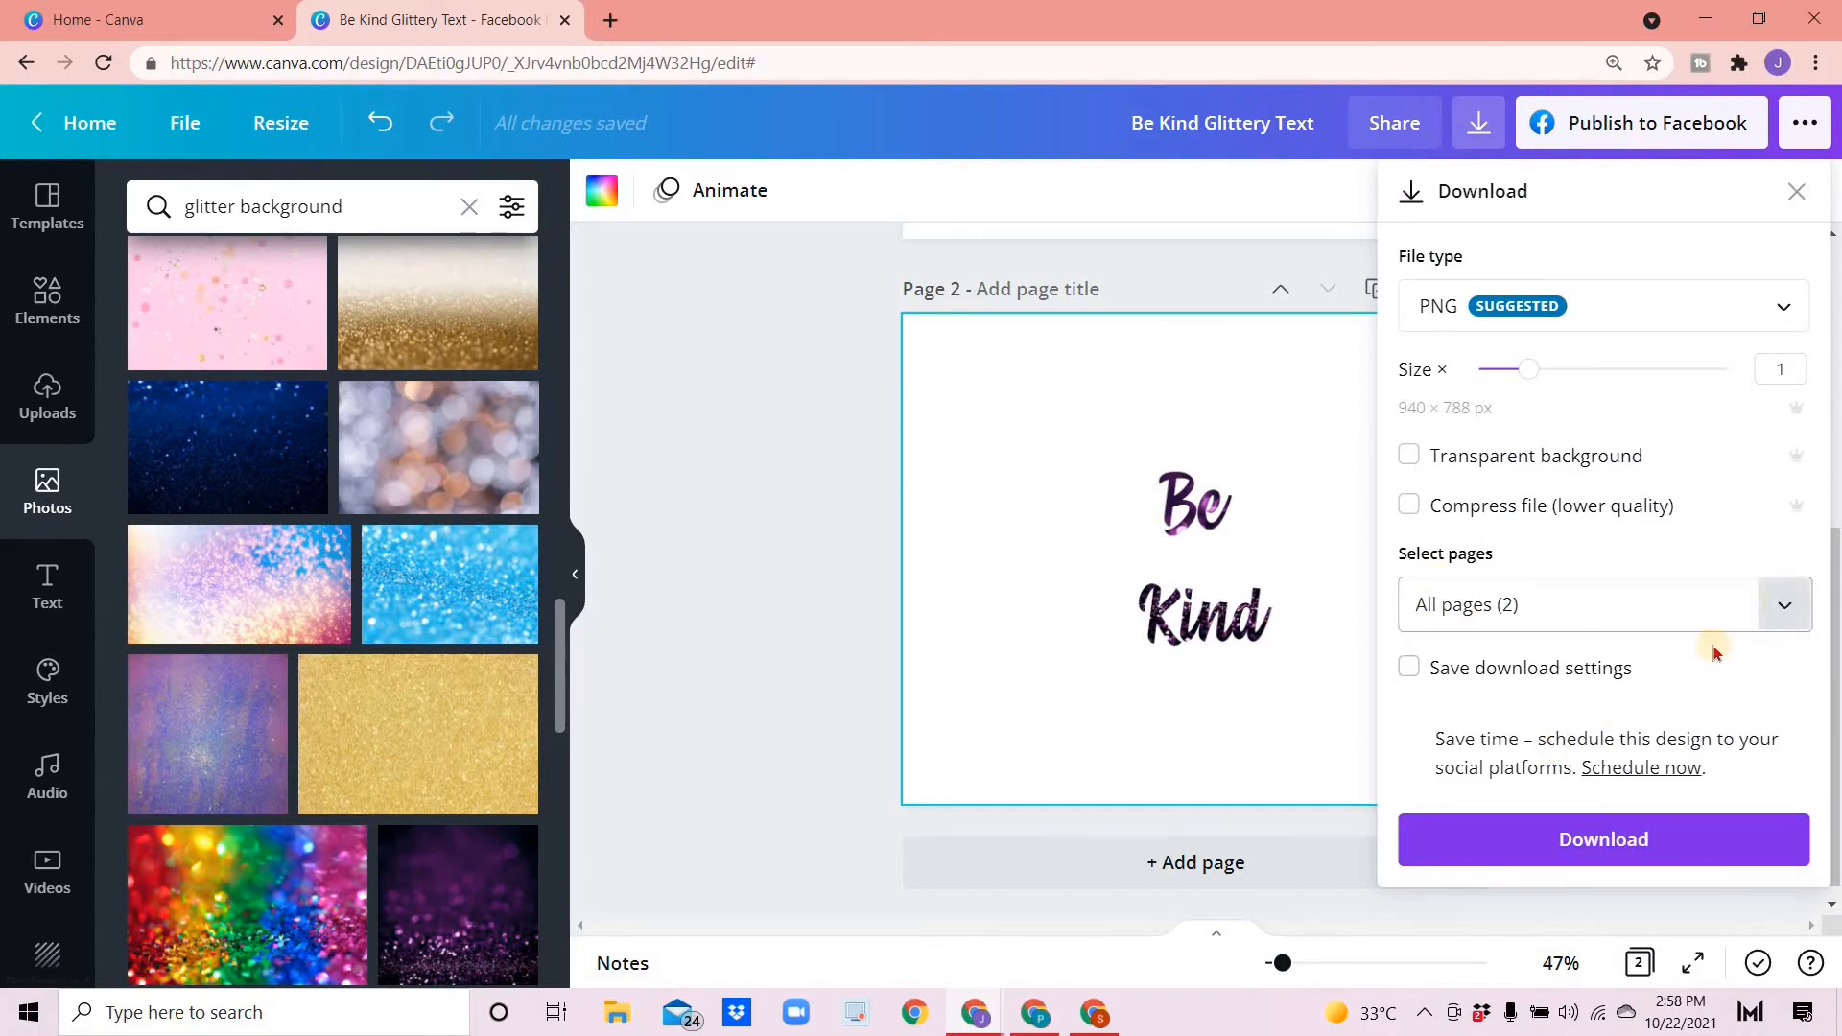
left_click(1781, 604)
left_click(1493, 830)
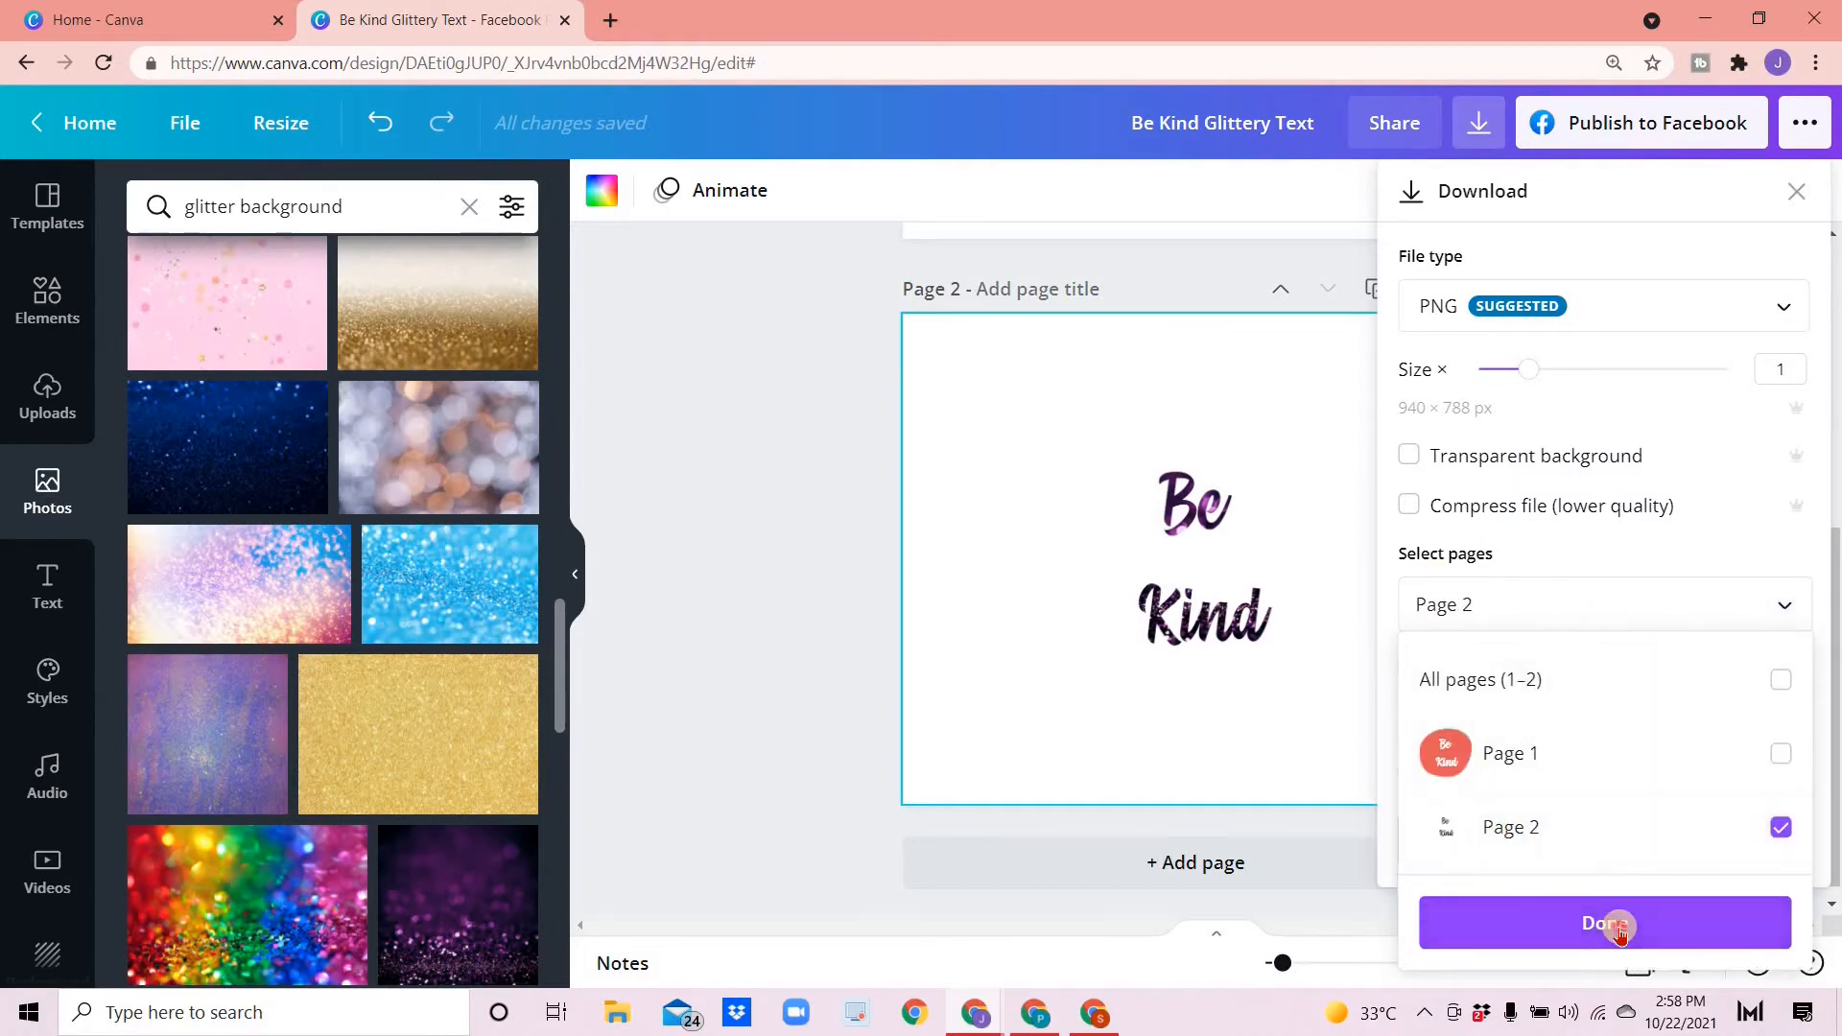
left_click(1629, 902)
left_click(1625, 844)
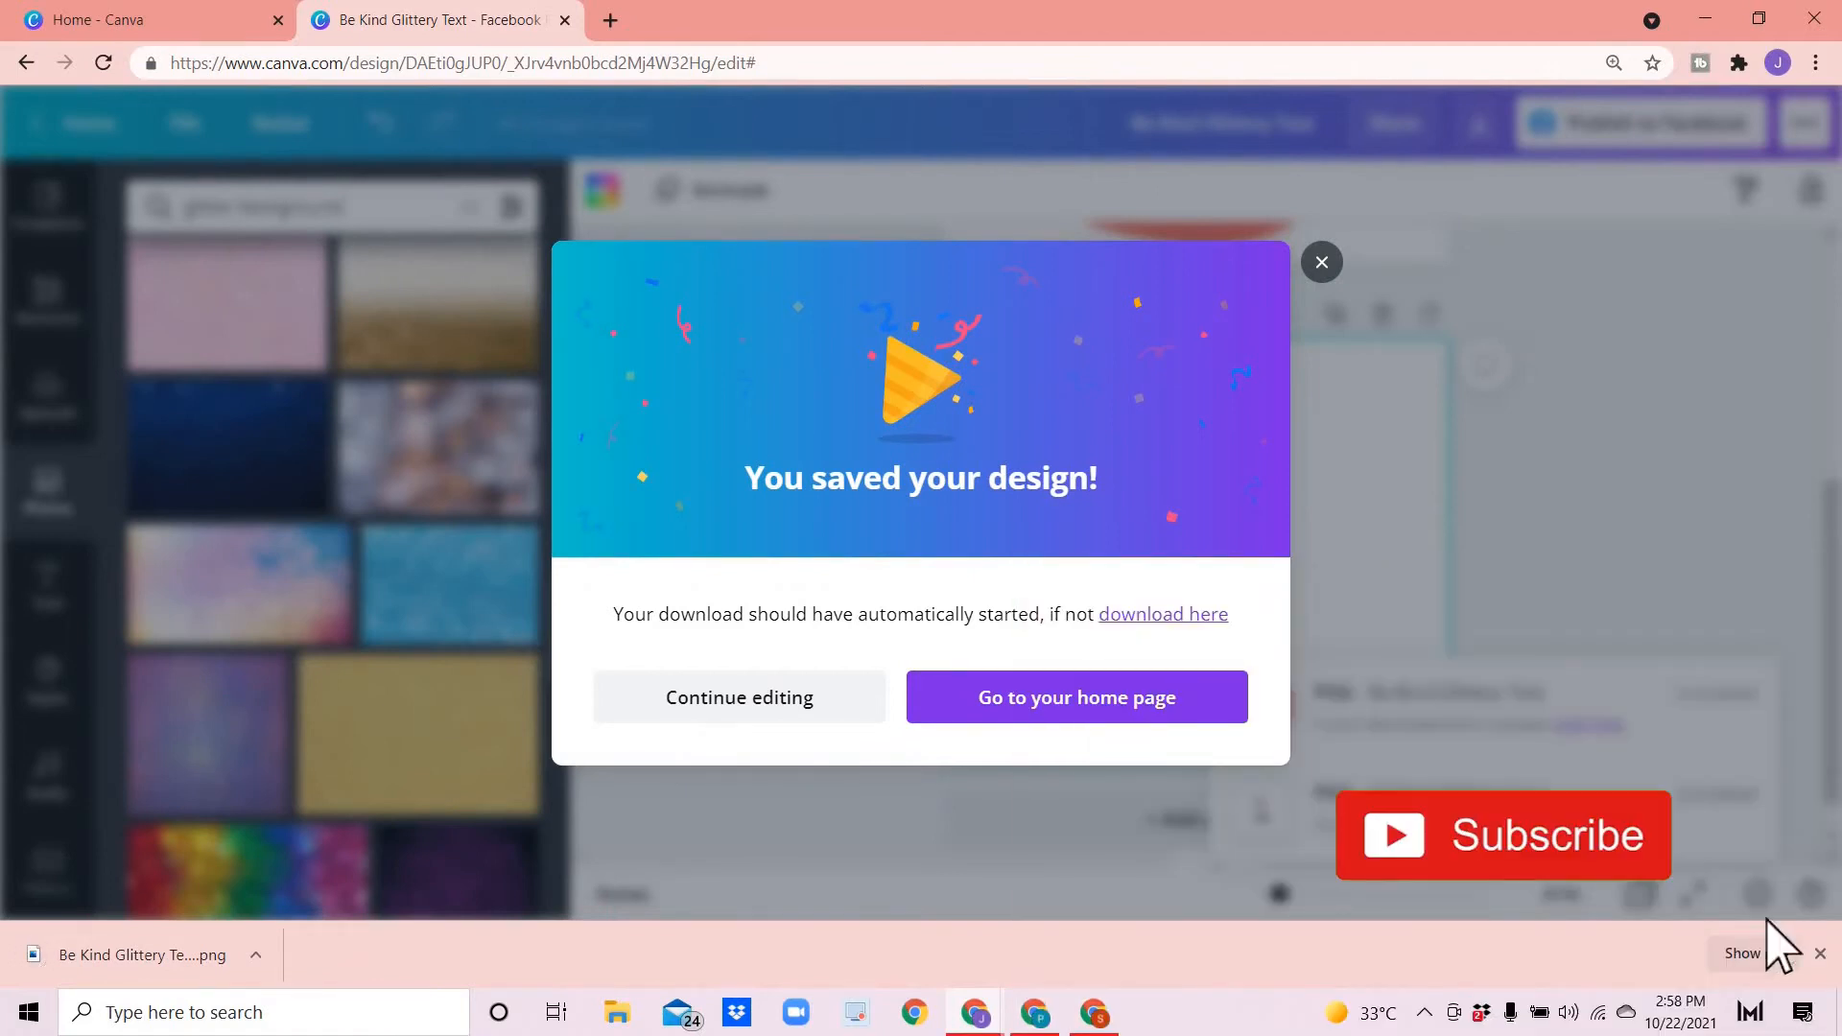
left_click(1321, 265)
- Add a third page and place the downloaded PNG file onto it
left_click(1166, 788)
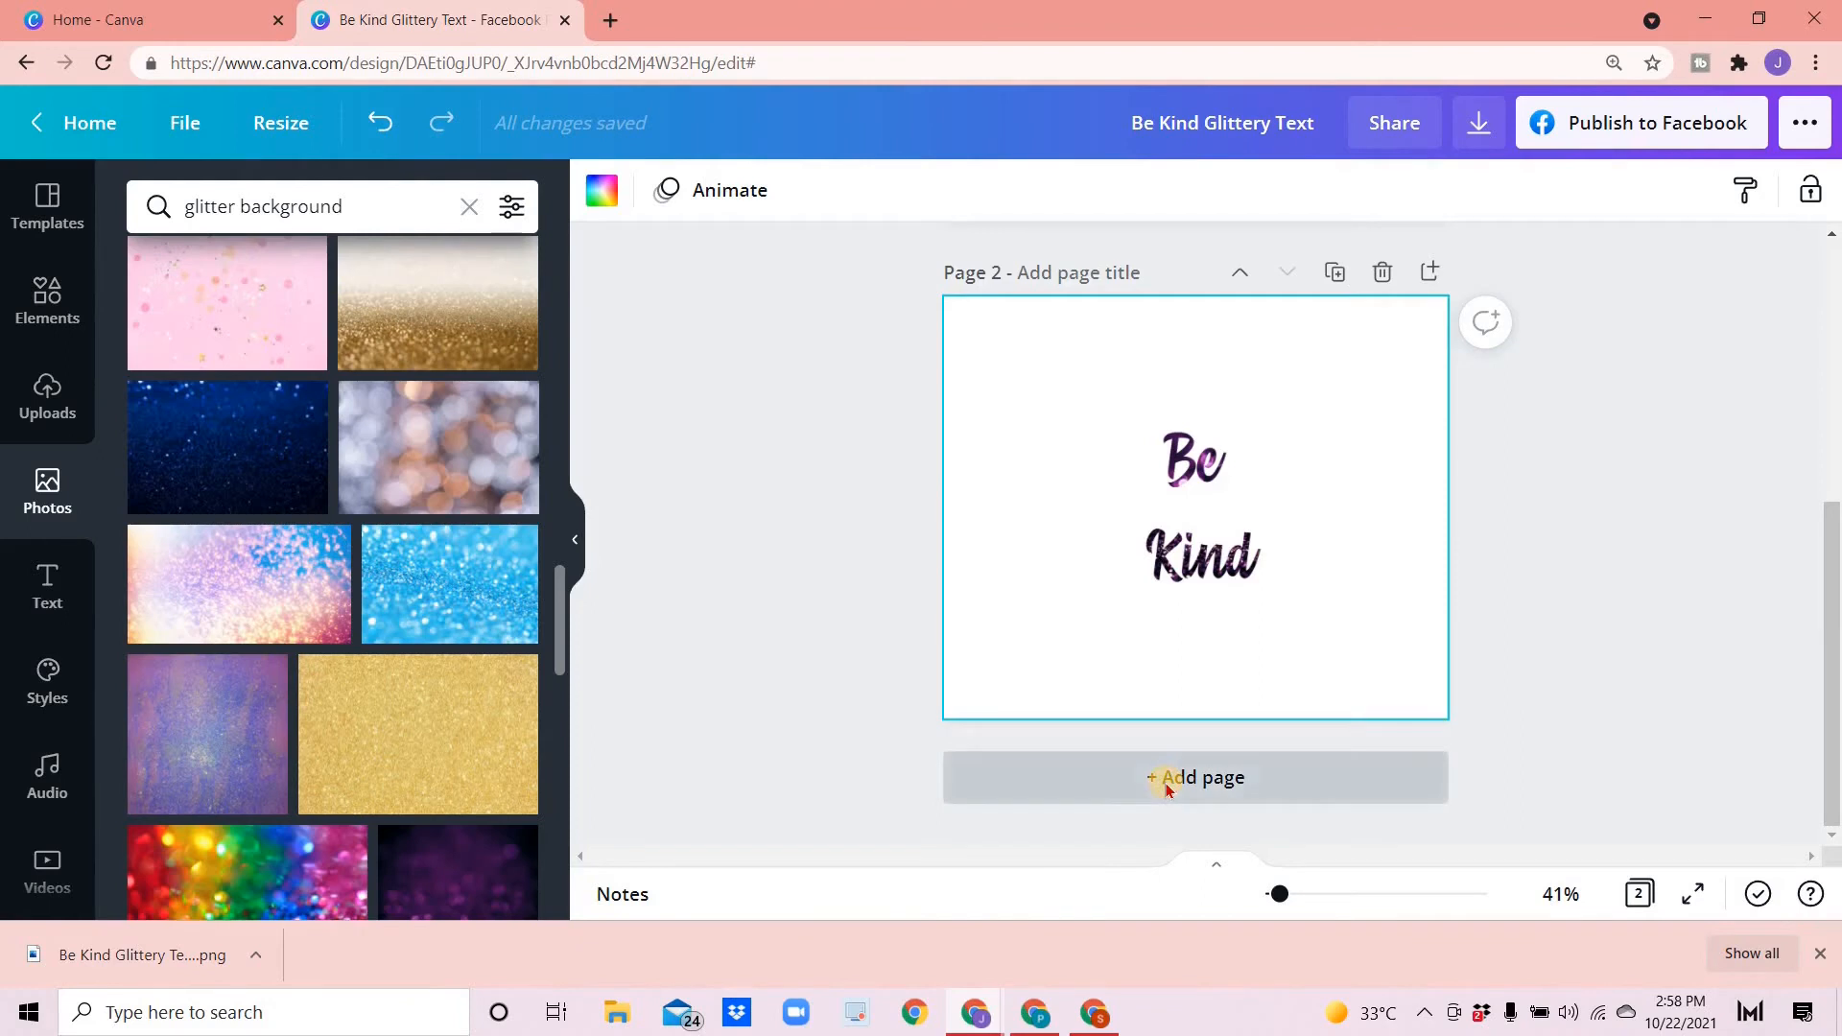
left_click_drag(105, 963, 1106, 517)
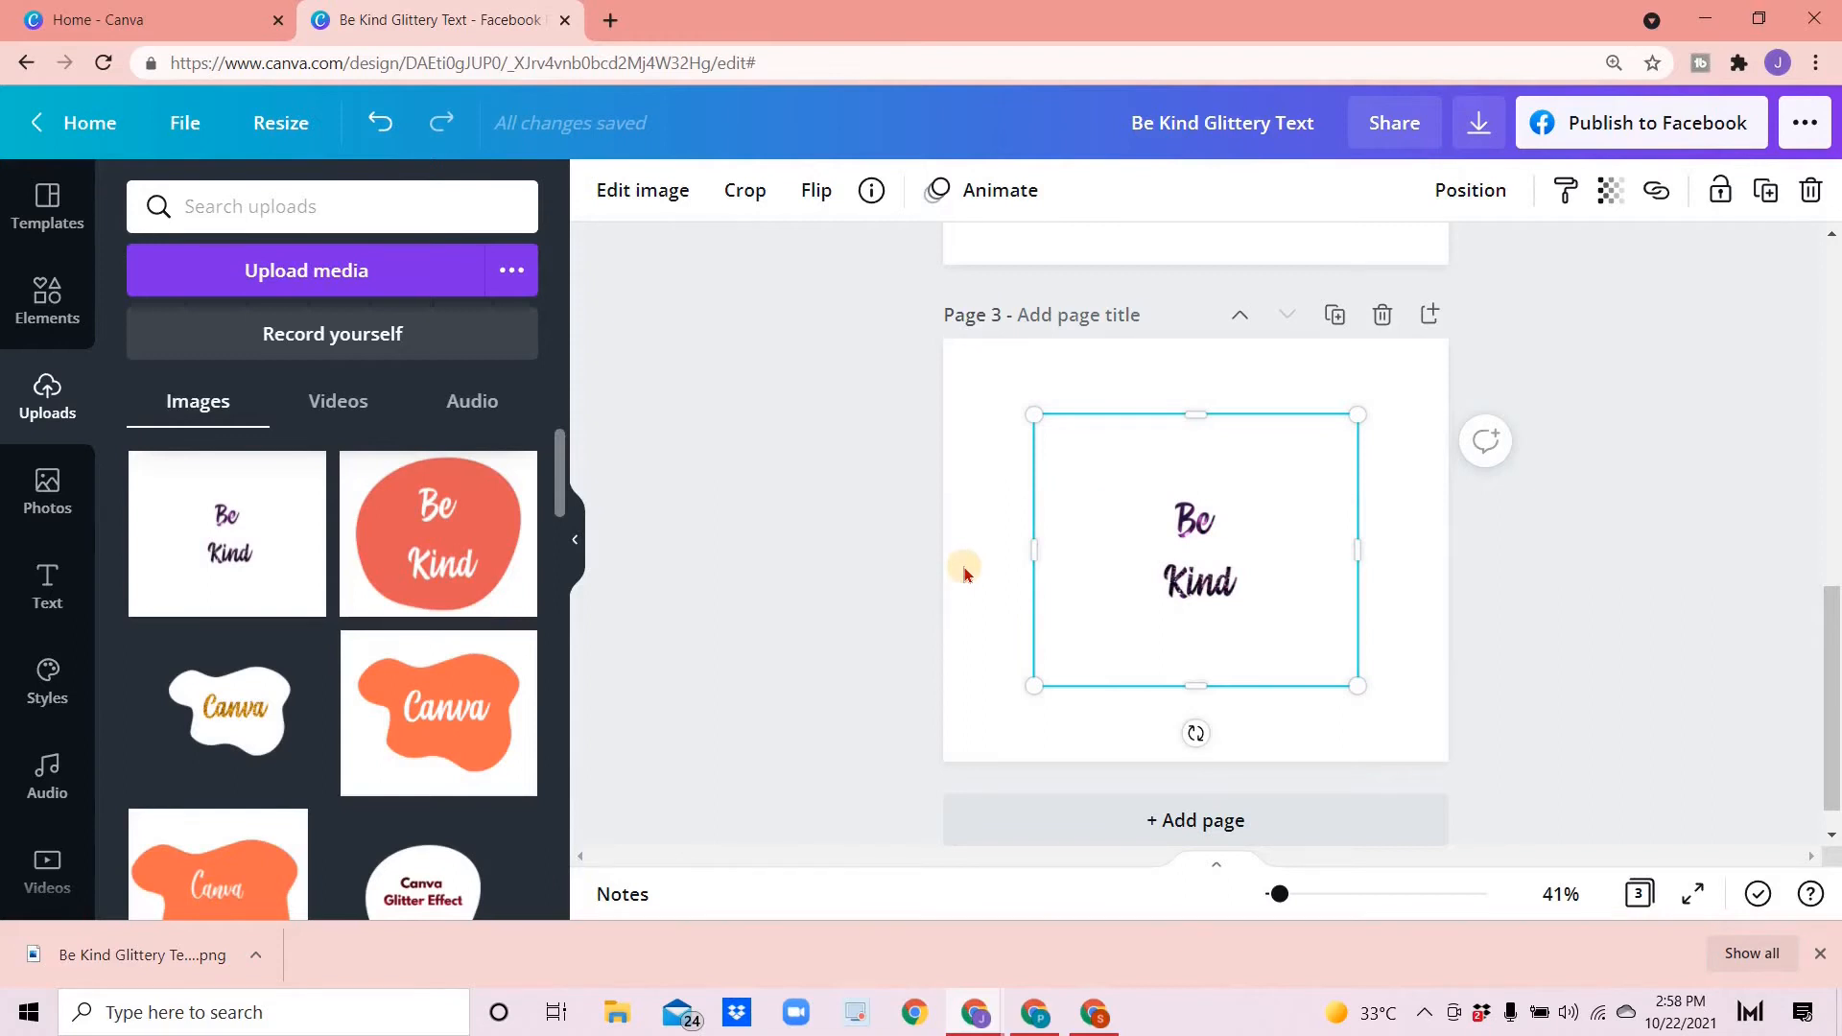
left_click(978, 485)
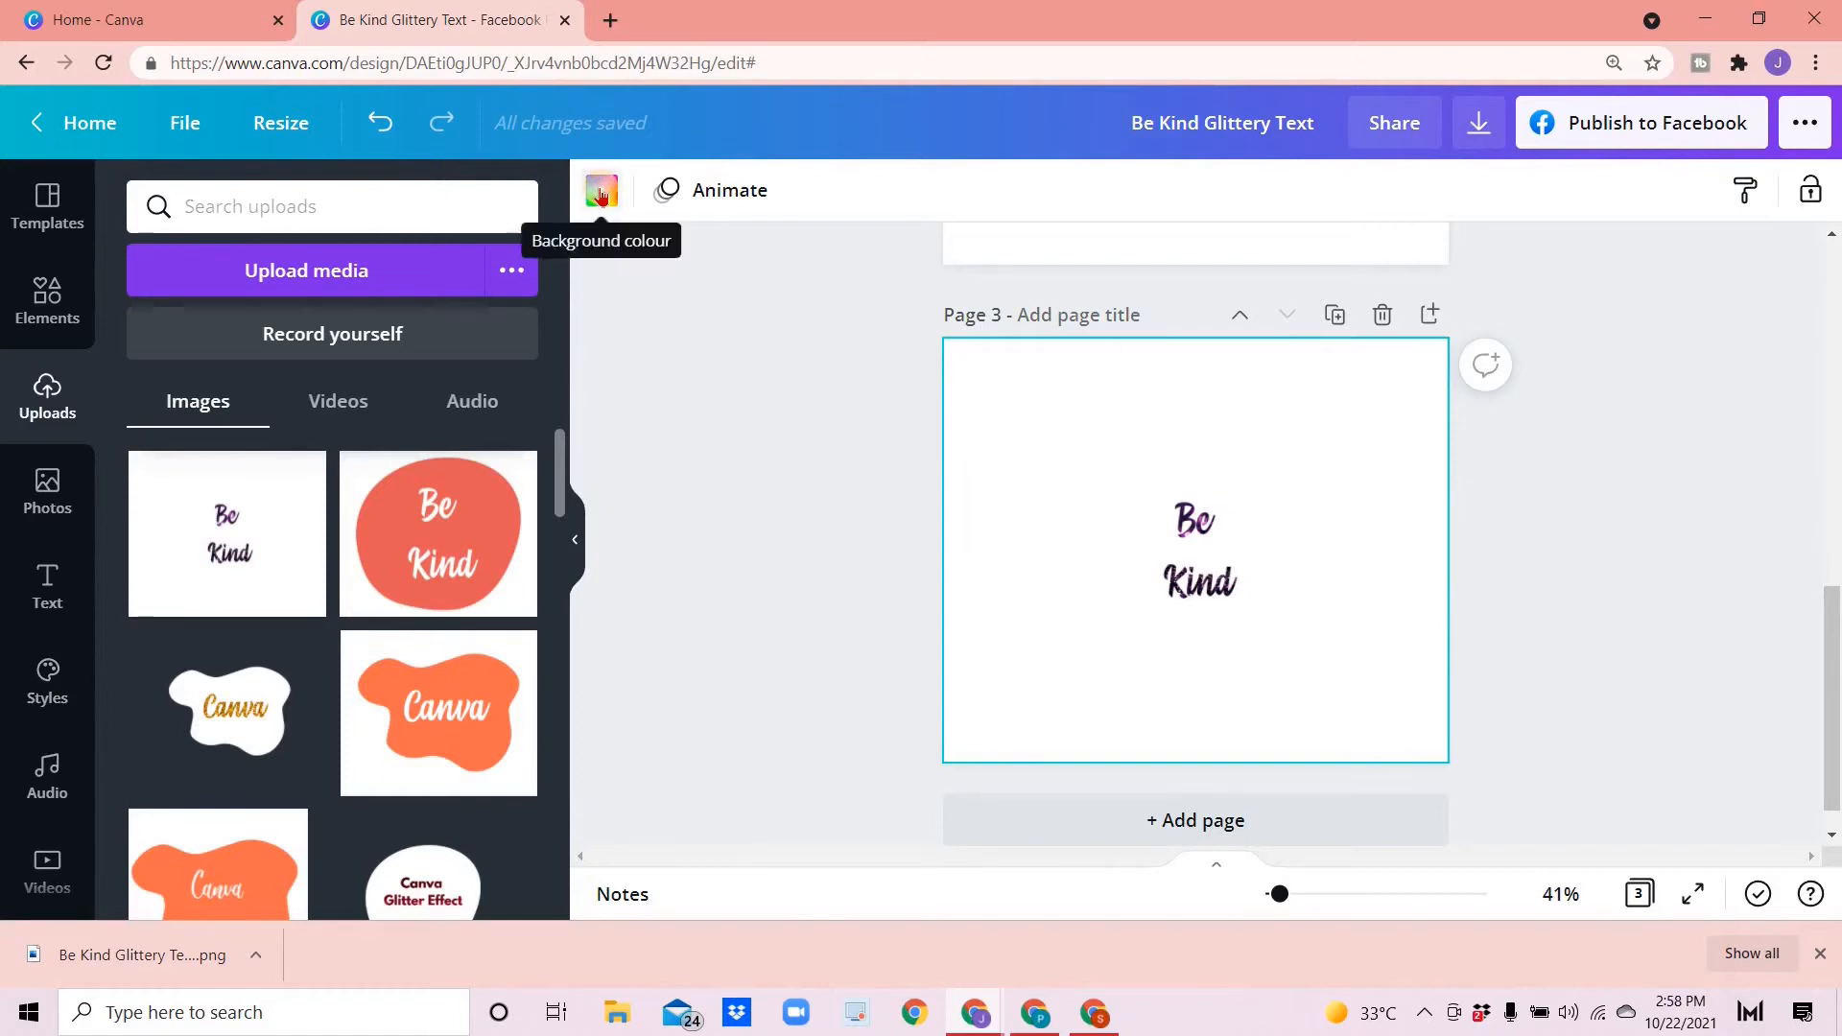
- Try a light purple background colour on page 3
left_click(601, 192)
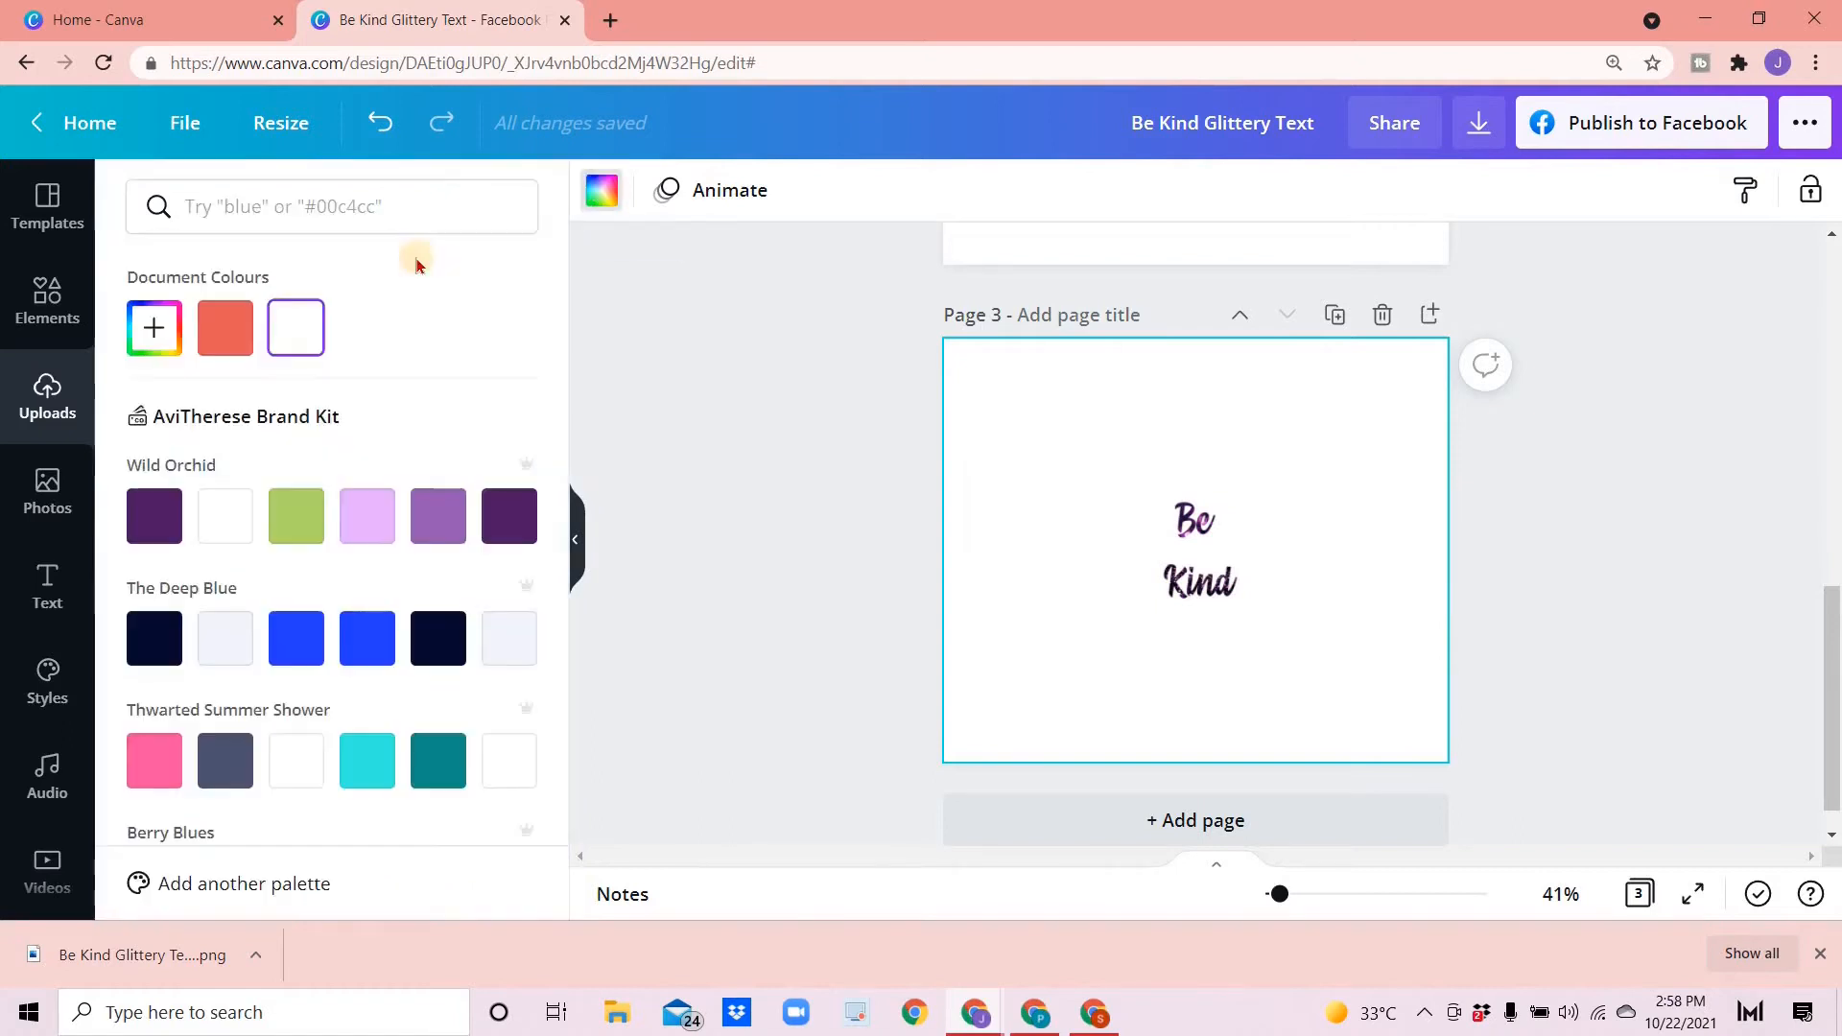
left_click(375, 531)
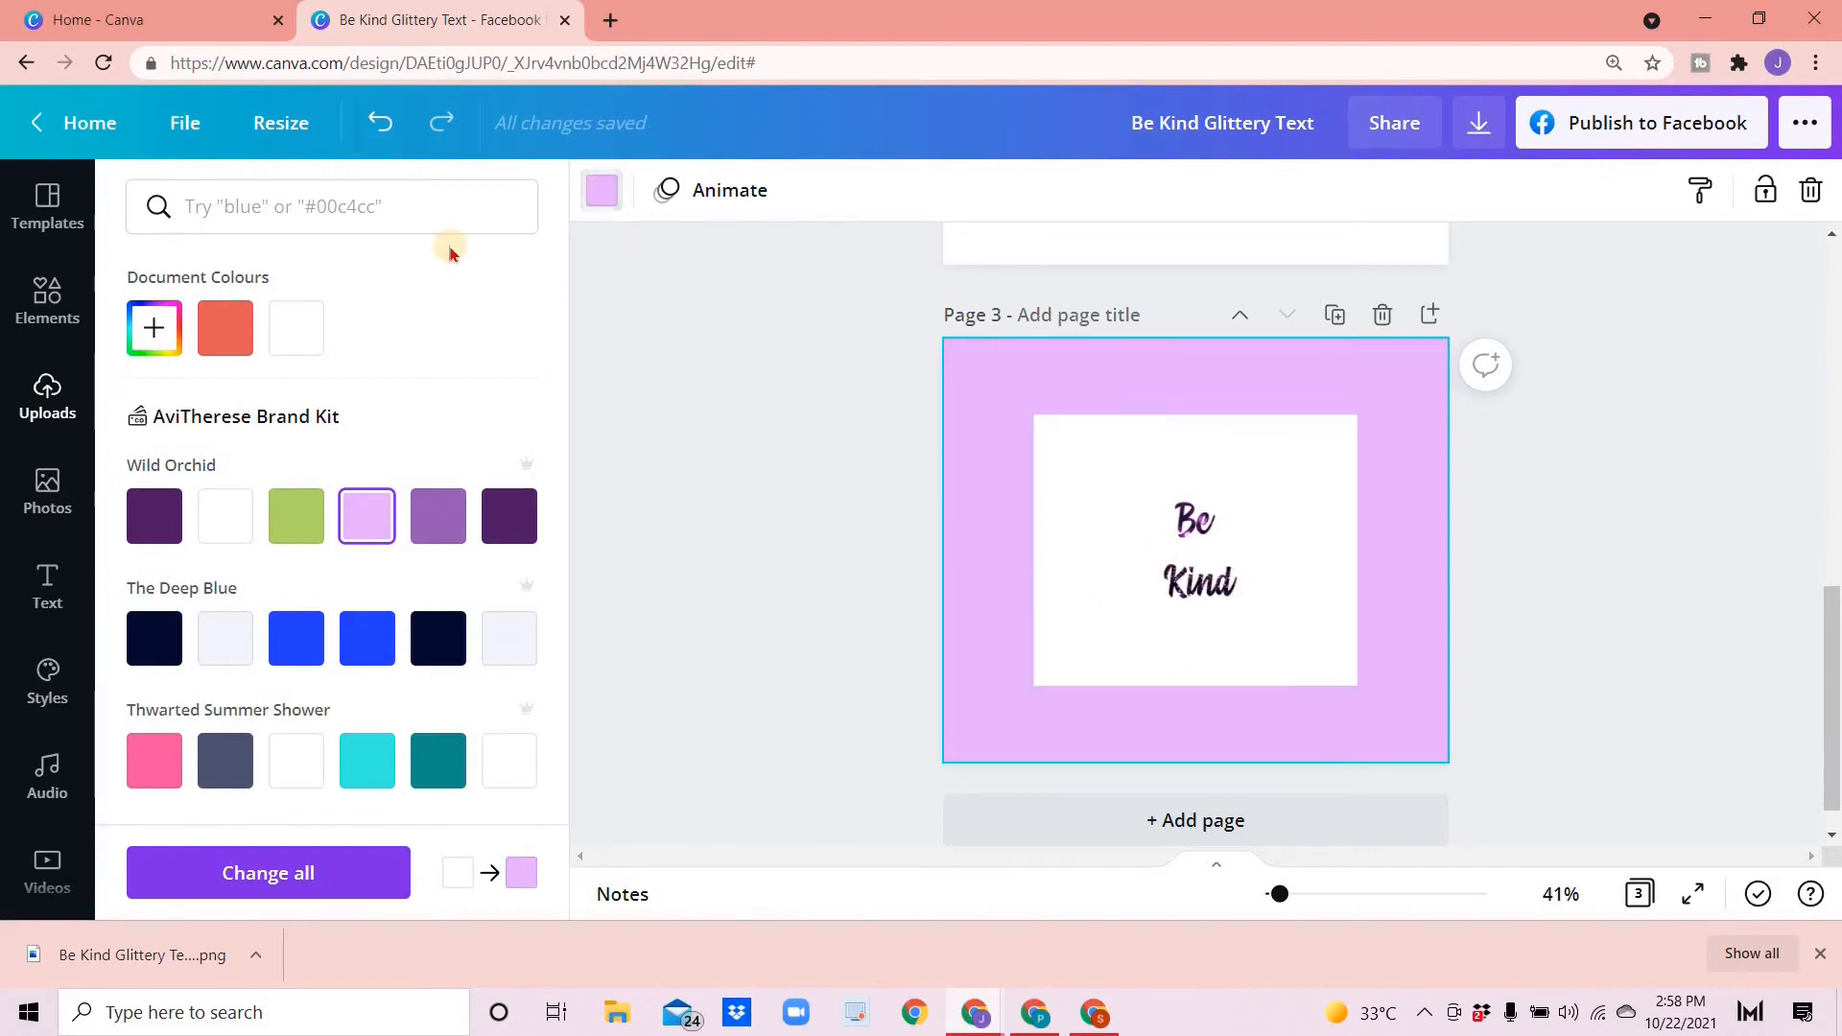
left_click(599, 189)
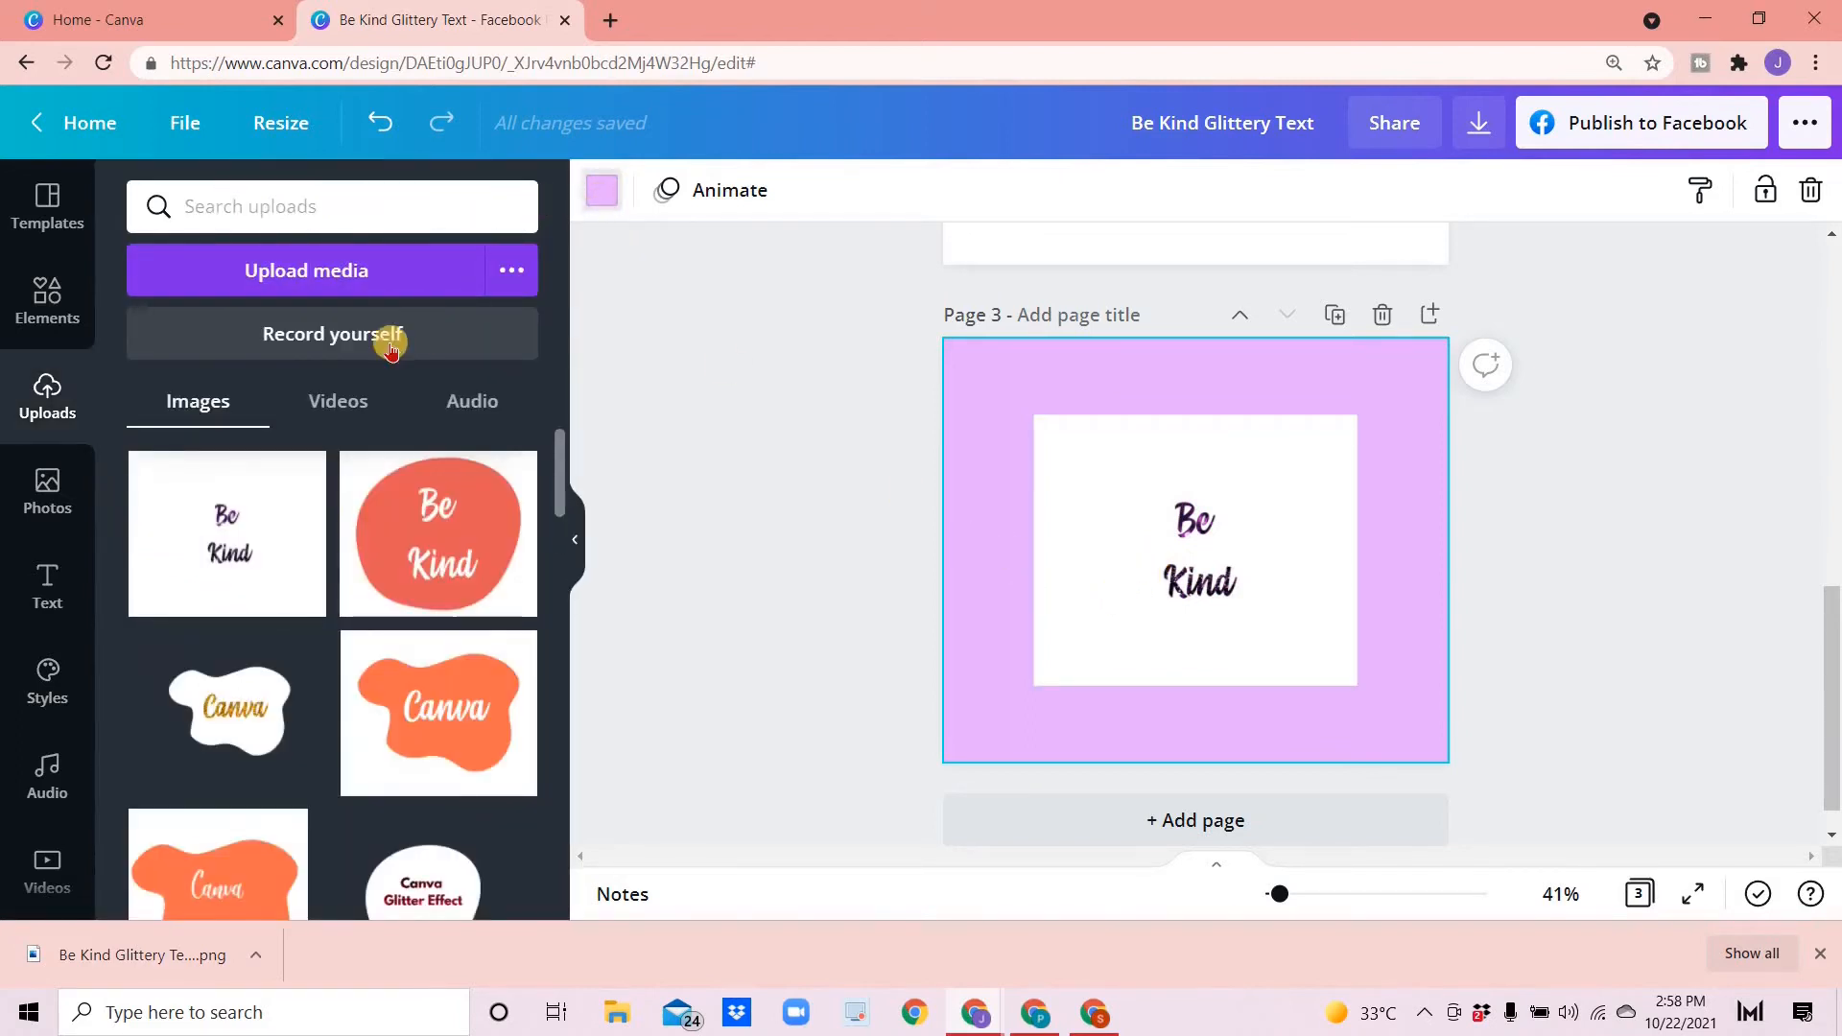
left_click(367, 325)
- Remove the placed image's background with Background Remover and apply the result
left_click(1153, 630)
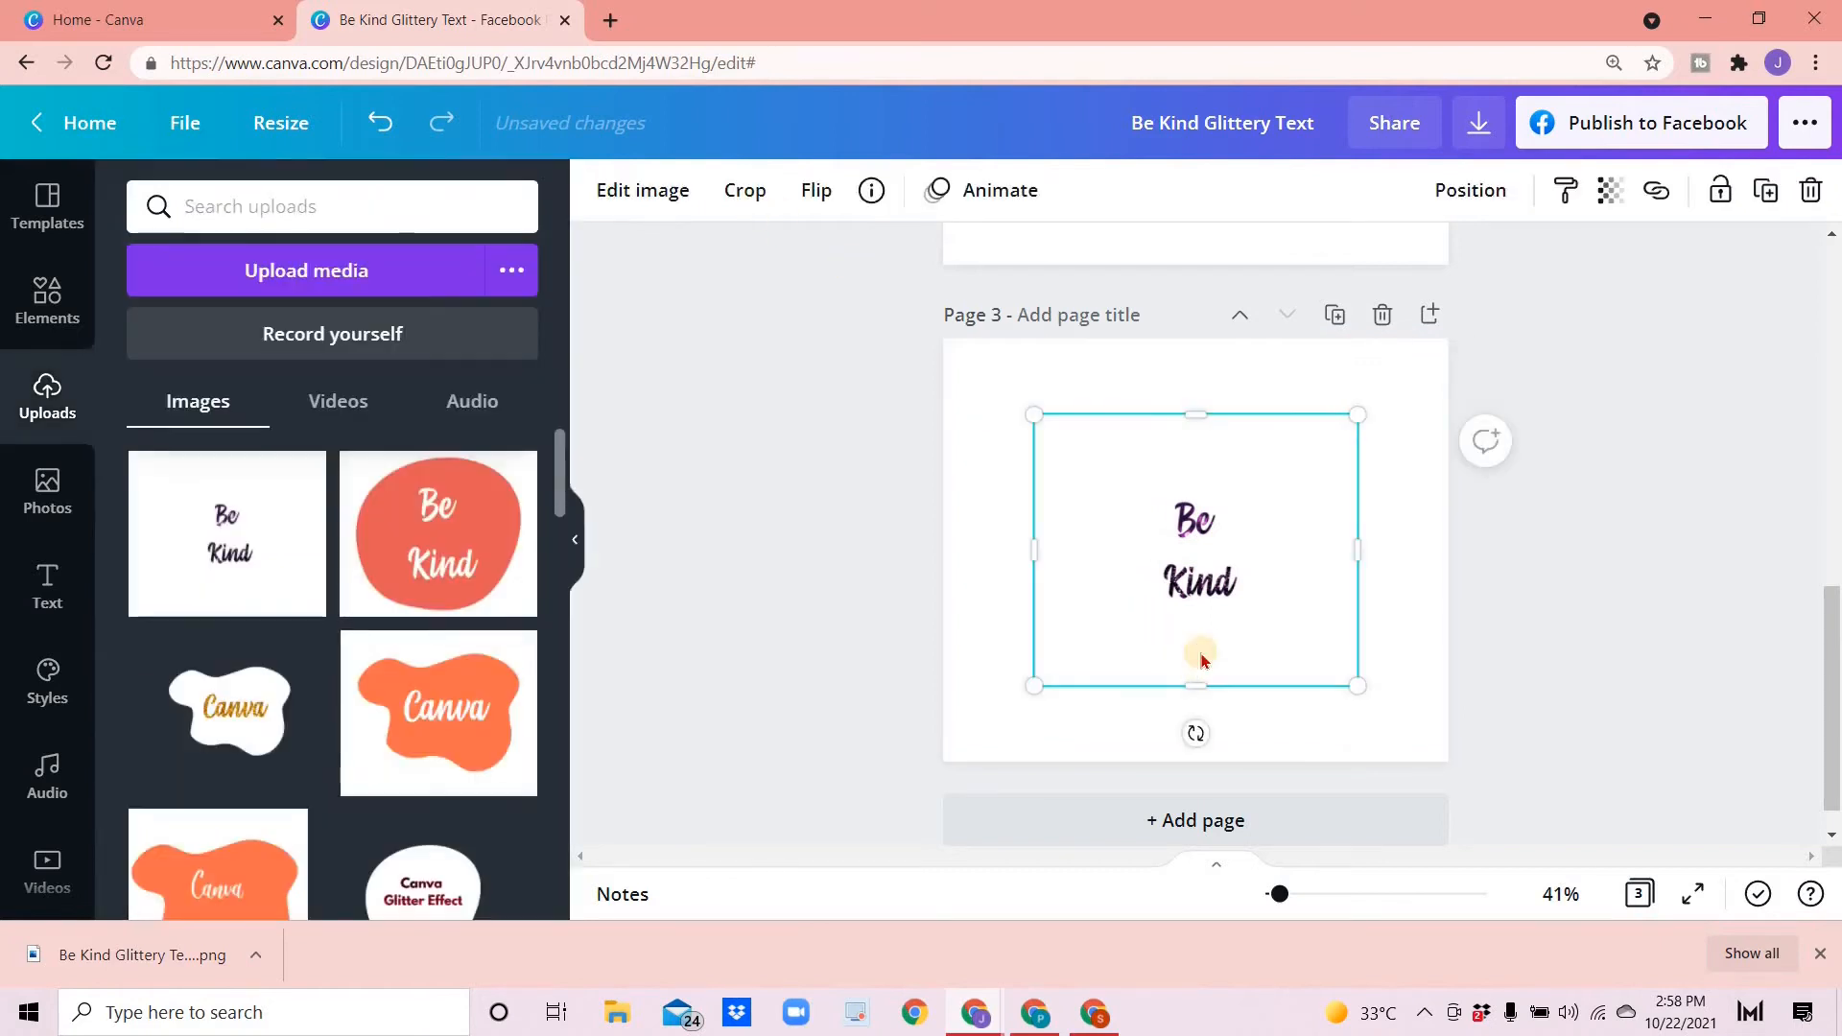
left_click(614, 190)
left_click(319, 640)
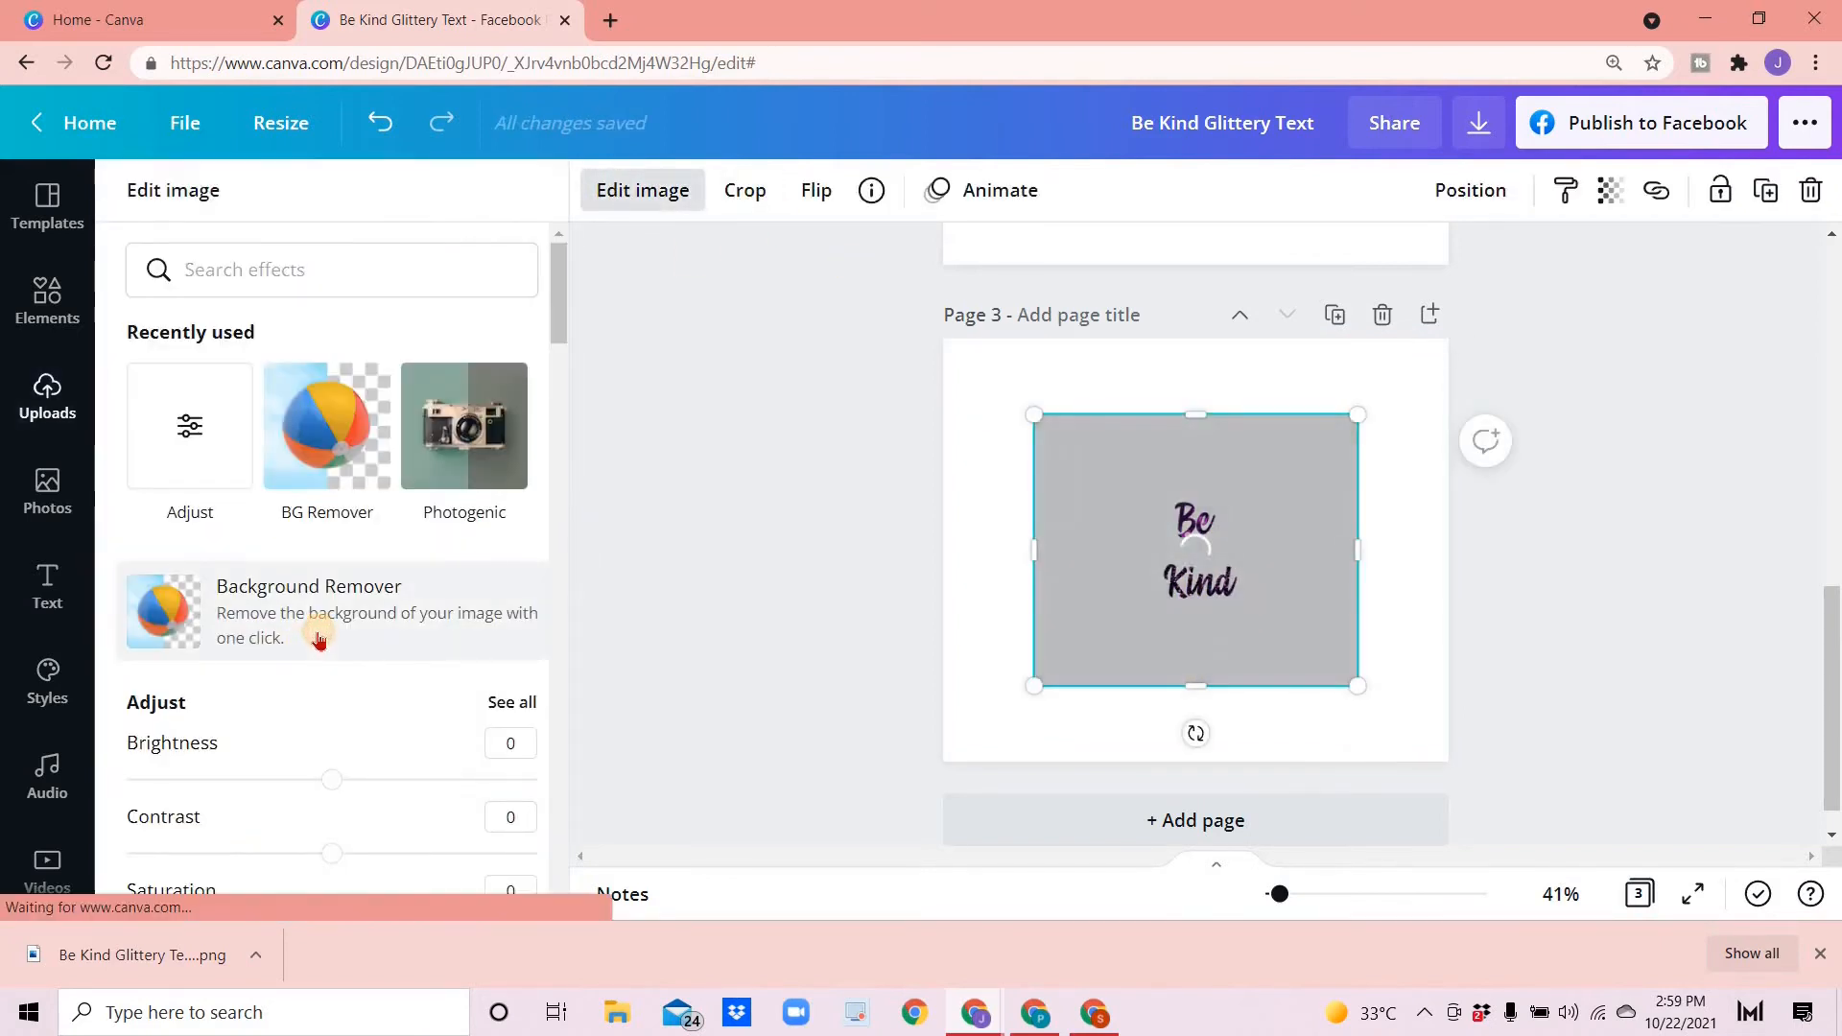
left_click(1820, 953)
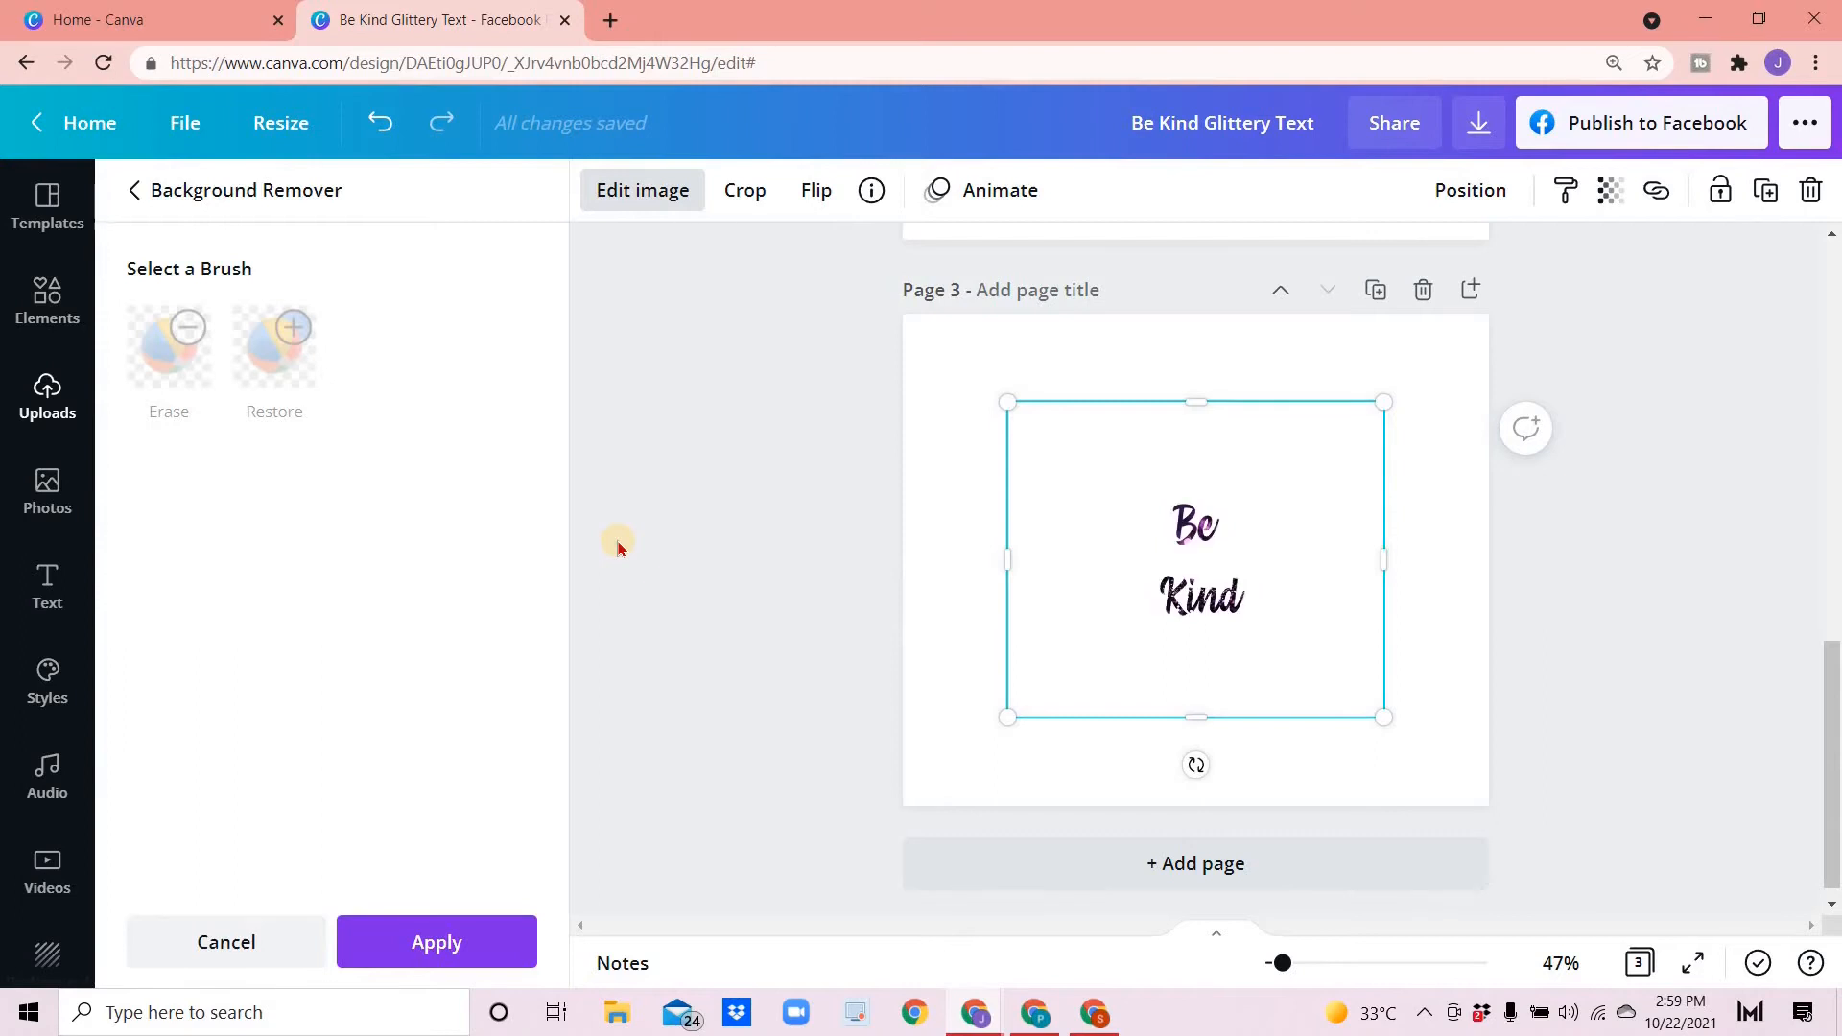
left_click(411, 958)
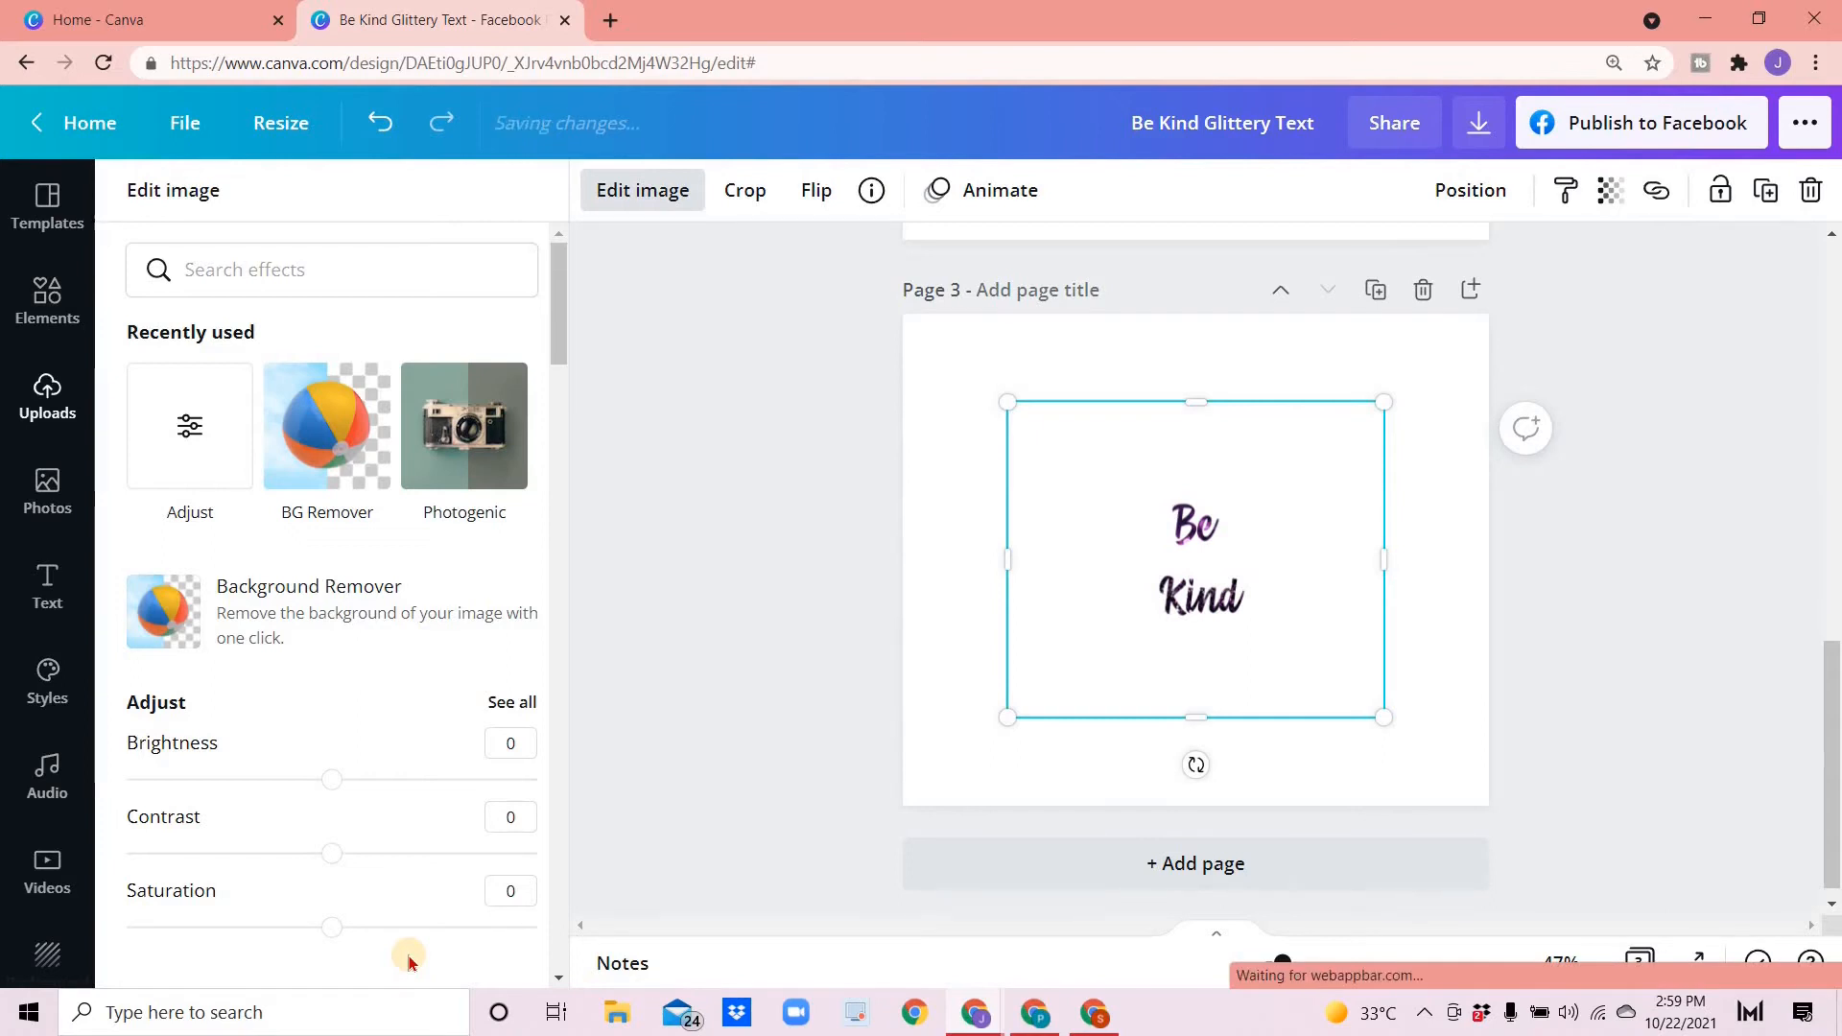
- Enlarge the glittery Be Kind image to fill page 3 and reposition it
left_click_drag(1207, 657, 1209, 646)
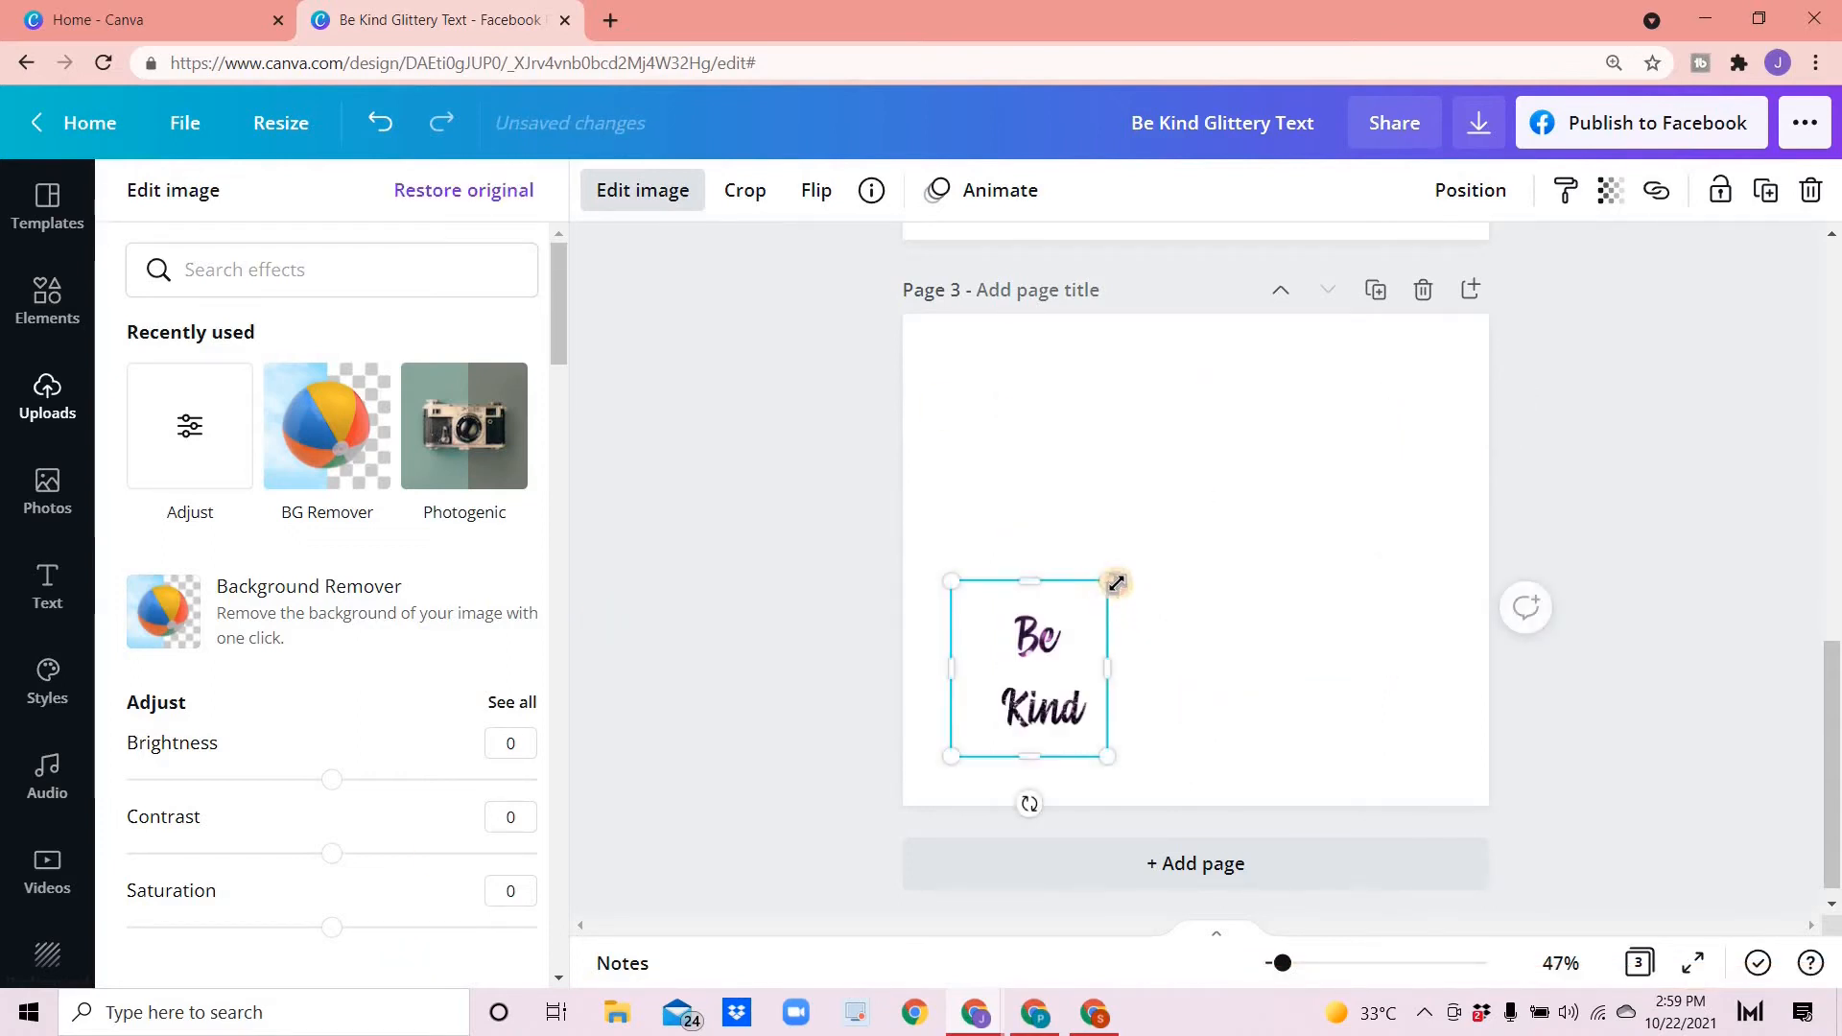
left_click_drag(1113, 581, 1447, 795)
mouse_move(1237, 668)
left_mouse_down()
mouse_move(1266, 660)
mouse_move(1266, 677)
left_mouse_up()
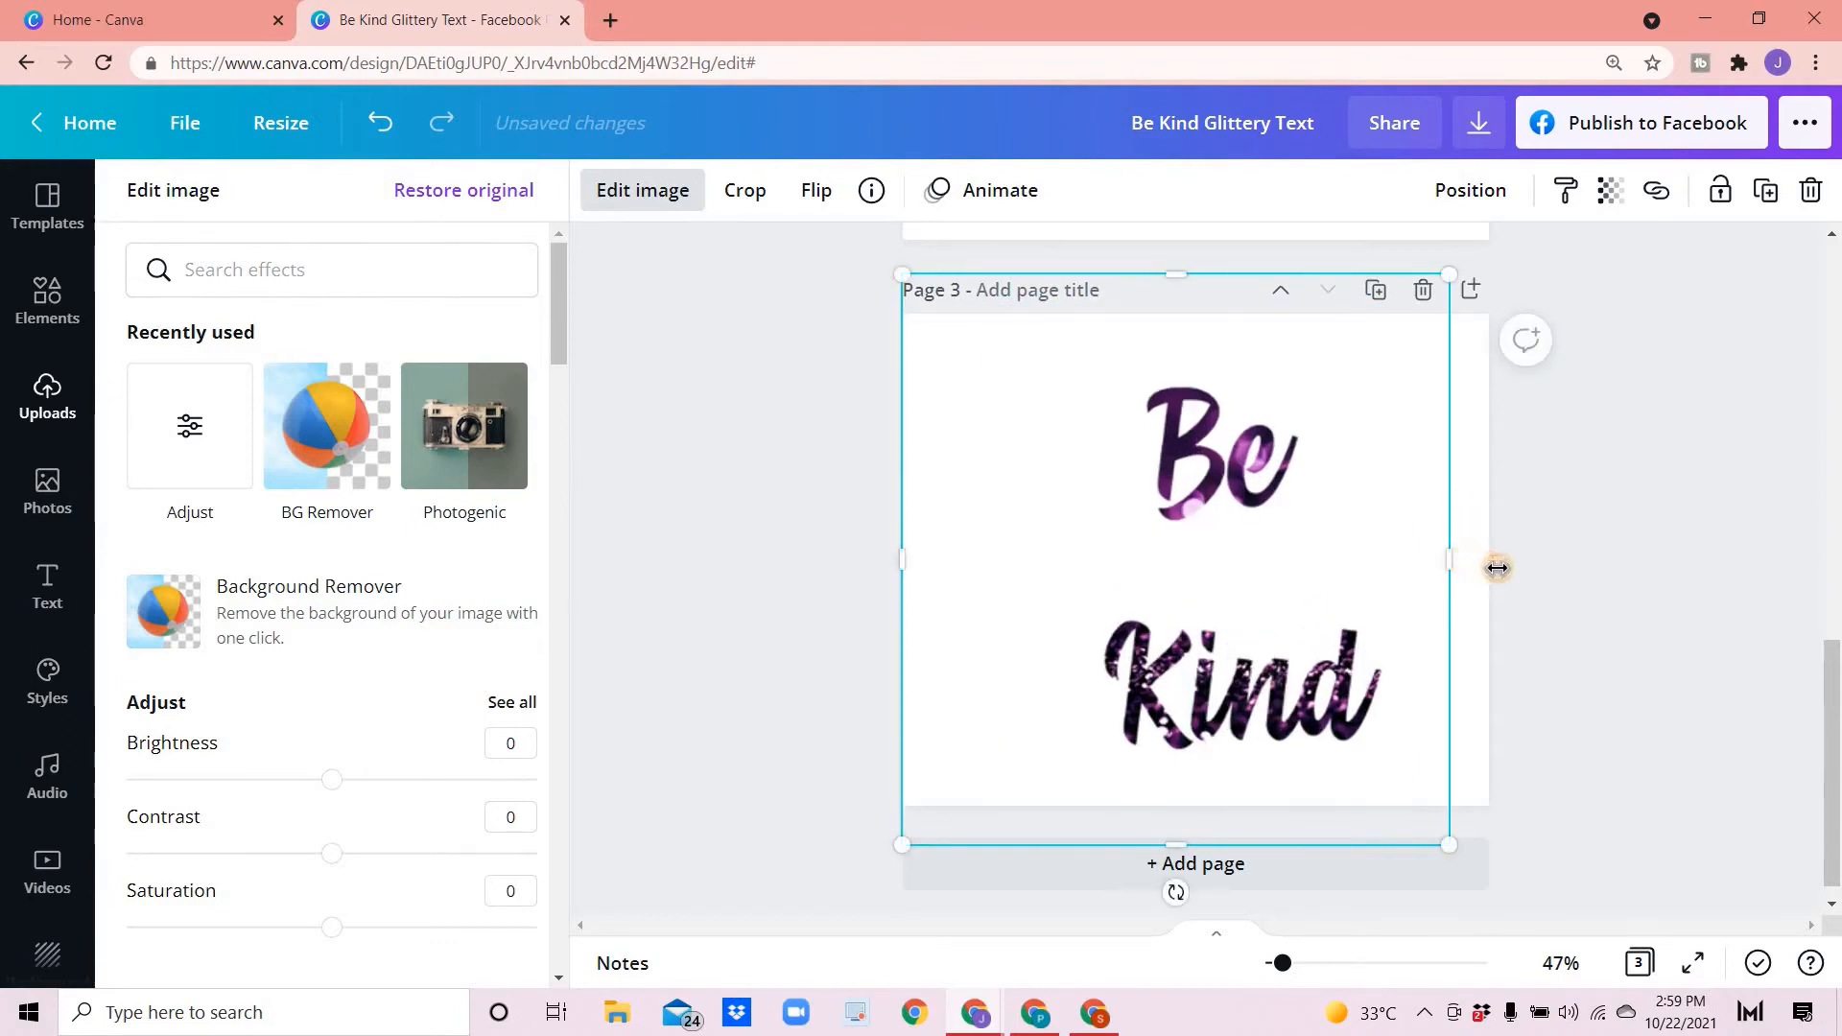
left_click_drag(1497, 568, 1530, 568)
left_click(795, 650)
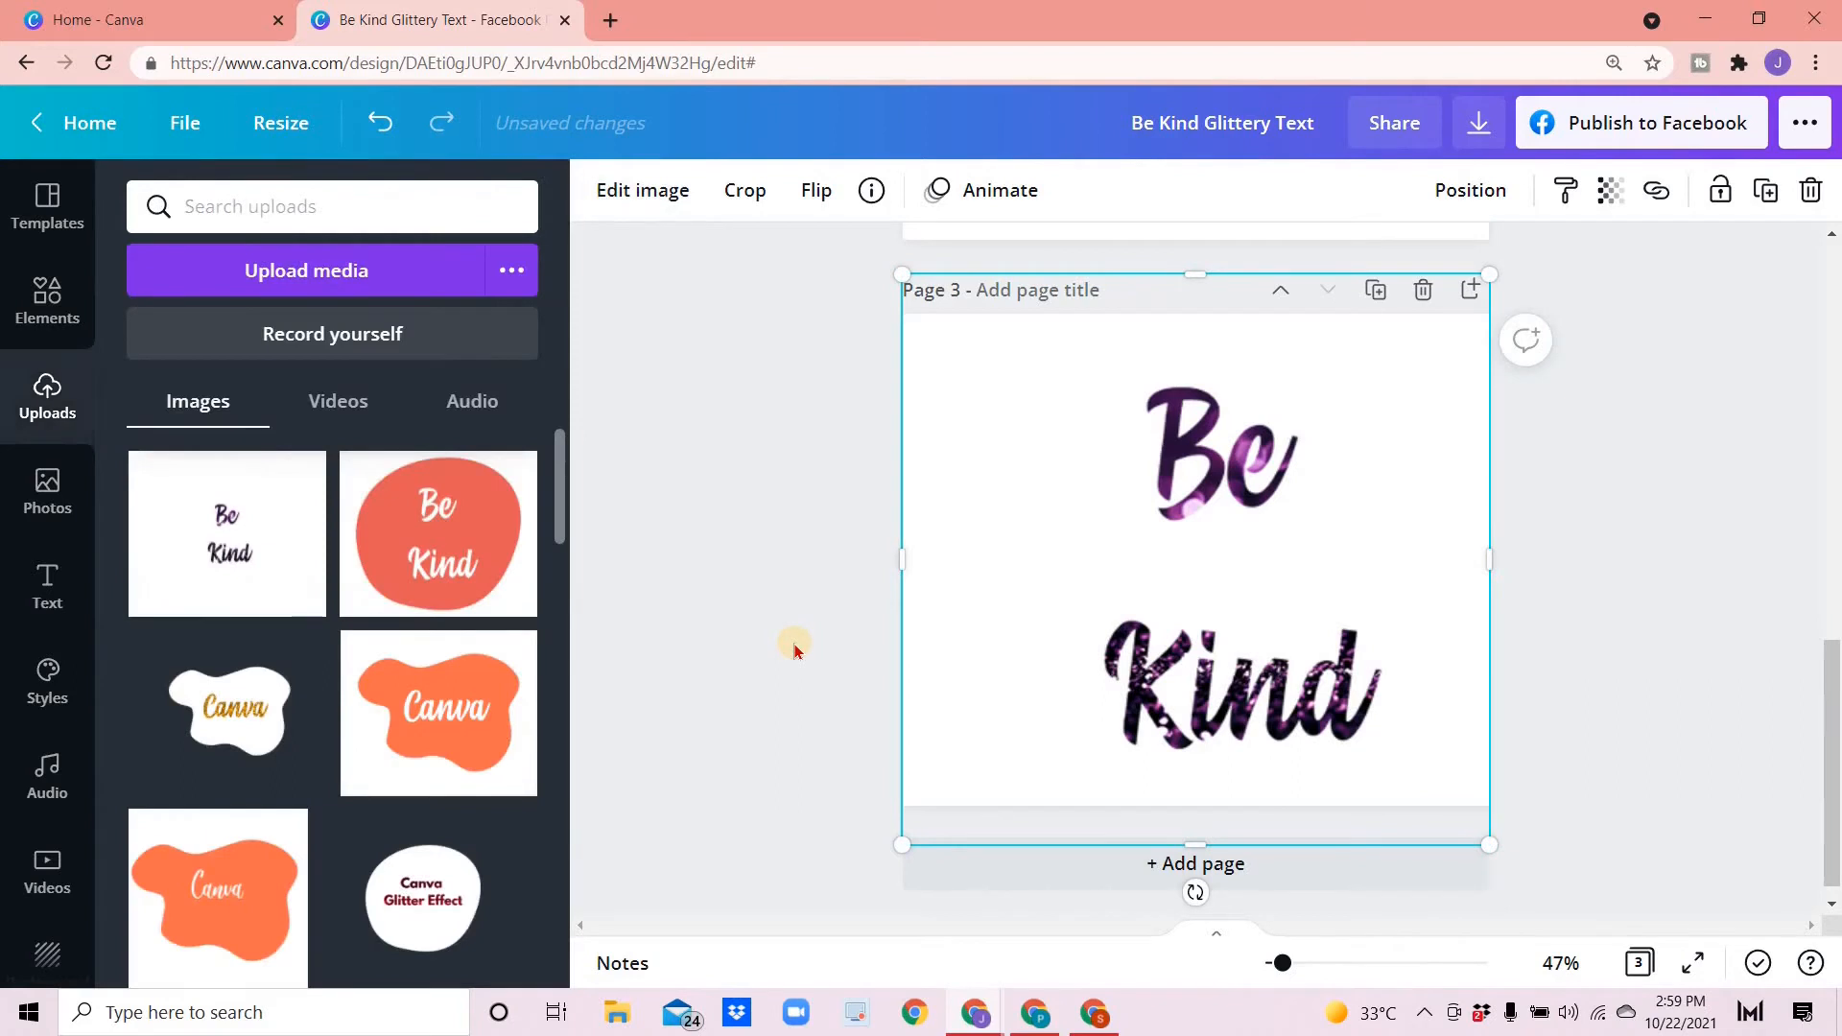
left_click_drag(1216, 582, 1190, 579)
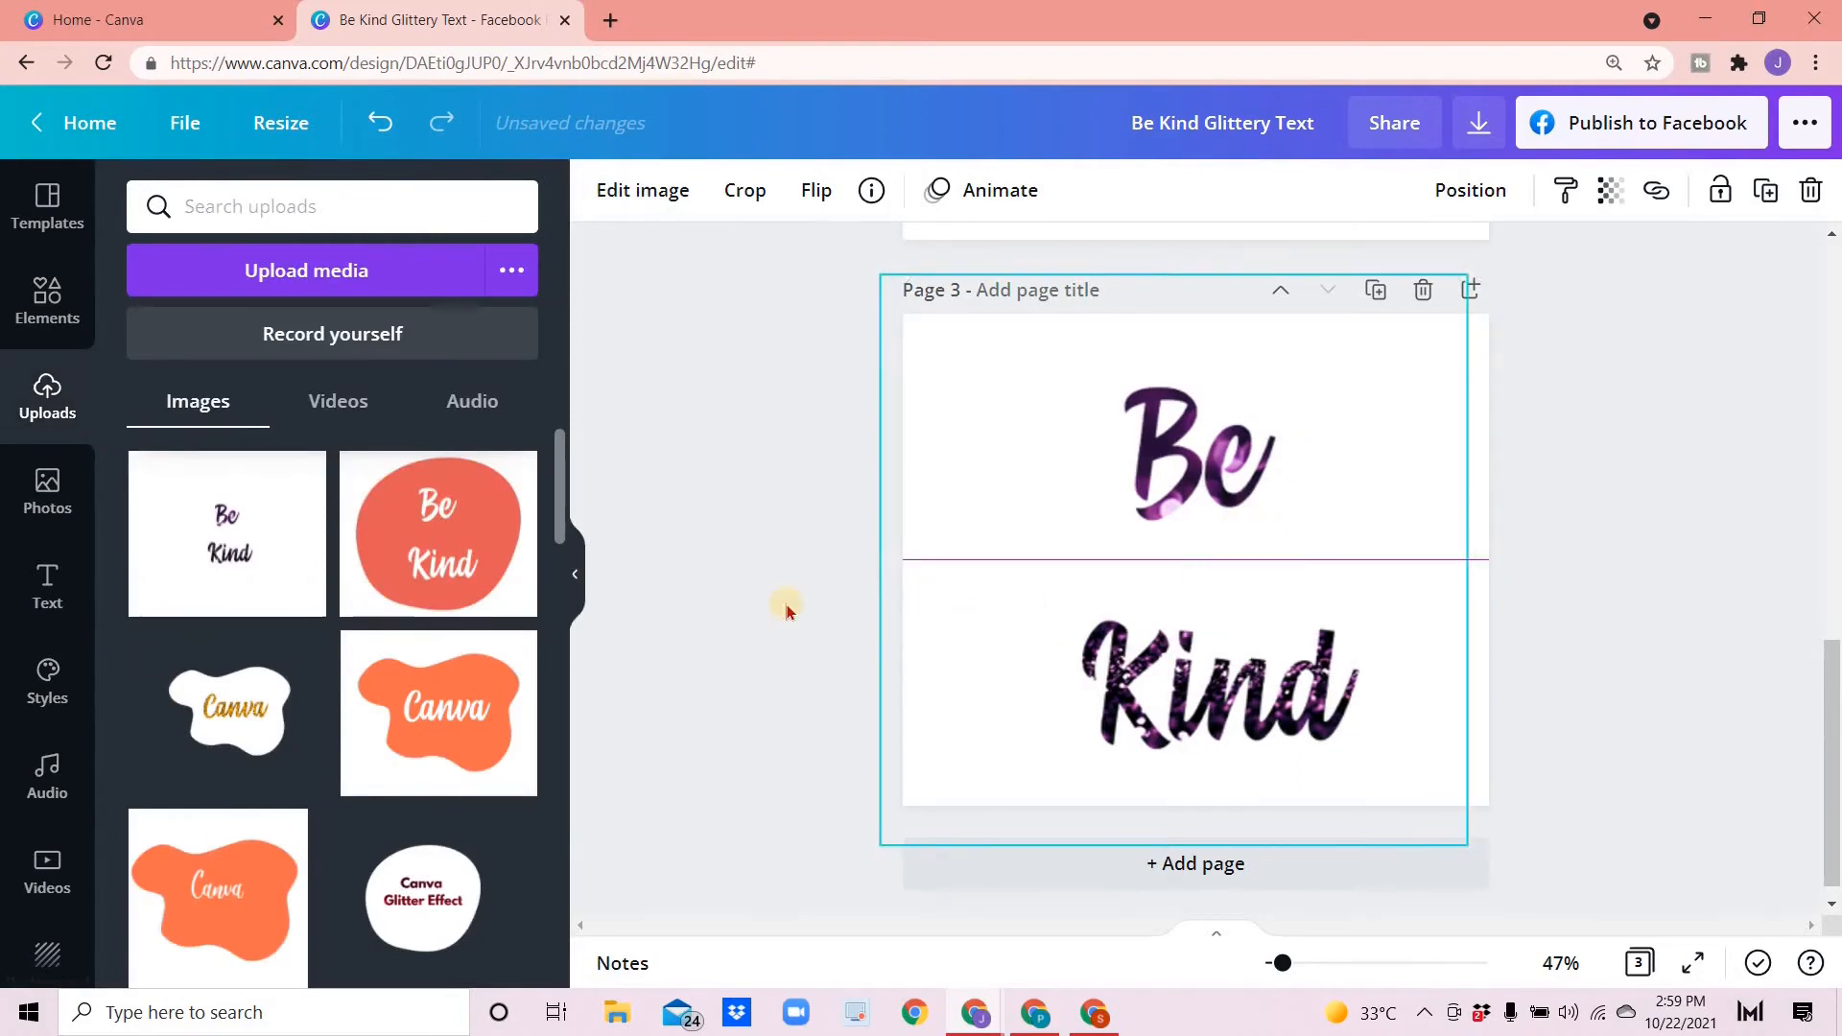
left_click(714, 621)
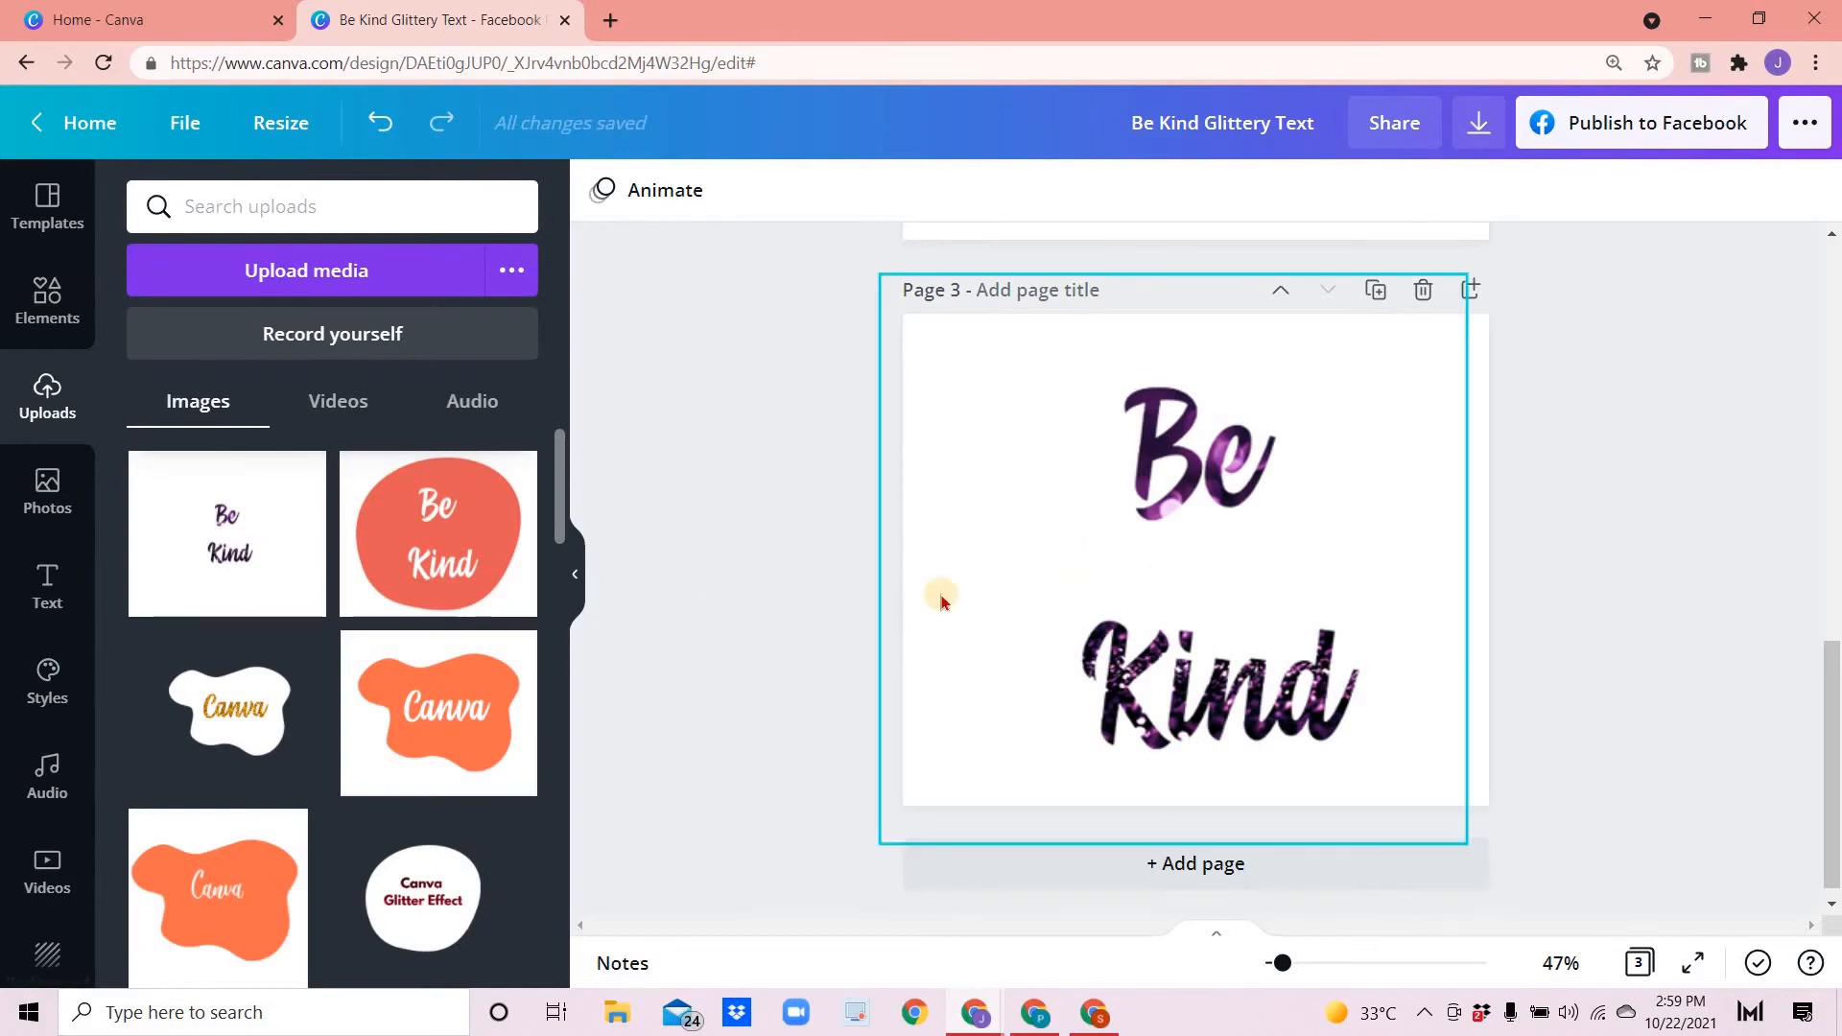
left_click(1103, 570)
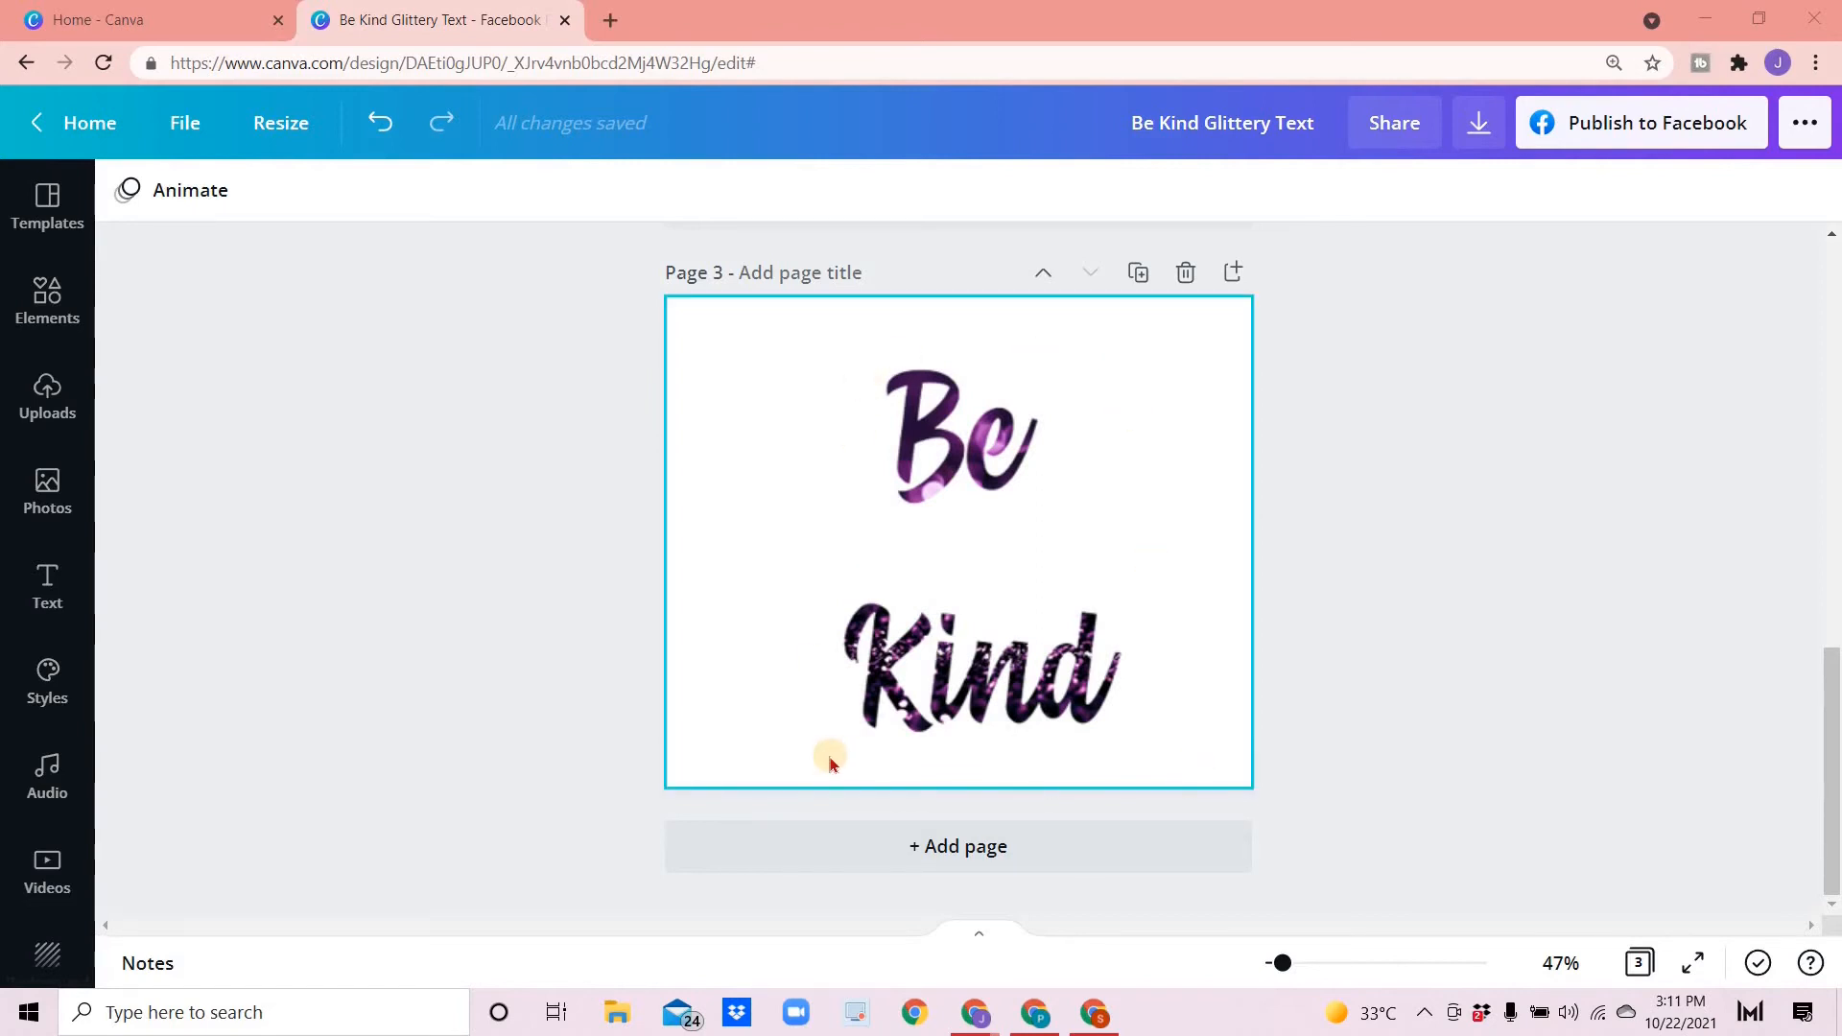
- Add a fourth page and open the full collection of frames in Elements
left_click(938, 850)
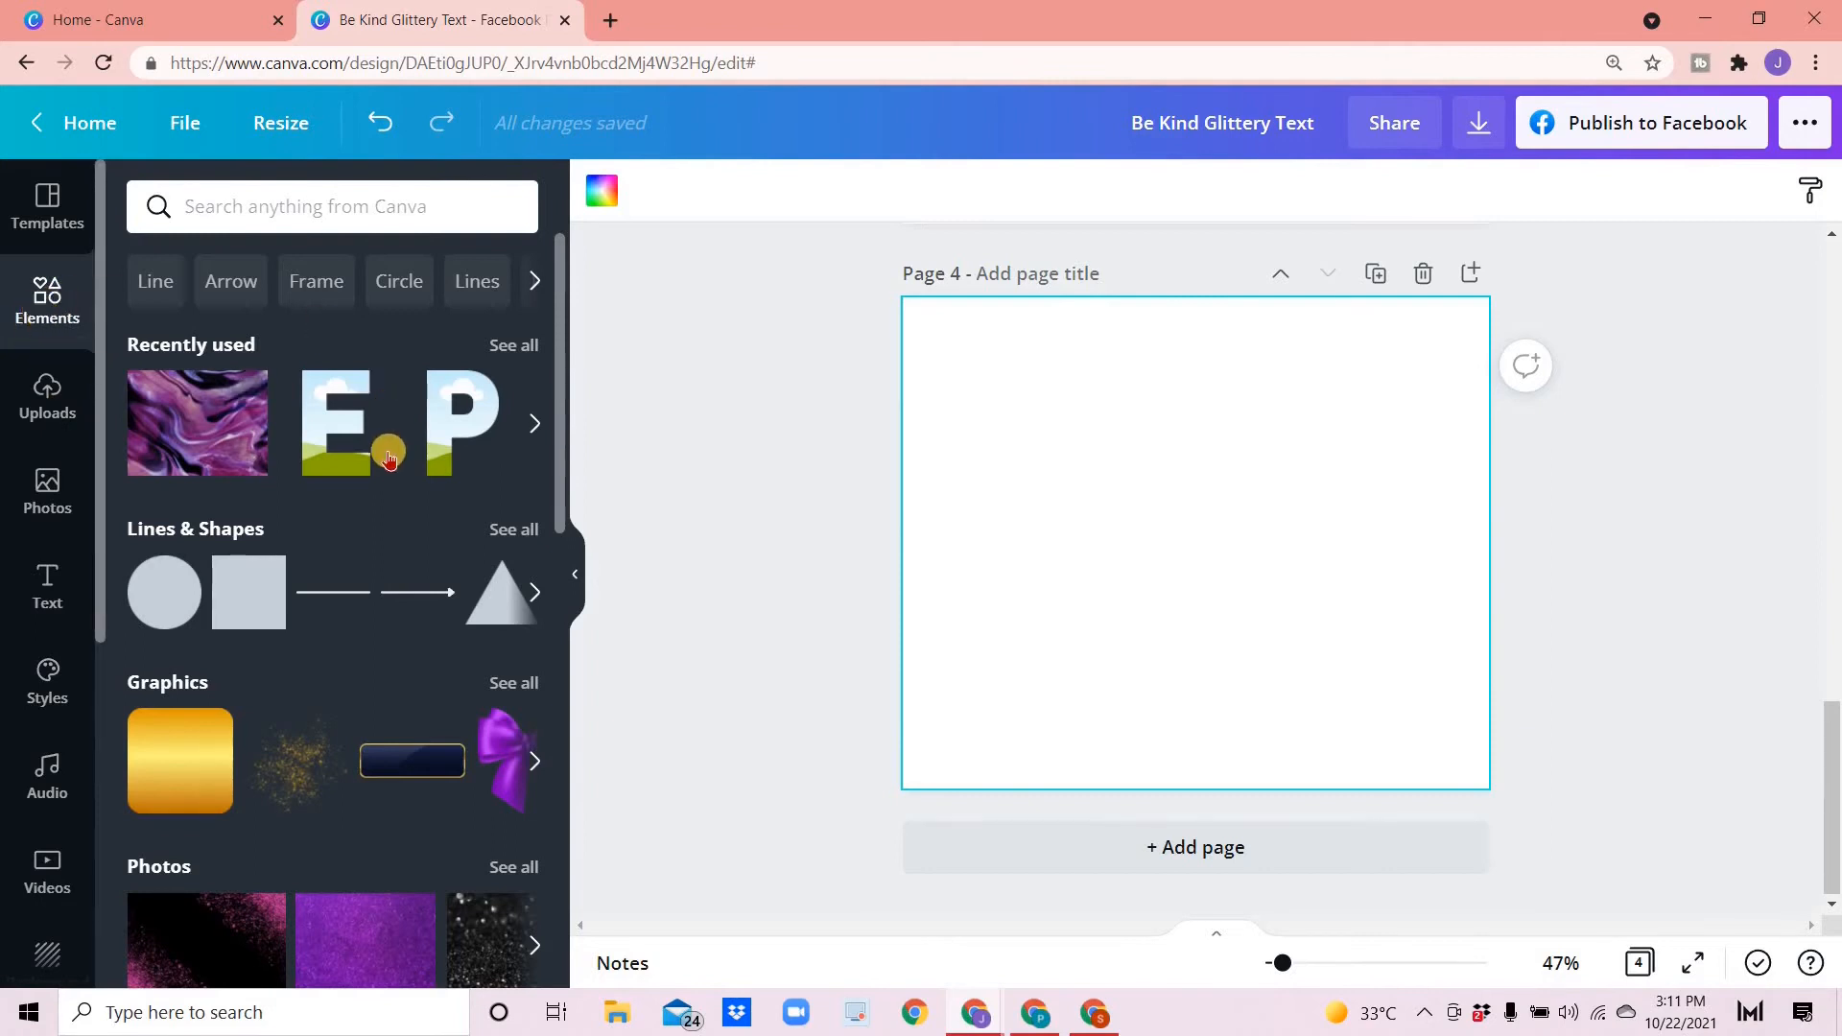
scroll(388, 485, "down", 1)
scroll(390, 489, "down", 10)
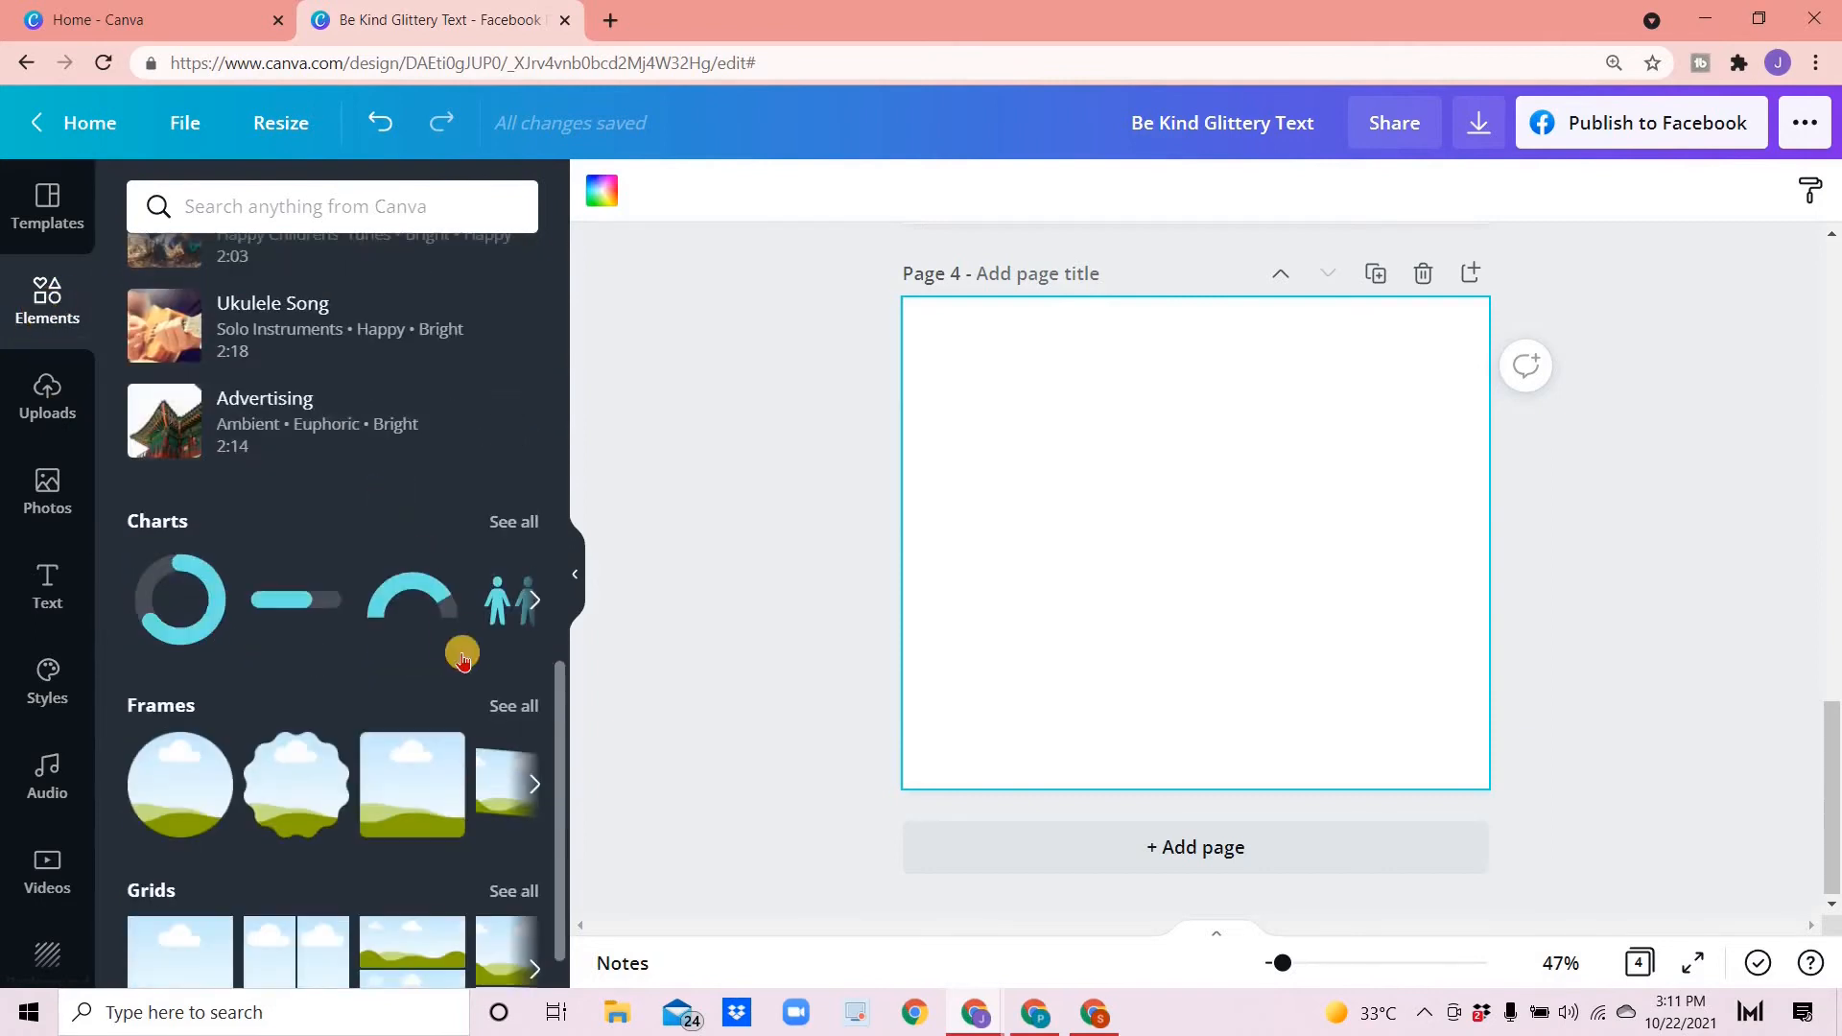
left_click(509, 715)
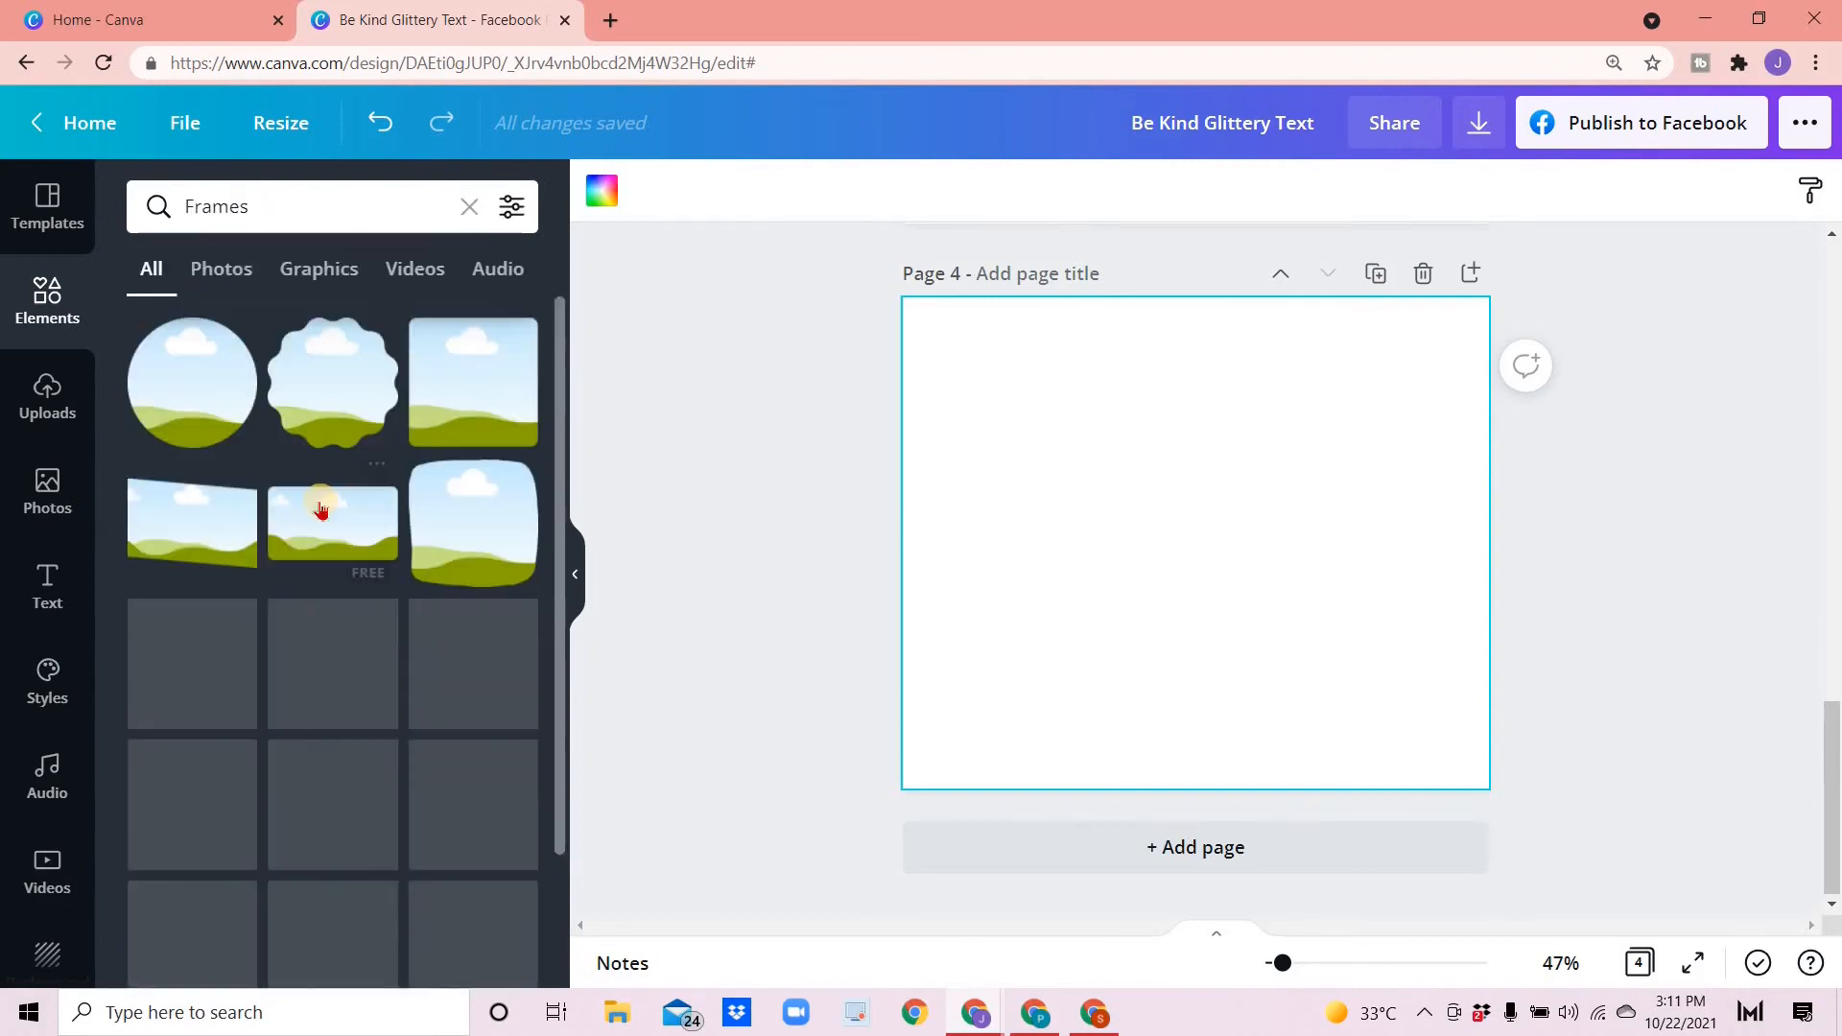
- Place an H letter frame on page 4, then move and resize it
scroll(317, 576, "down", 5)
scroll(317, 591, "down", 10)
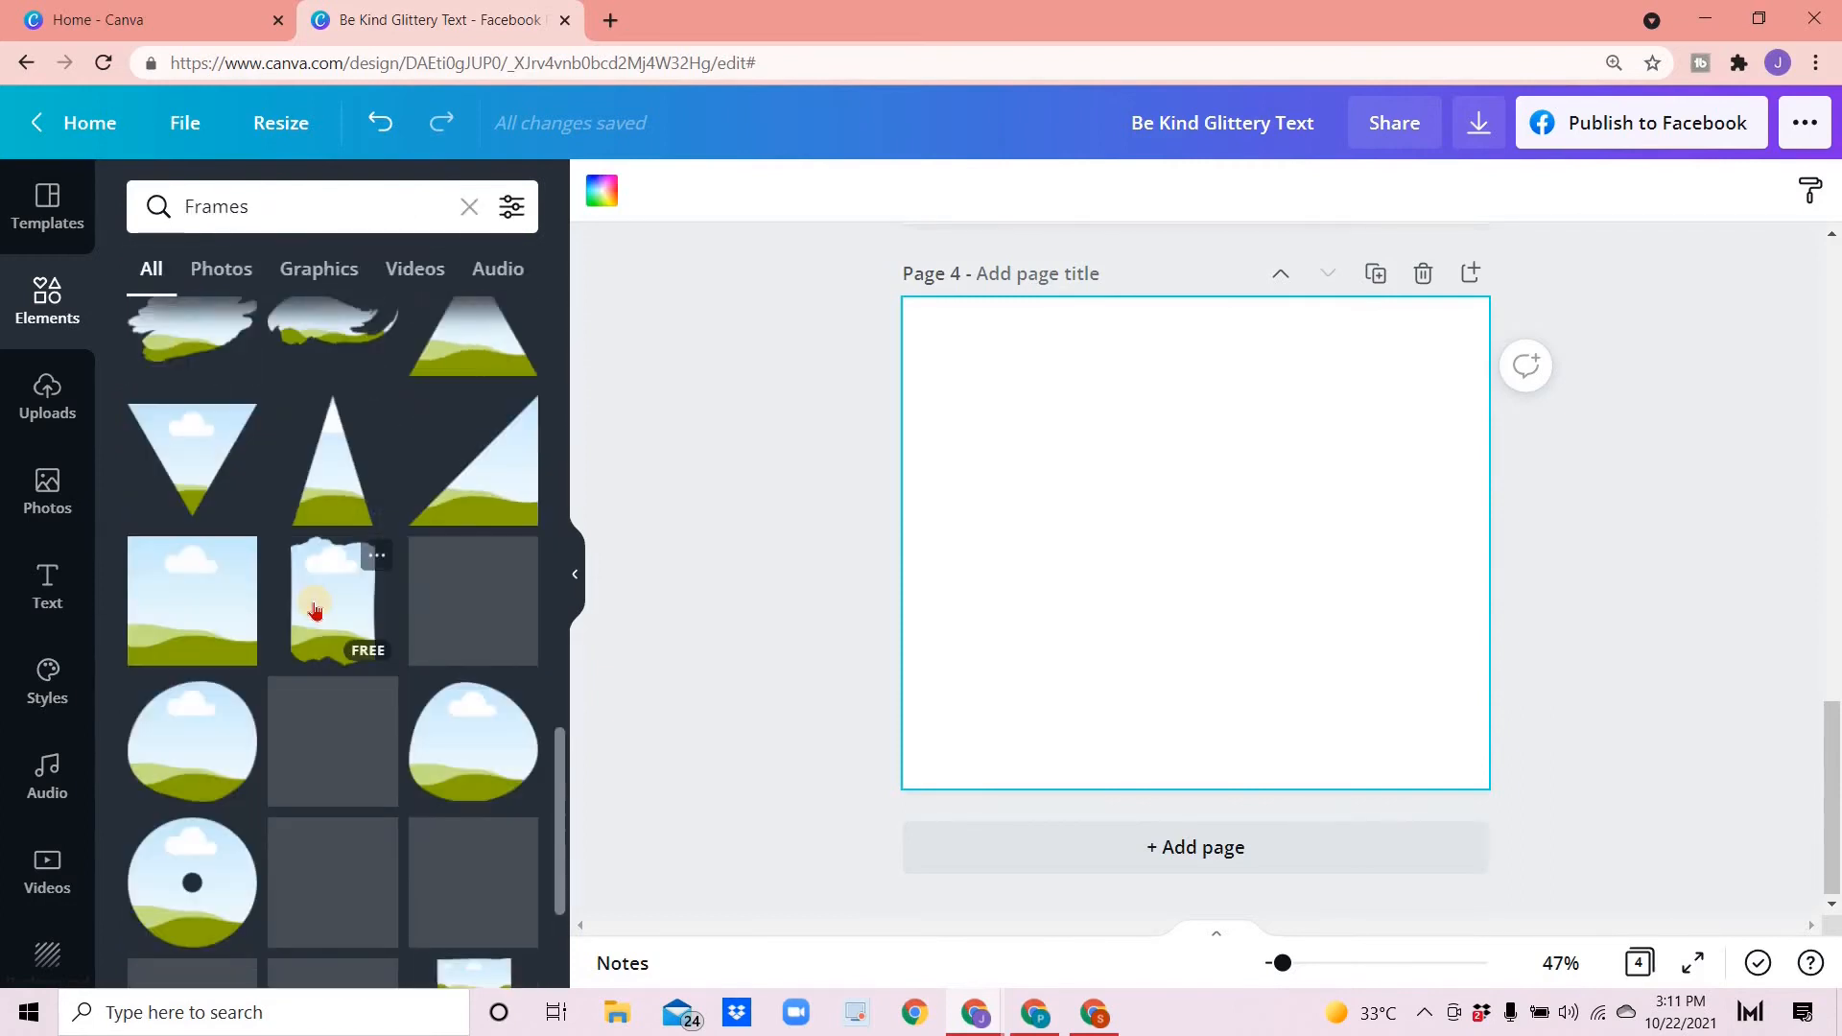
scroll(316, 614, "down", 10)
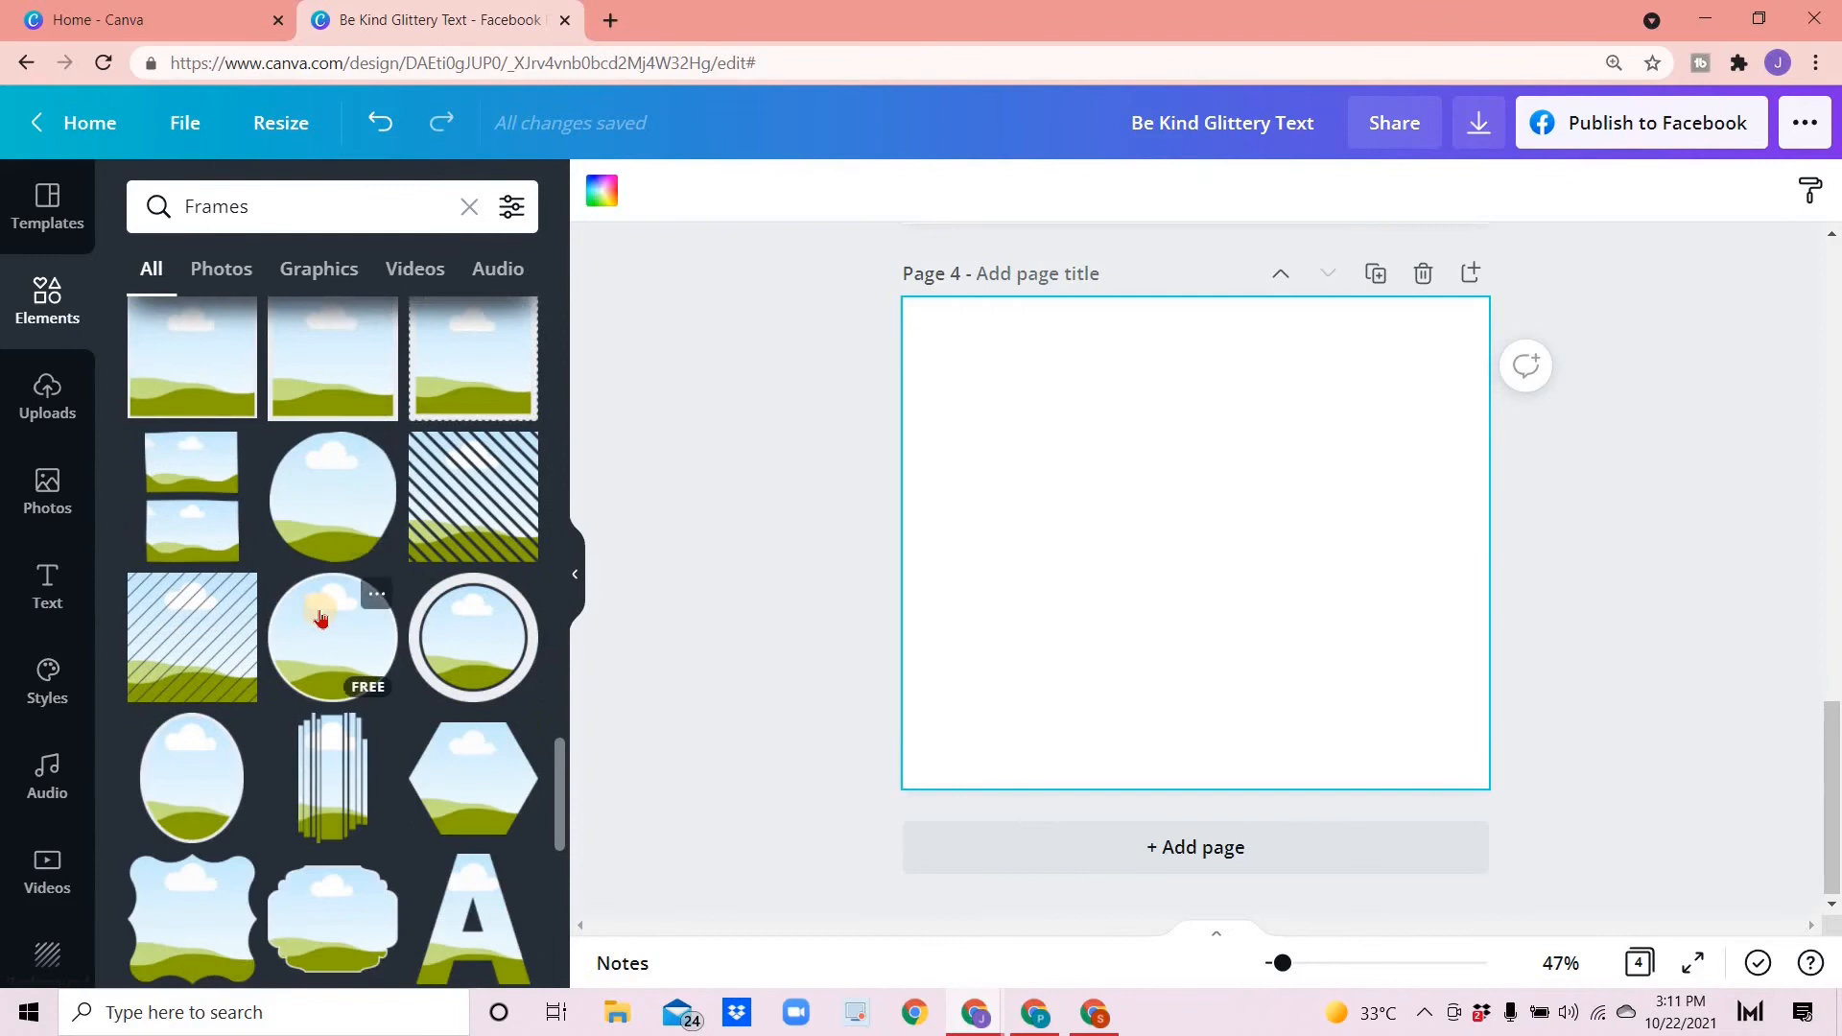
left_click(202, 731)
left_click_drag(1201, 534, 972, 501)
left_click_drag(1106, 394, 1043, 485)
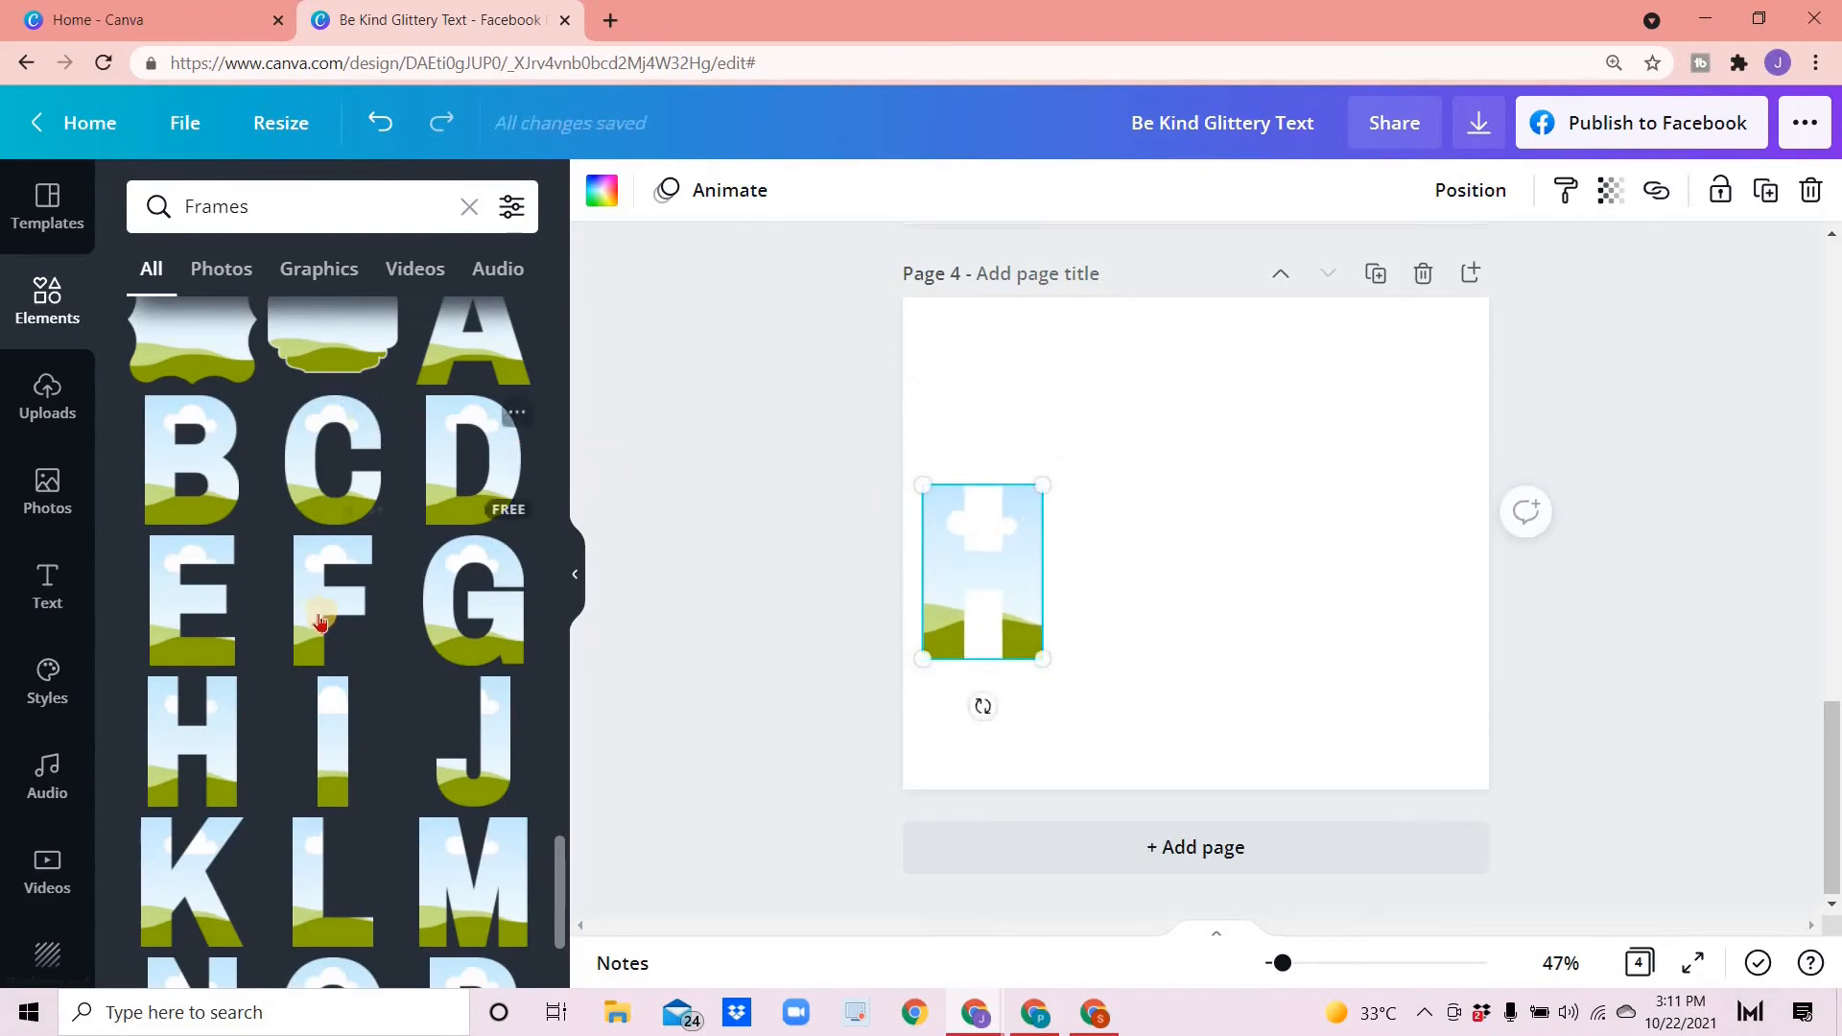
- Add an O letter frame beside the H and resize it to match
scroll(317, 624, "up", 3)
scroll(316, 628, "down", 5)
left_click(362, 744)
left_click_drag(1306, 402, 1168, 576)
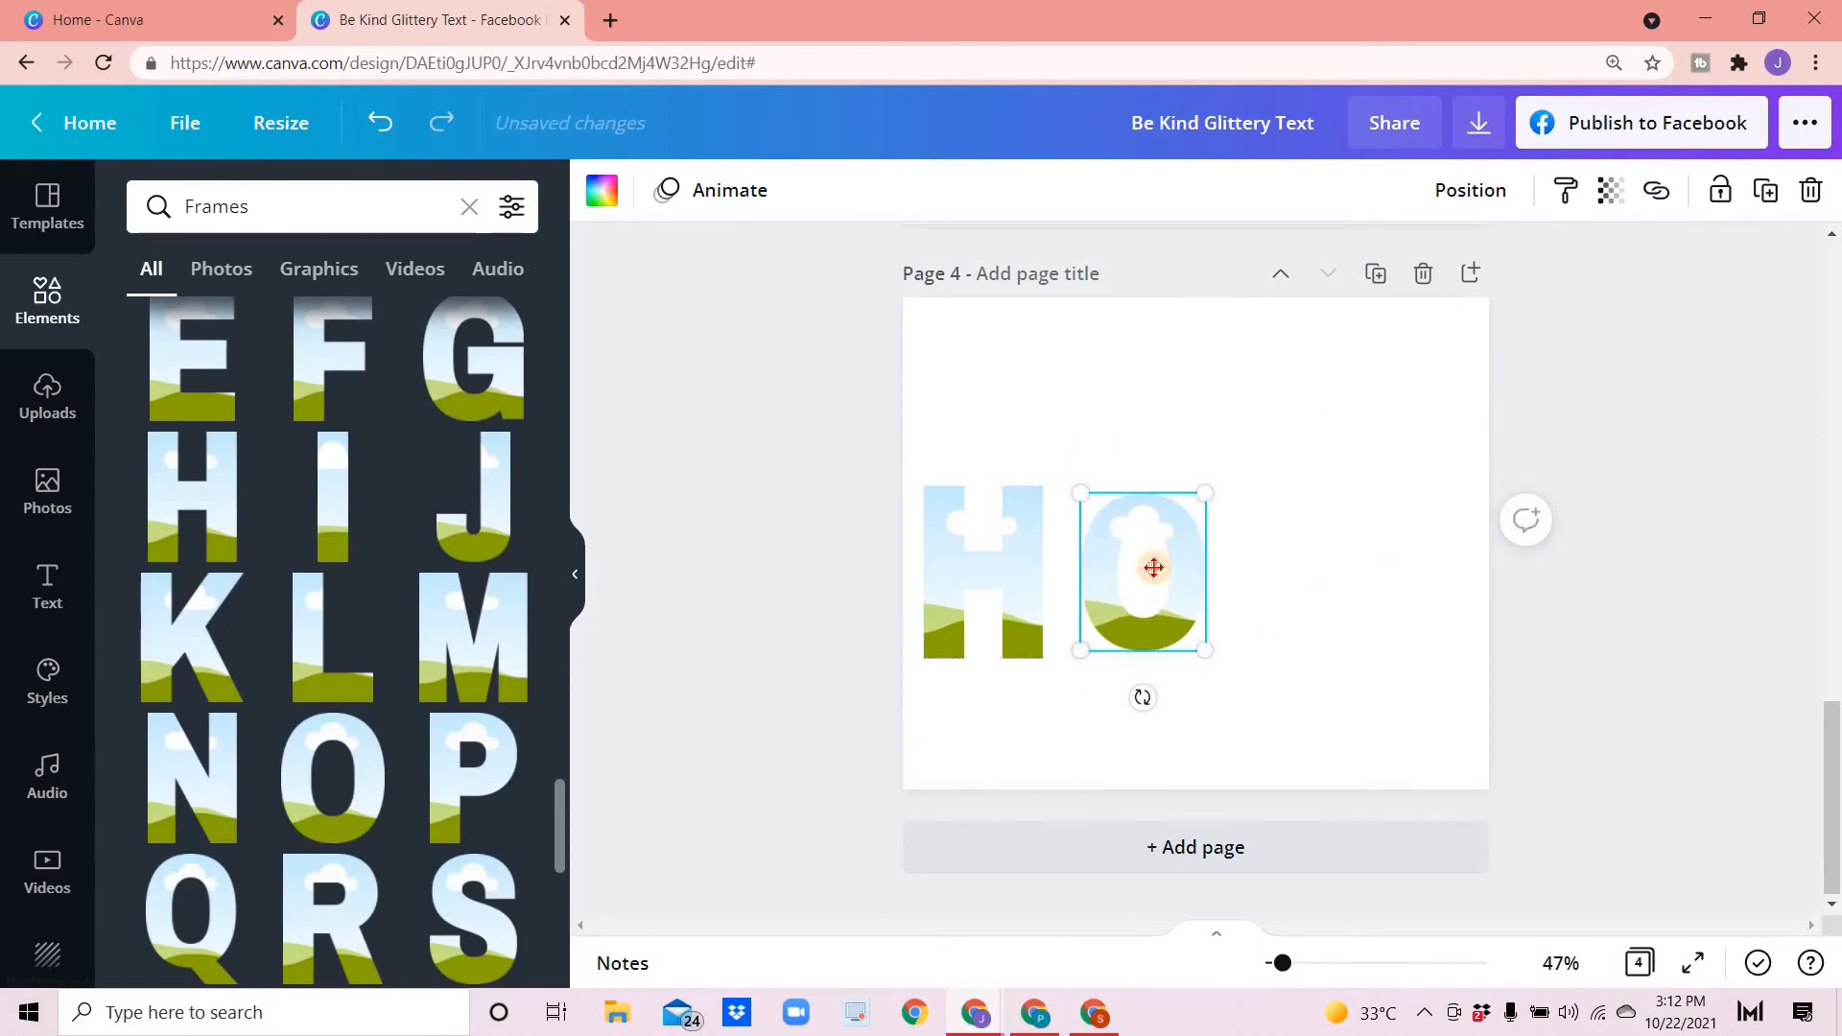
left_click_drag(1207, 494, 1289, 459)
- Add P and E letter frames after the O and size them to complete the word HOPE
left_click(469, 767)
left_click_drag(1415, 401, 1356, 485)
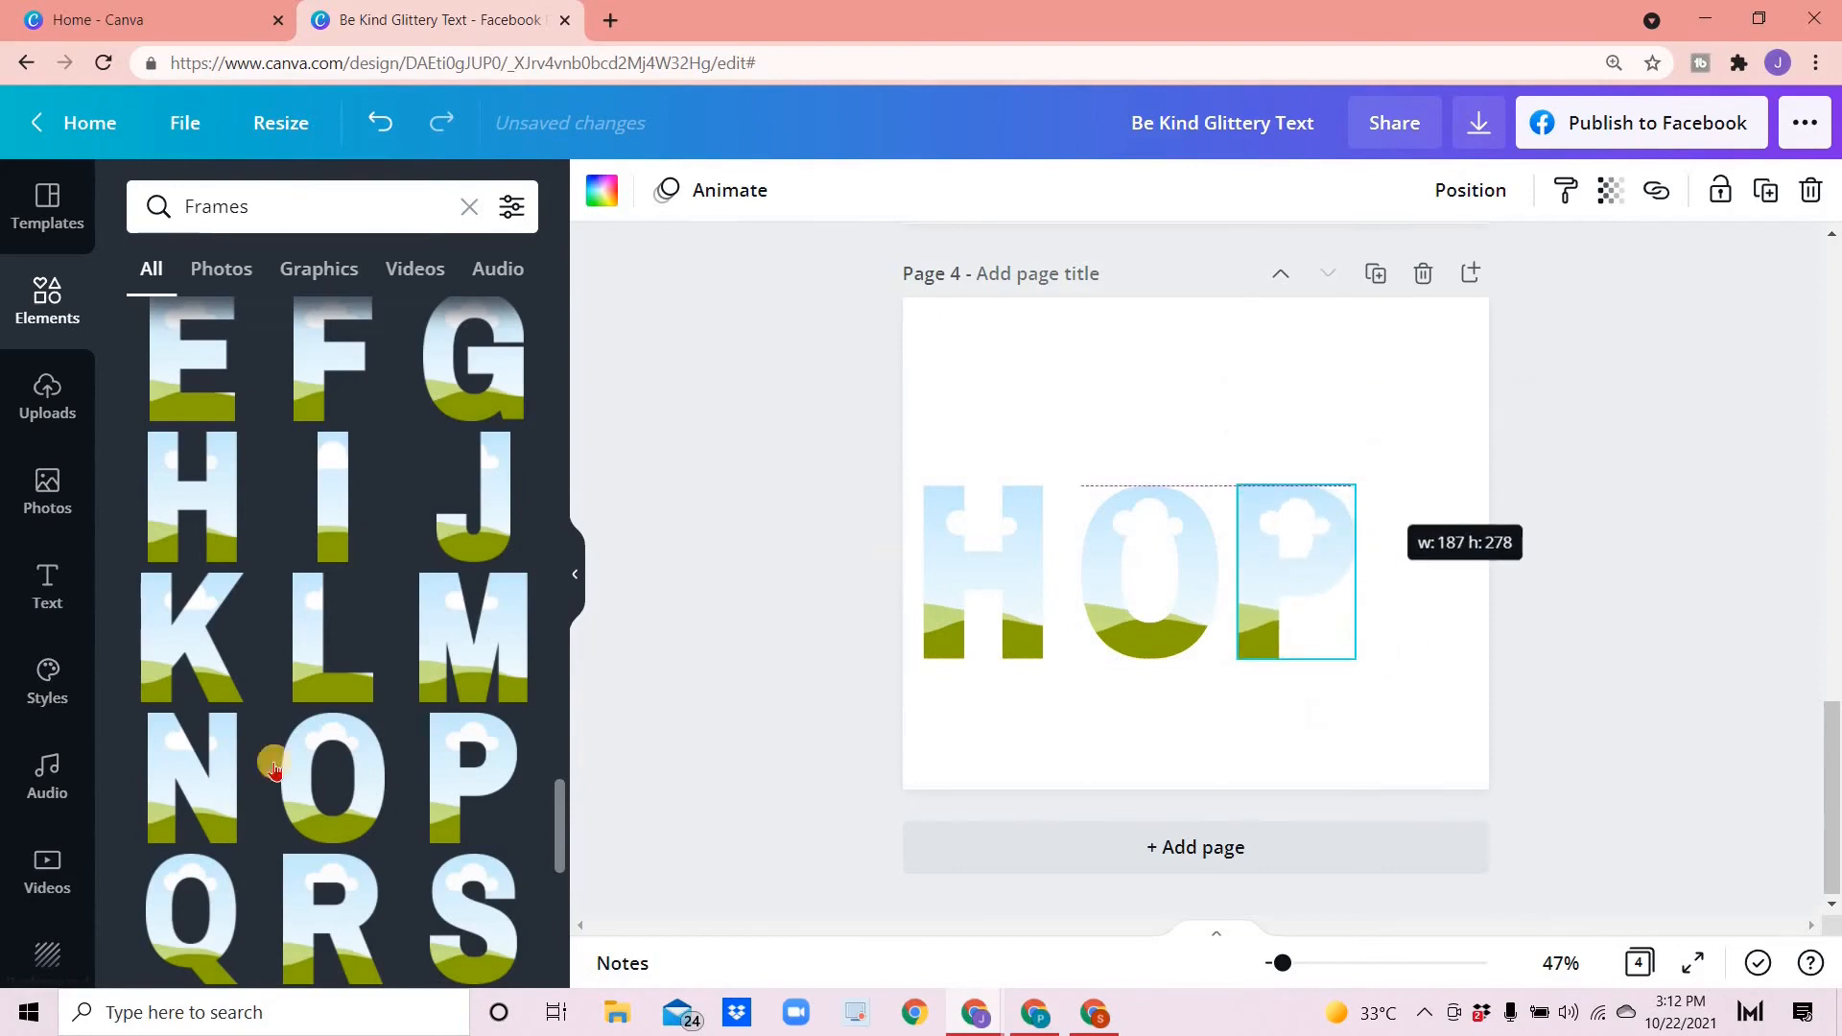
scroll(231, 576, "up", 3)
left_click_drag(189, 607, 1229, 606)
left_click_drag(1408, 605, 1390, 588)
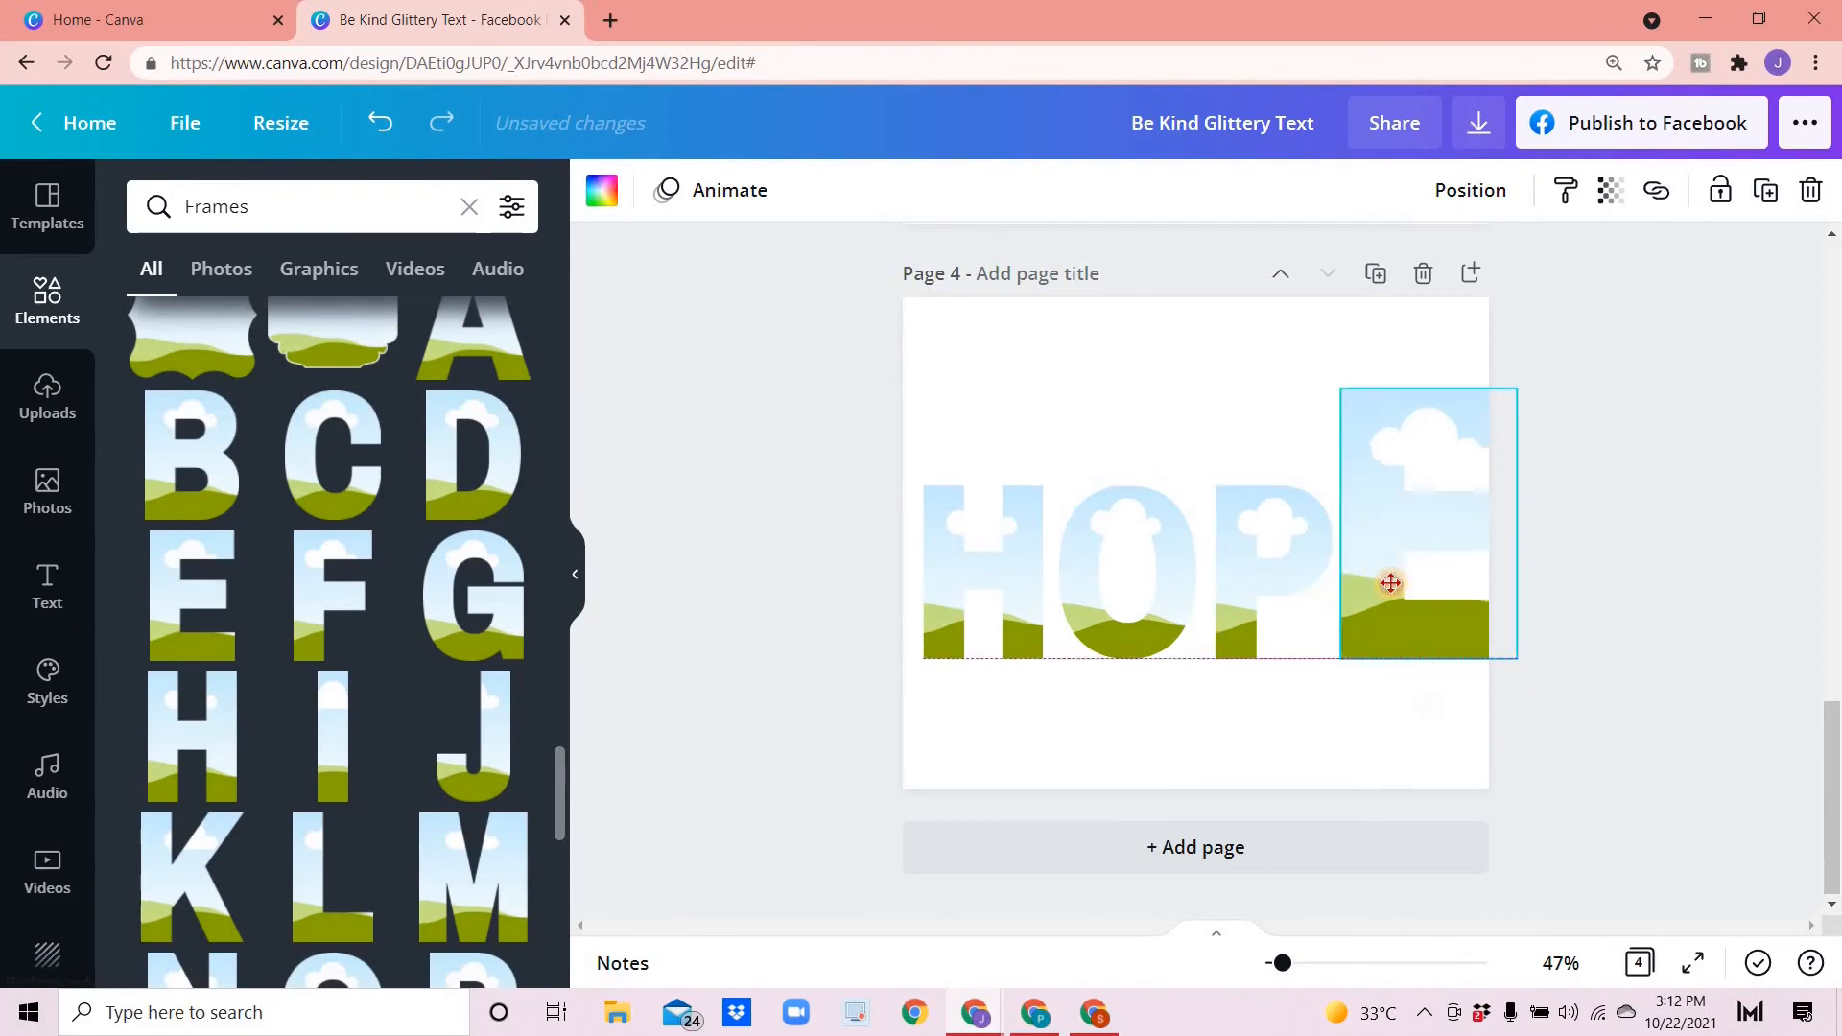
left_click_drag(1518, 384, 1456, 490)
left_click_drag(1407, 576, 1418, 579)
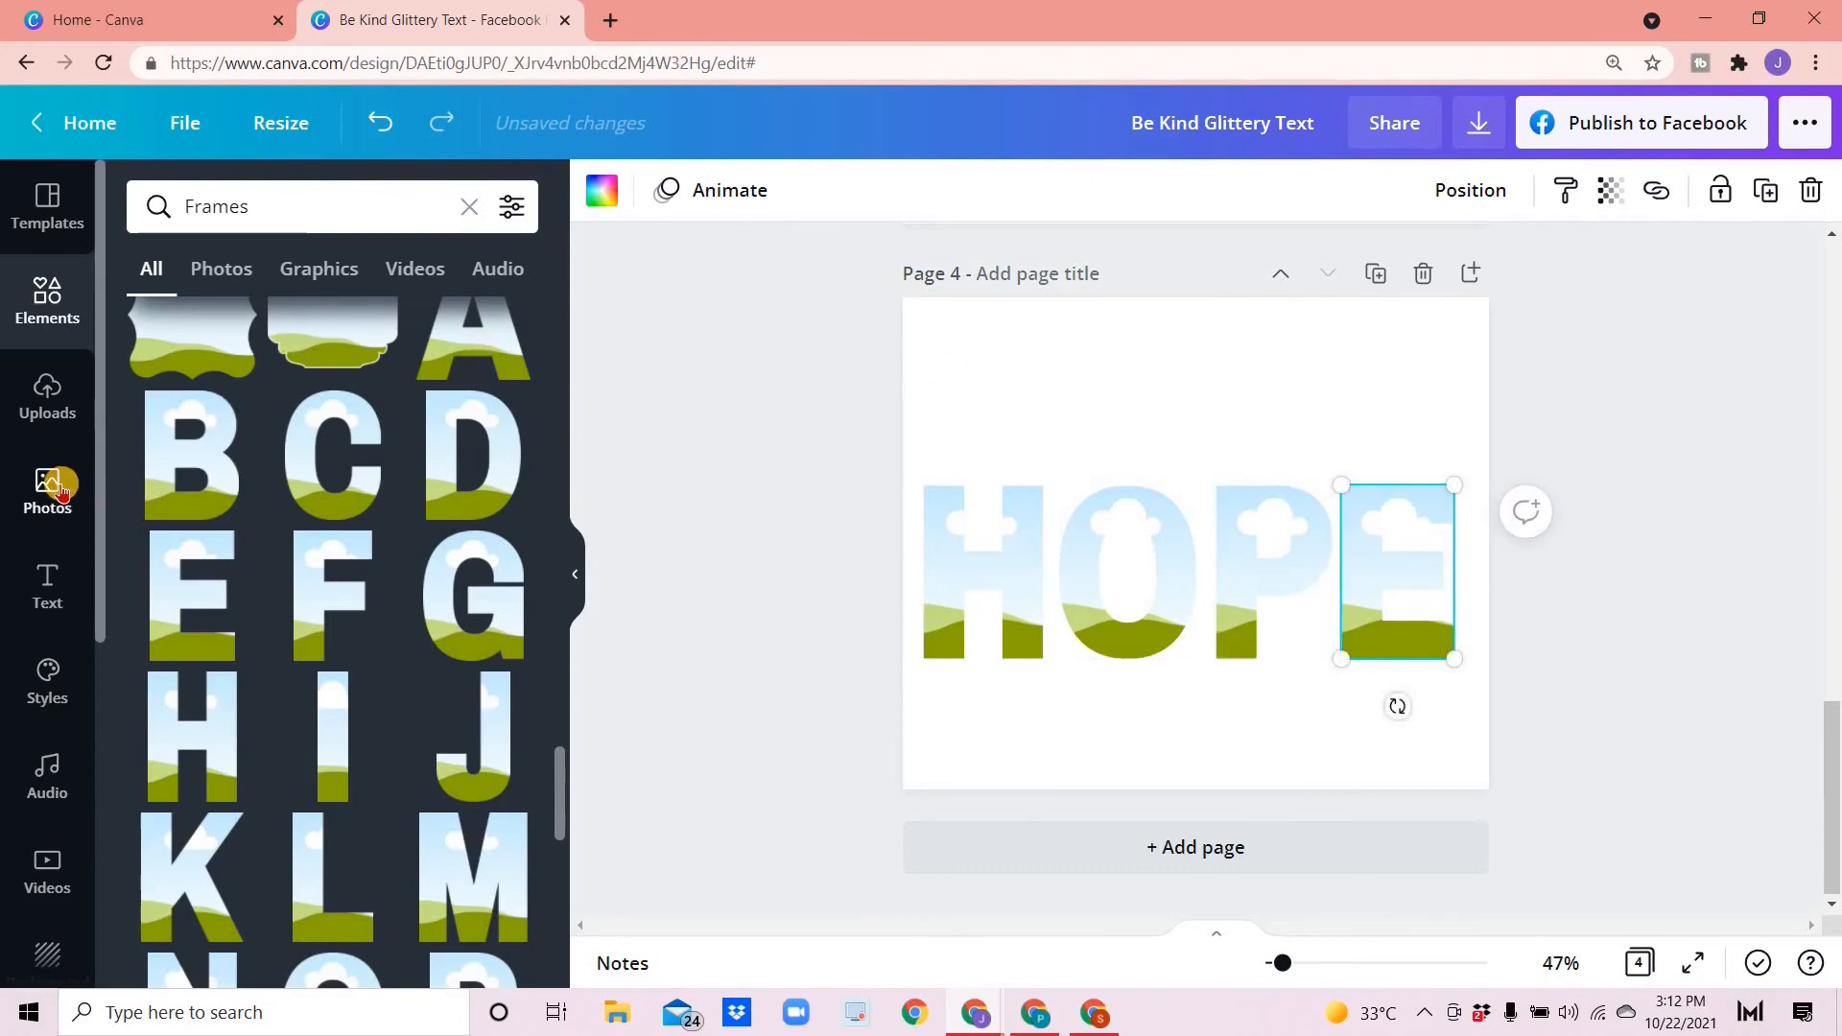
- Fill the H, O and P letter frames with the golden glitter lights photo from the glitter background search
left_click(48, 490)
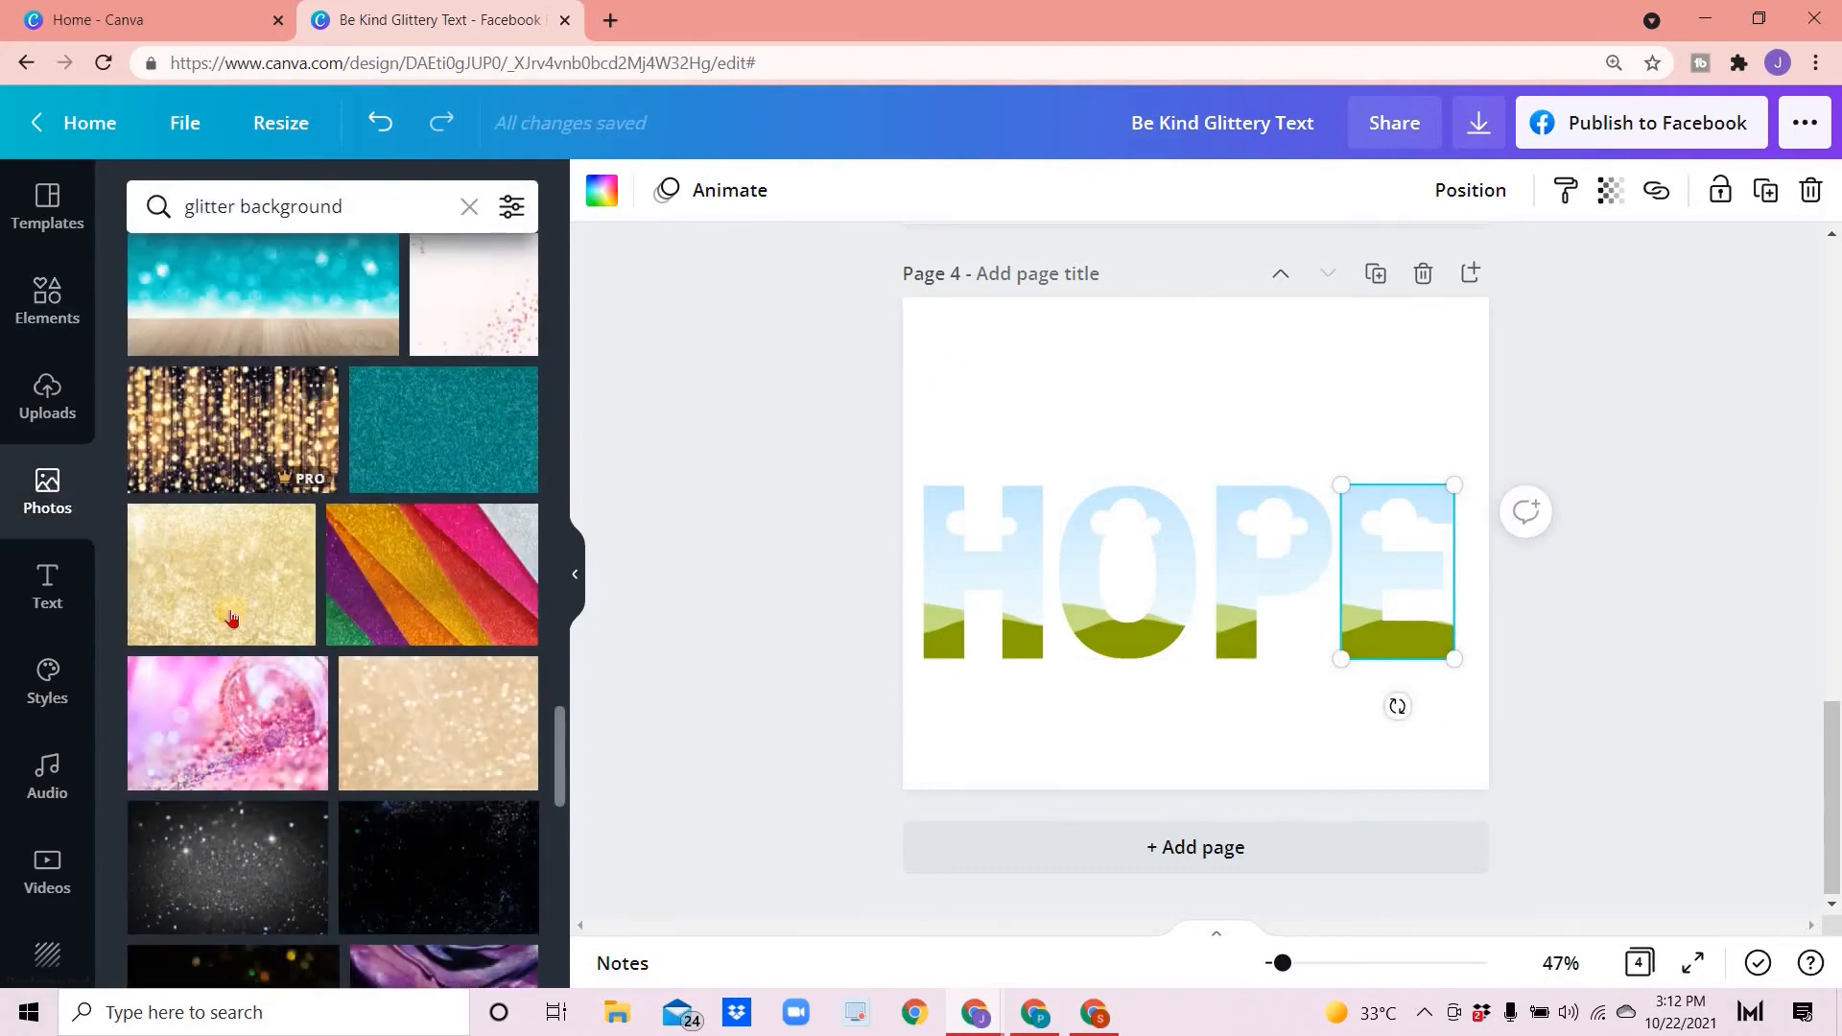
scroll(269, 471, "up", 2)
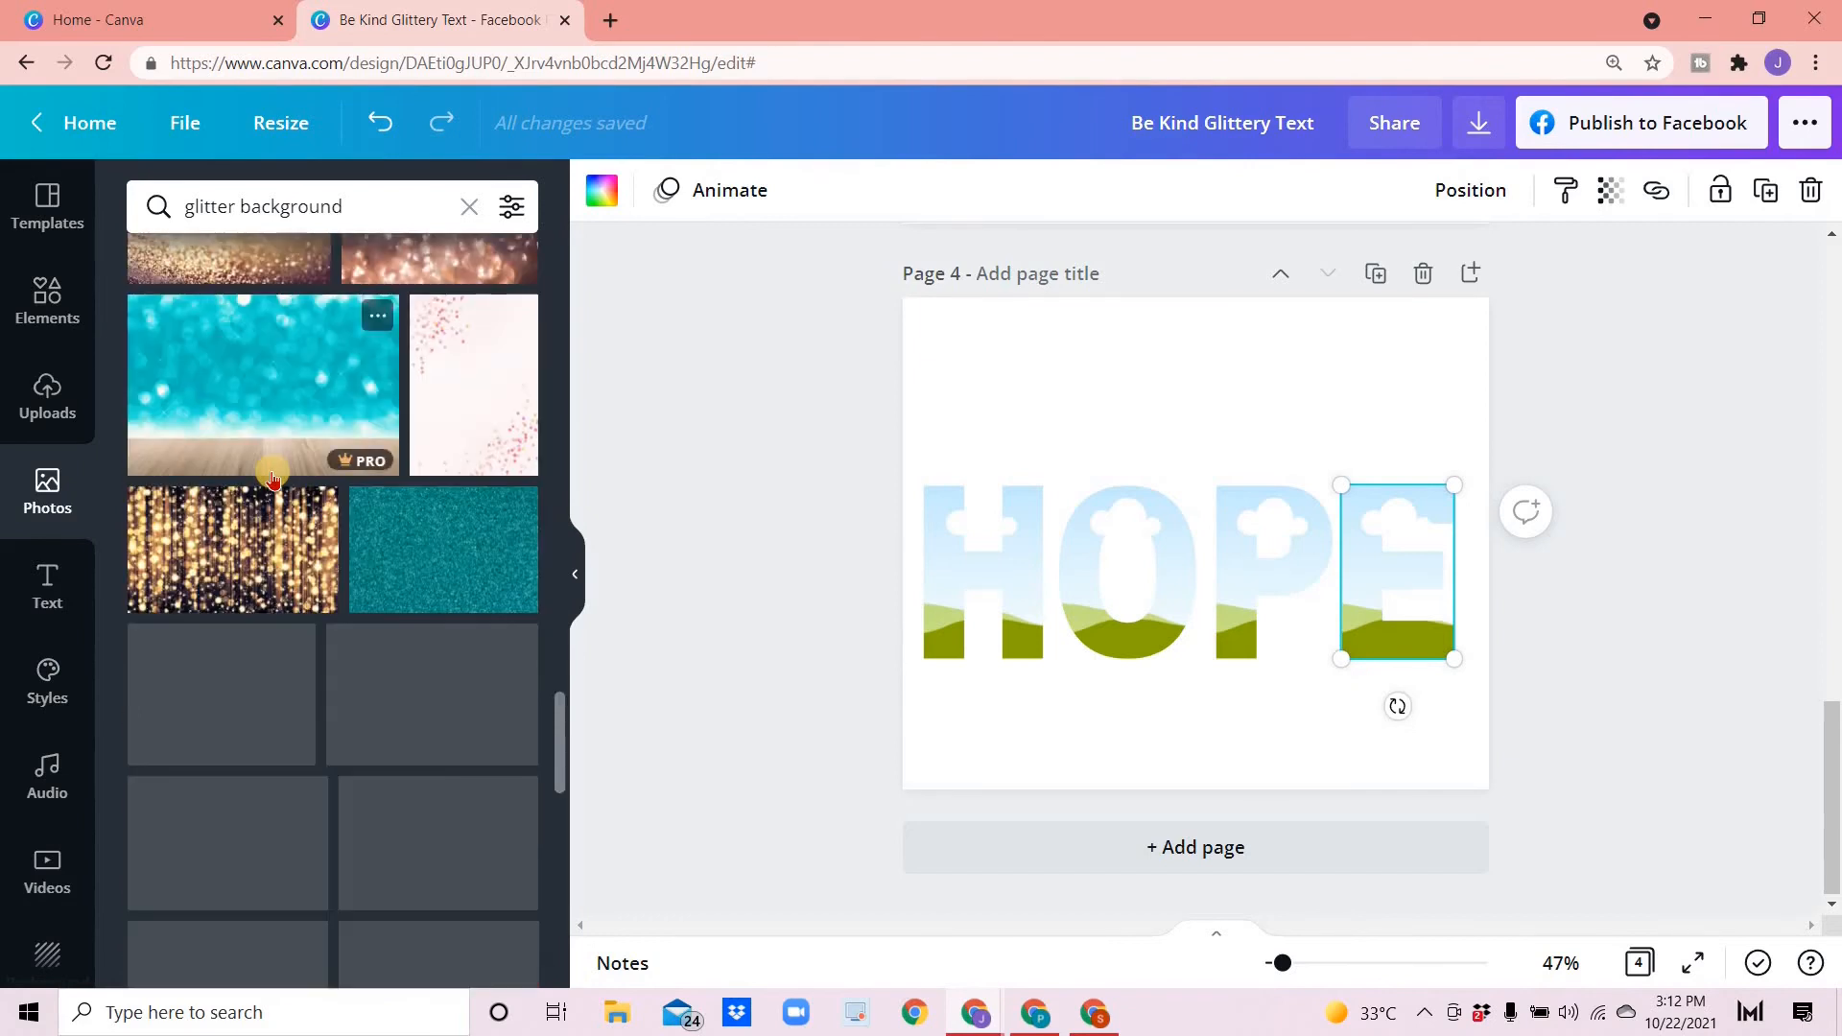
scroll(268, 480, "down", 3)
left_click_drag(189, 307, 955, 540)
left_click_drag(230, 305, 1108, 537)
left_click_drag(187, 302, 341, 375)
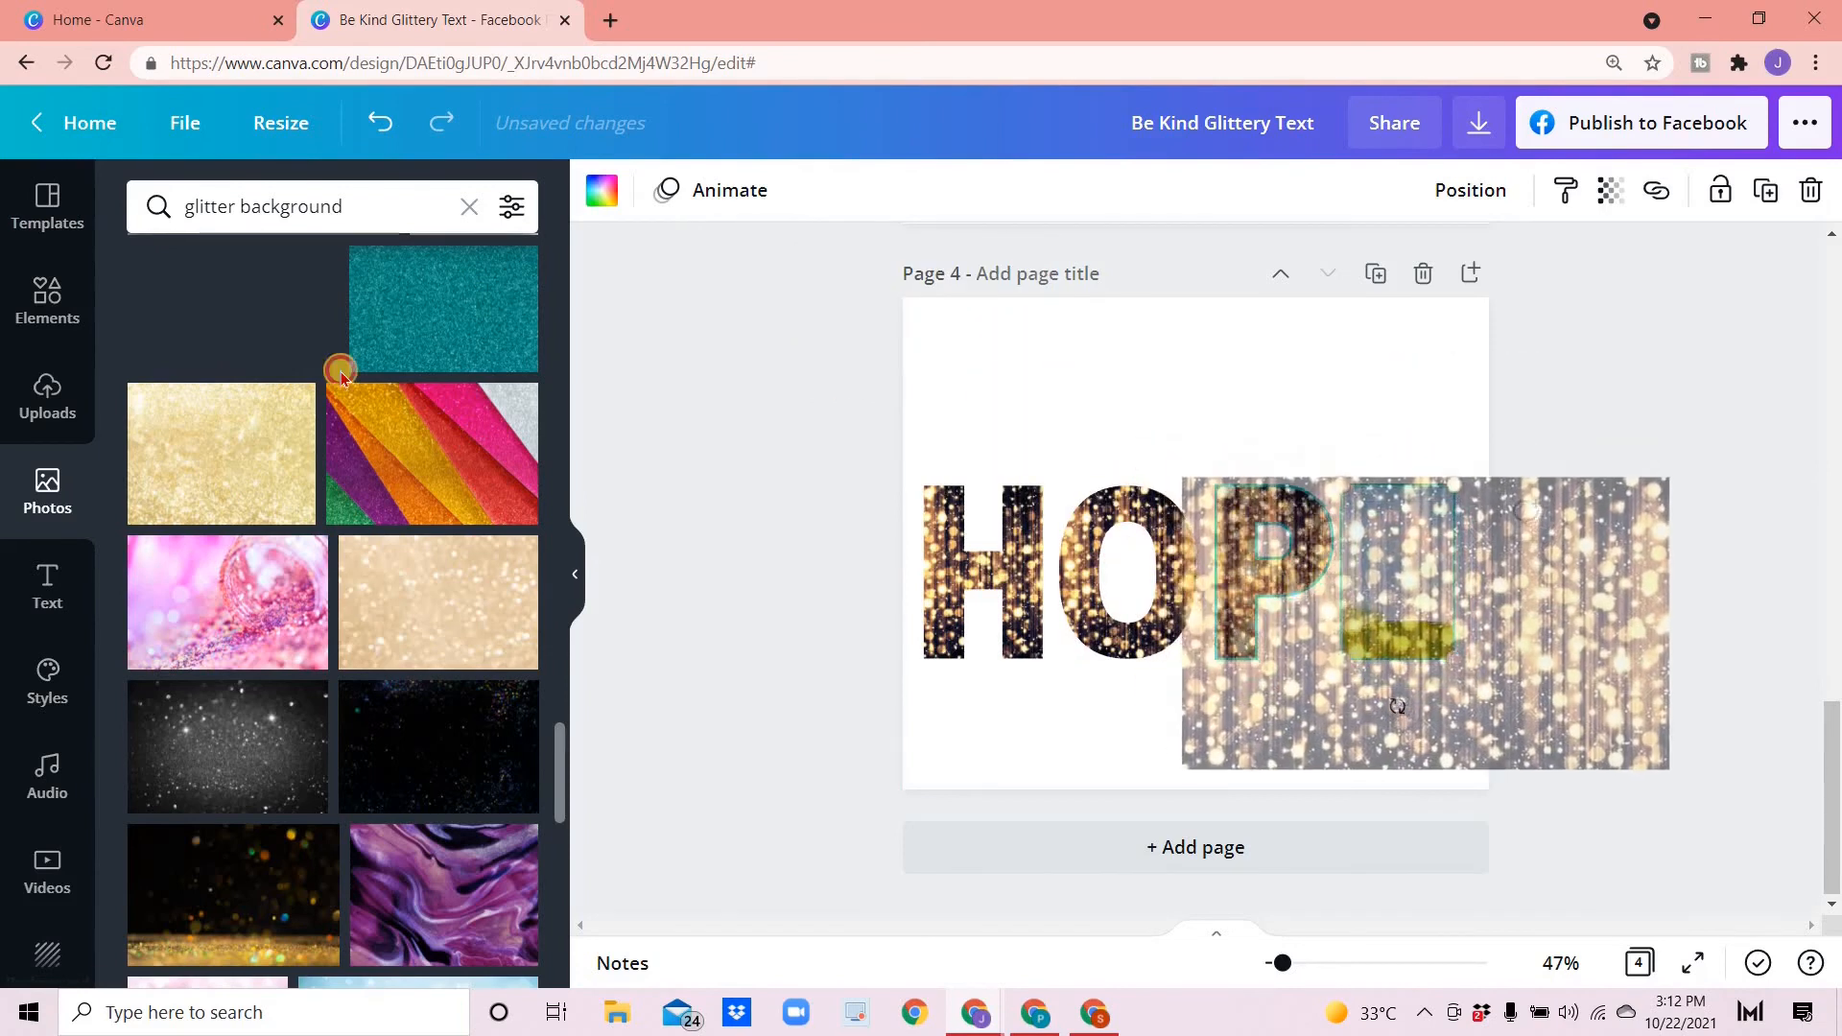
- Fill the E letter frame with the same glitter lights photo, deleting the copy dropped beside it
left_click_drag(235, 307, 1384, 537)
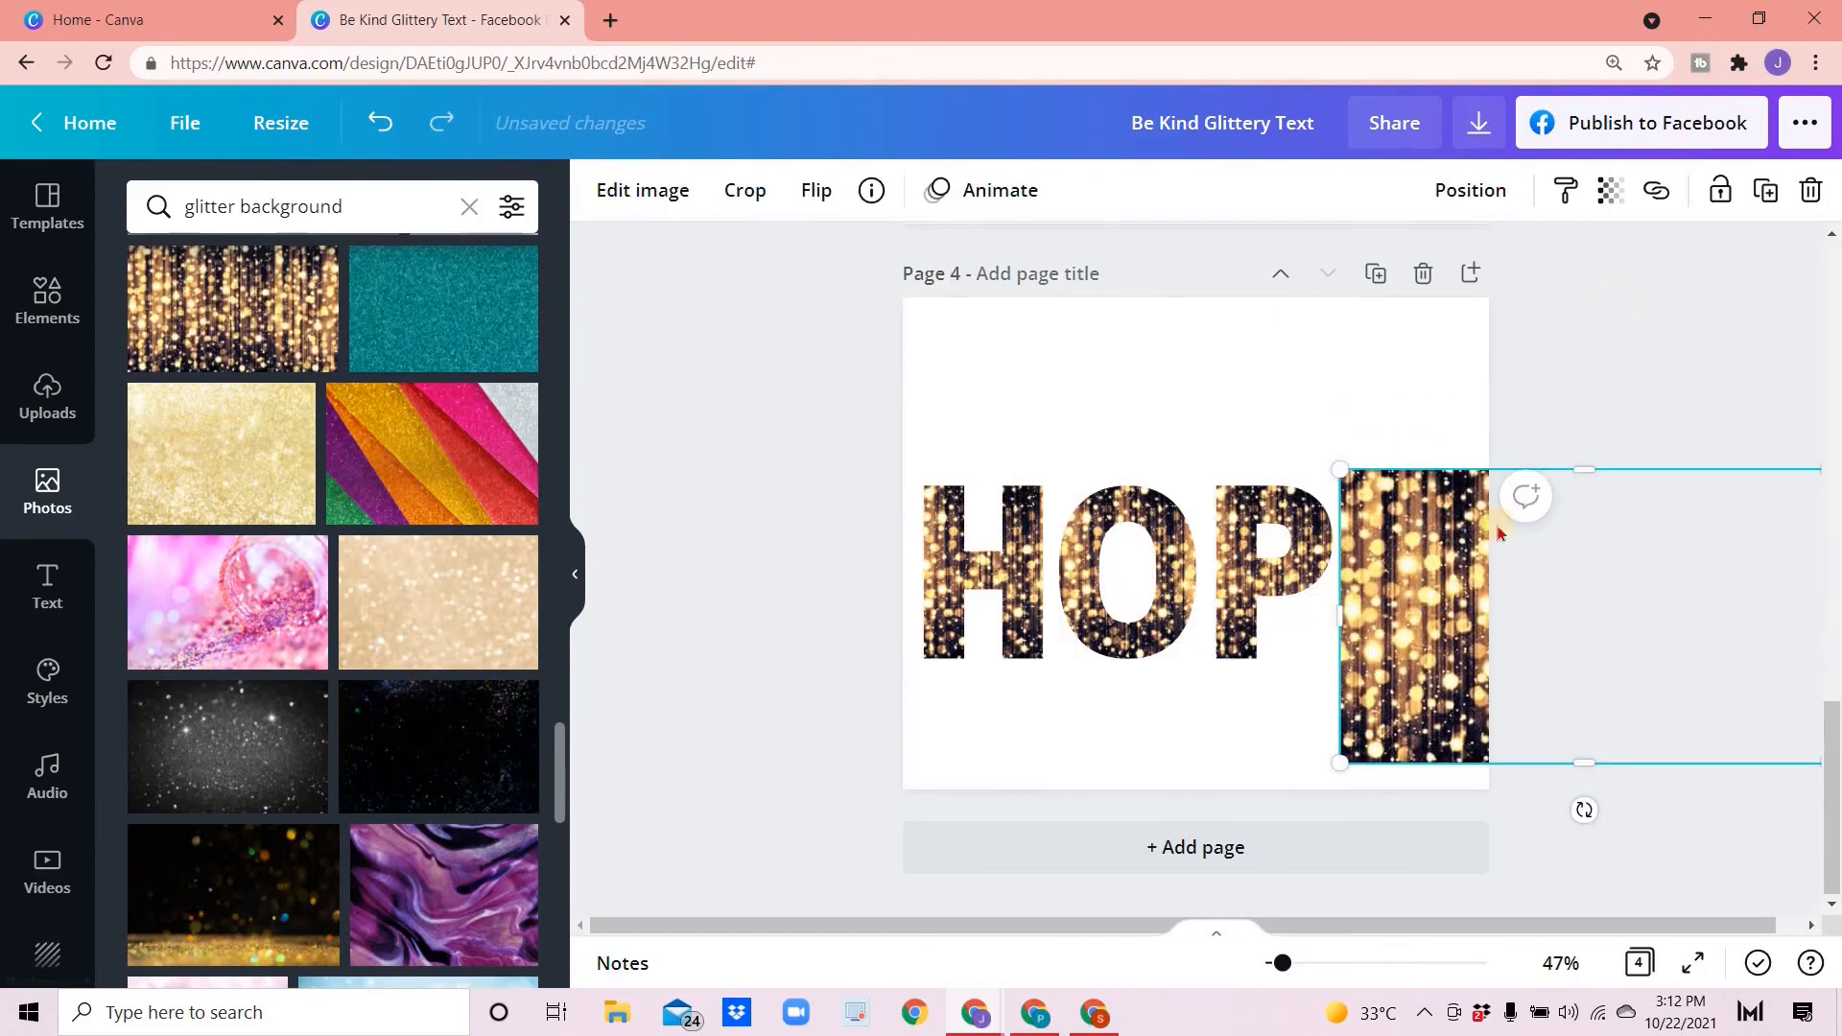
left_click(1804, 195)
left_click_drag(221, 298, 1420, 547)
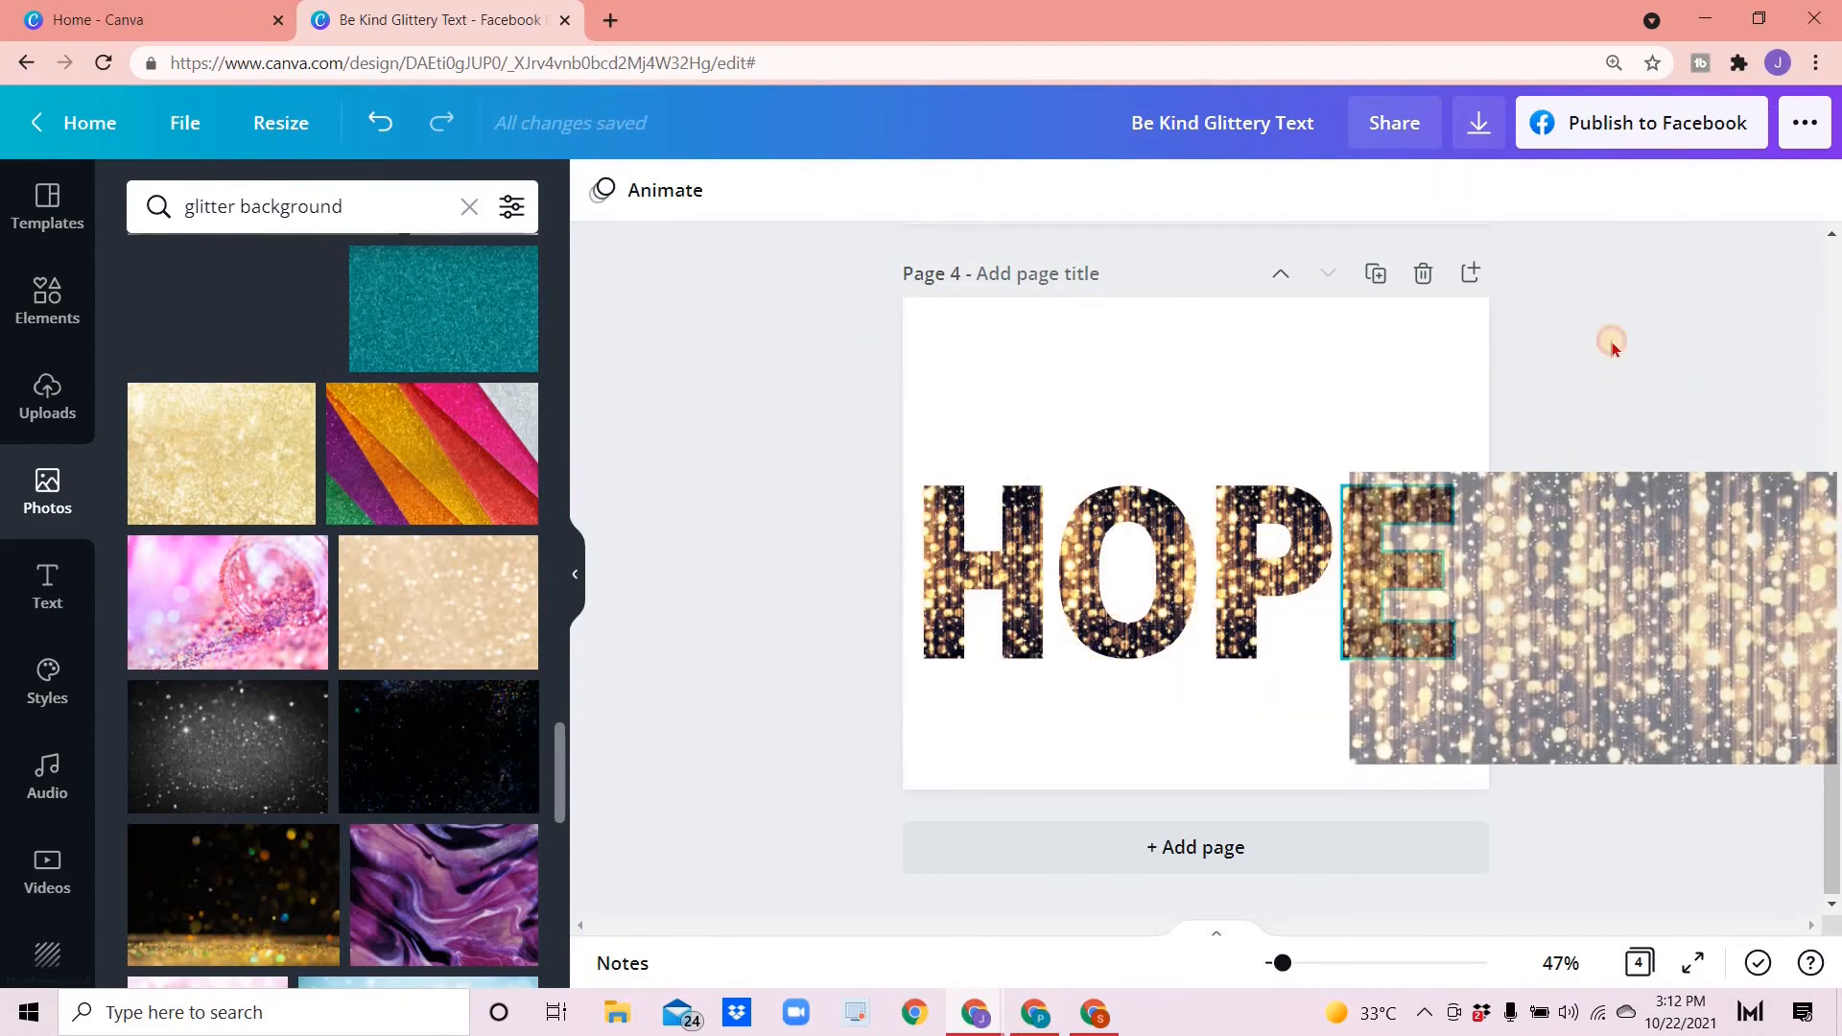